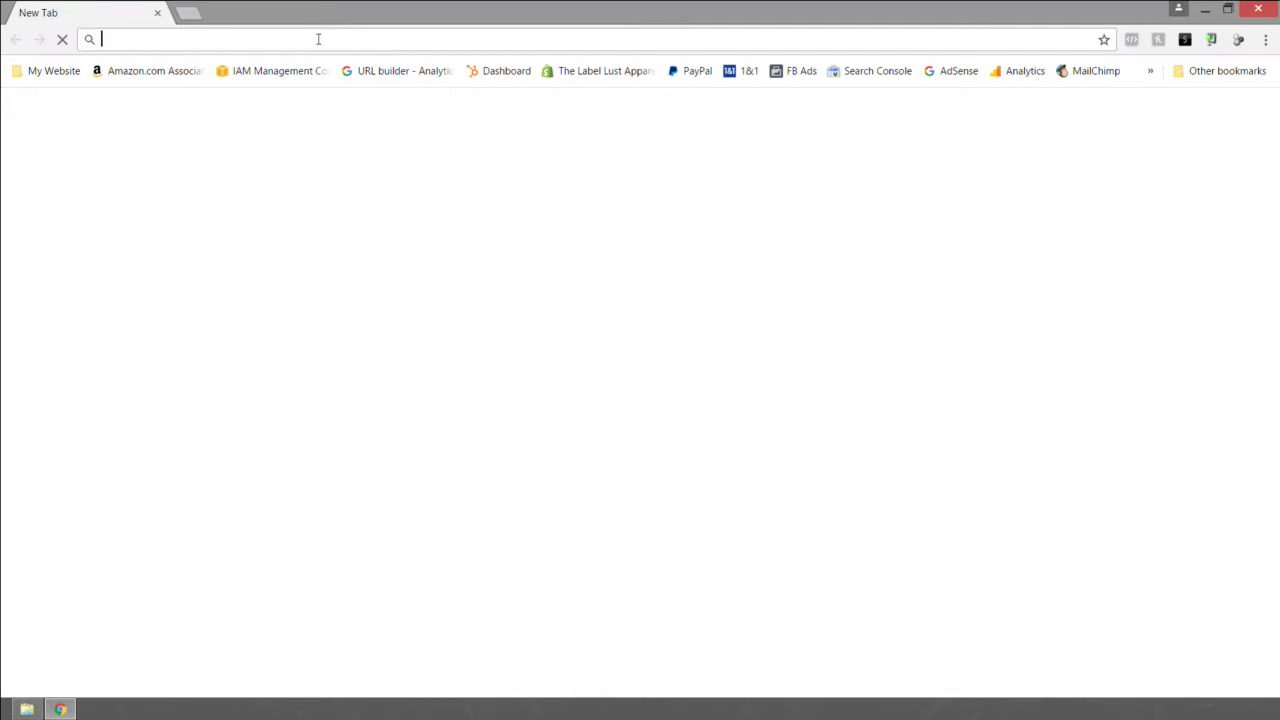
Step: Load the snapchat.com/add/ page for the first account's username to display its Snapcode
text(www.snapchat.com/add/)
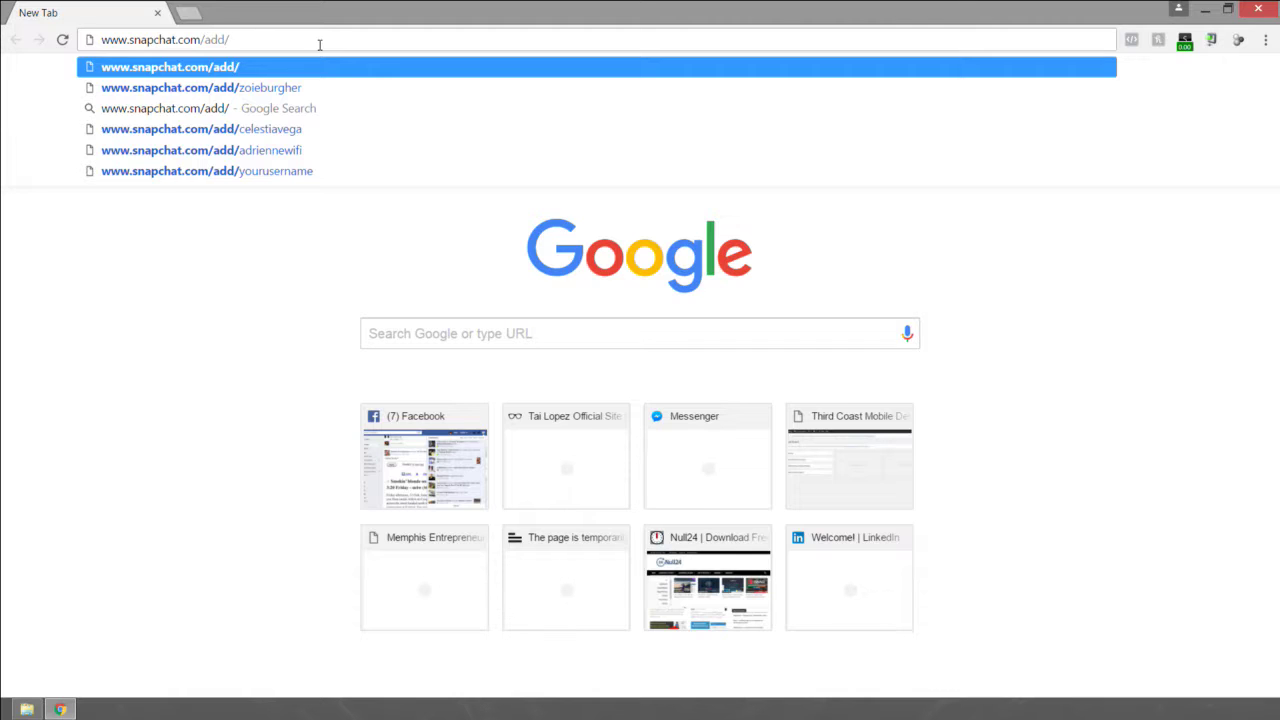
text(deniedsk8er)
key(Return)
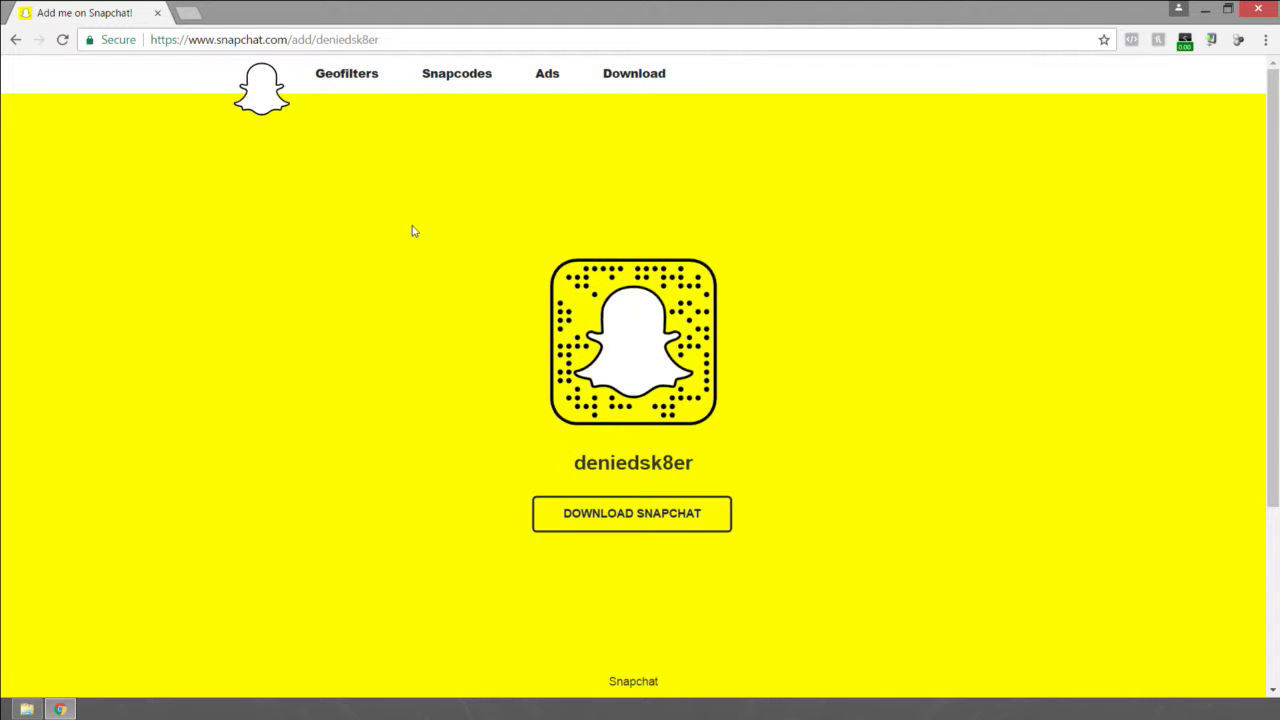
Step: Replace the add-me path in the address with 'login' and load snapchat.com/login
scroll(574, 303, down, 3)
scroll(645, 280, up, 3)
scroll(640, 333, down, 3)
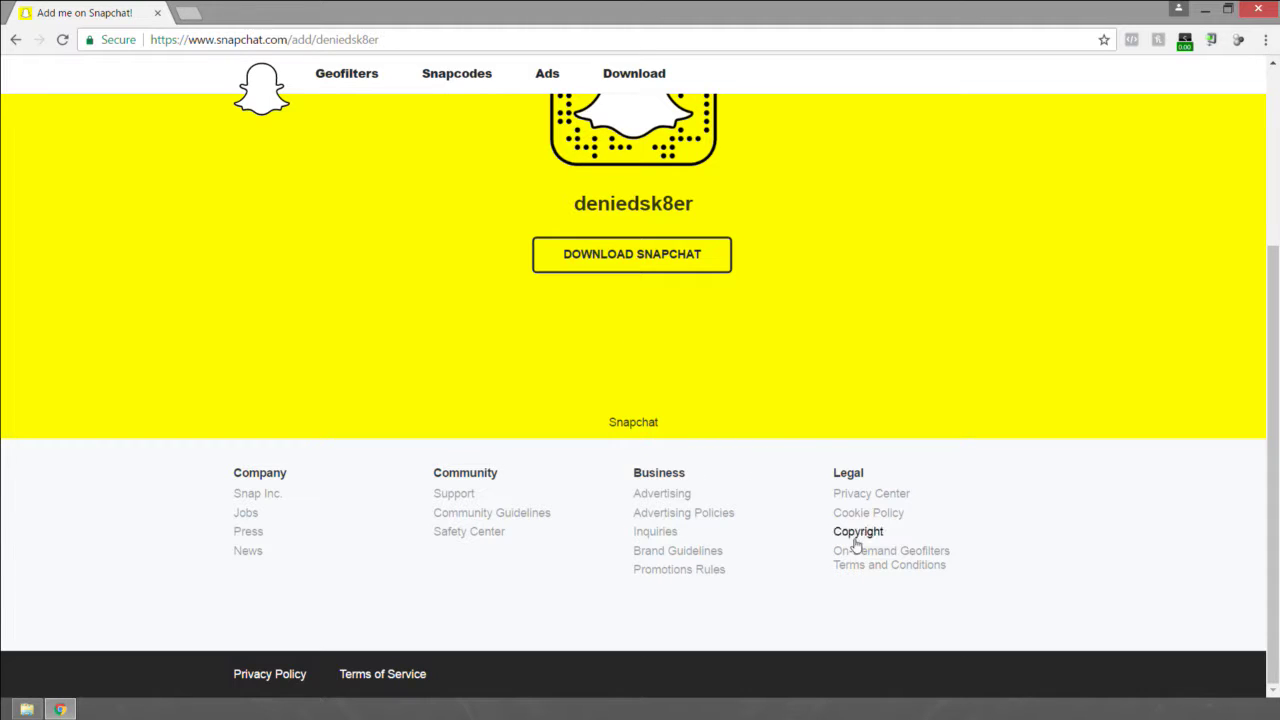
scroll(686, 531, up, 3)
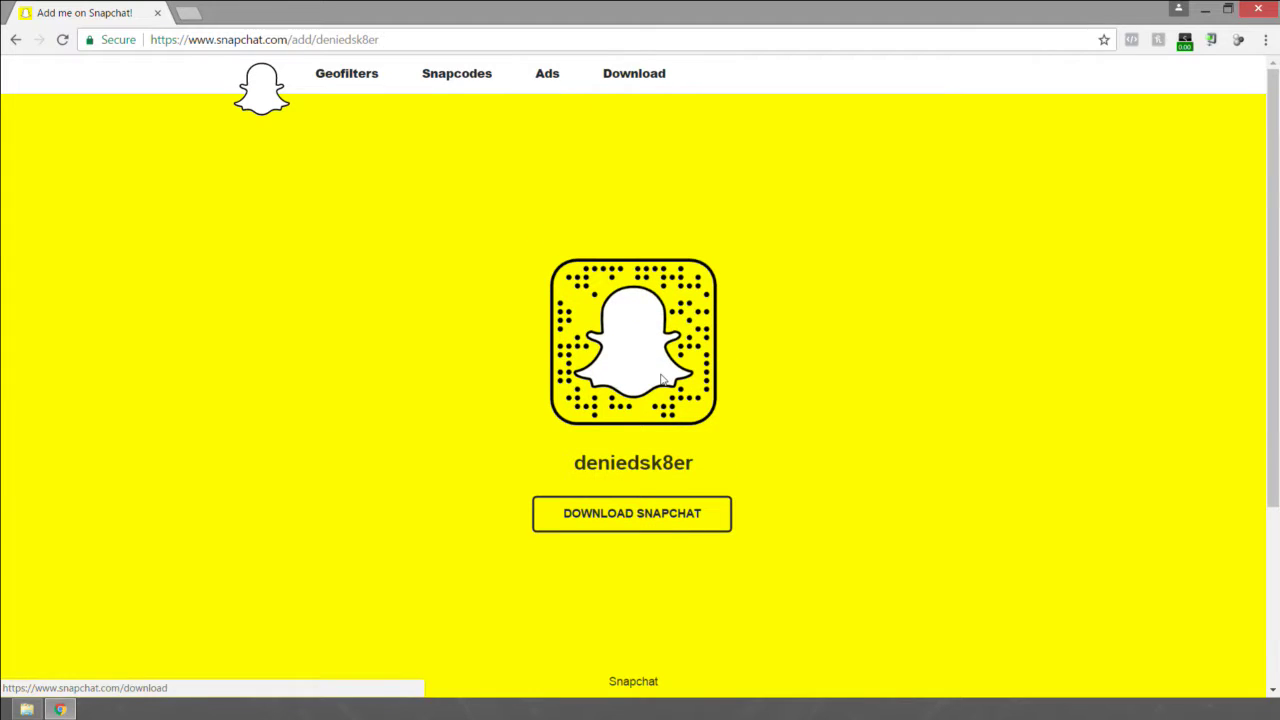
double_click(333, 38)
drag(293, 39, 518, 39)
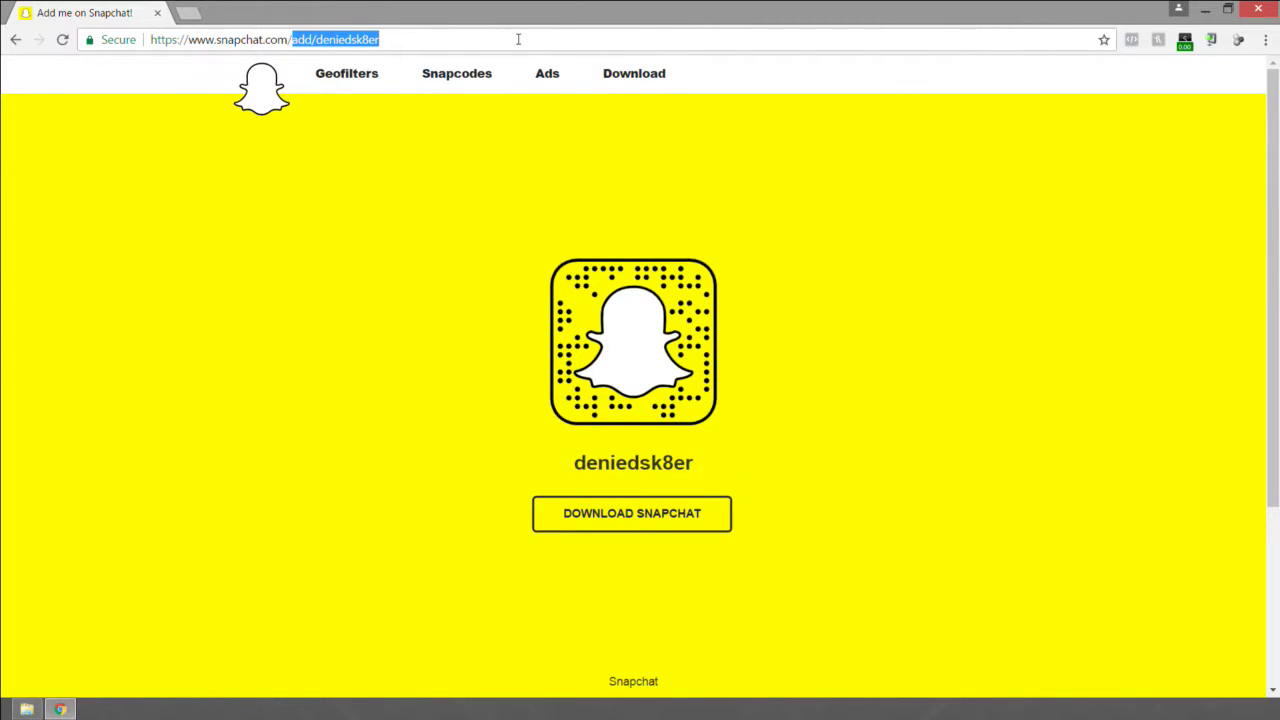
text(login)
key(Return)
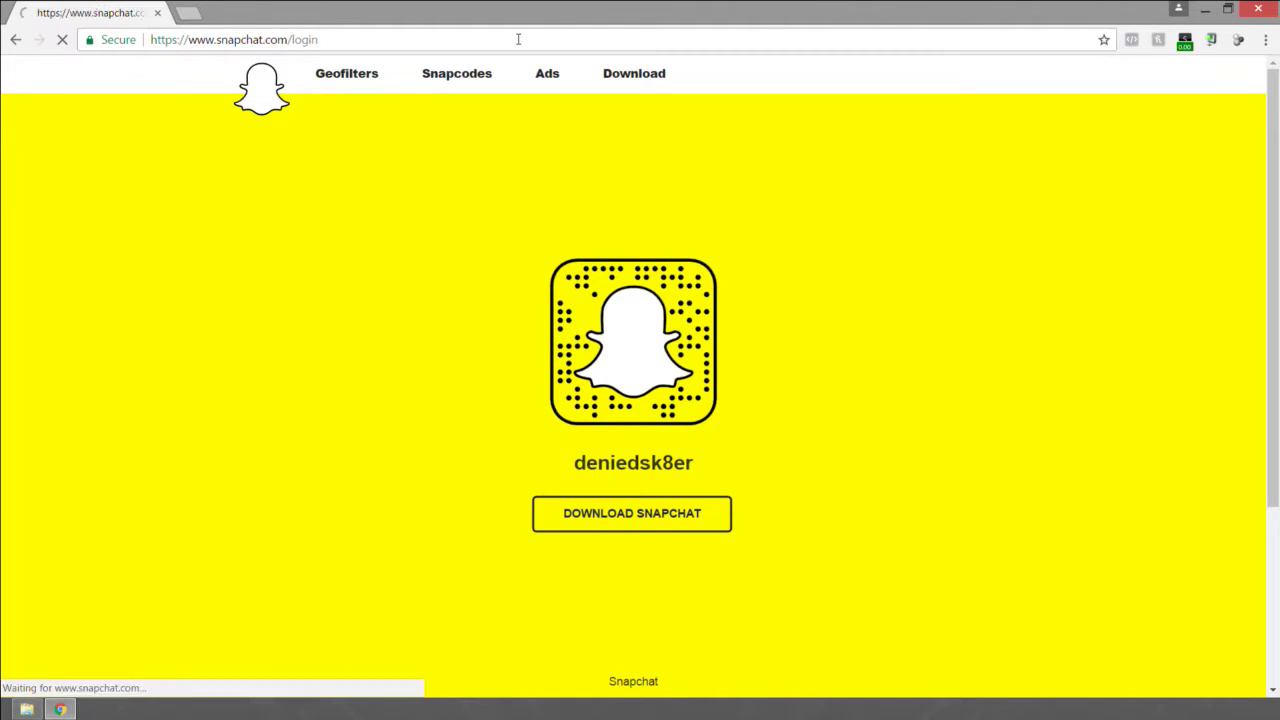
Step: Change the address to snapchat.com/log-in, fix stray characters and reload it
click(307, 43)
double_click(307, 43)
click(308, 43)
click(309, 42)
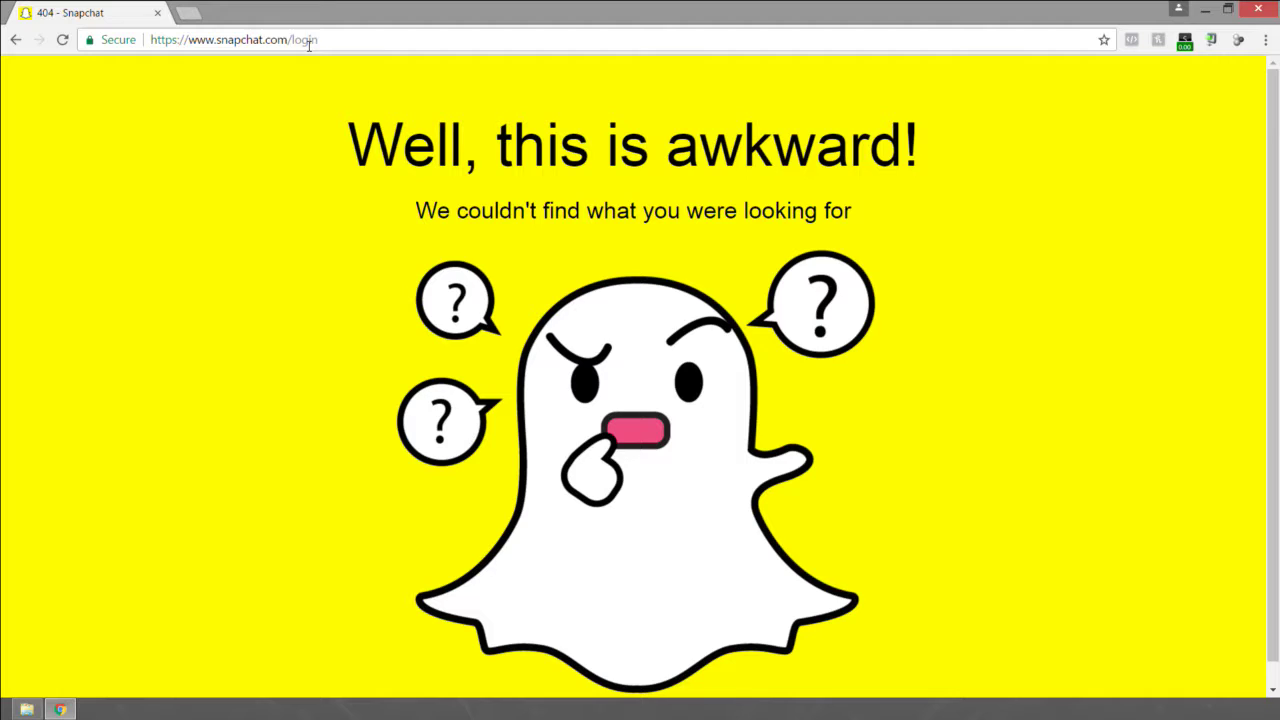
text(-)
key(Return)
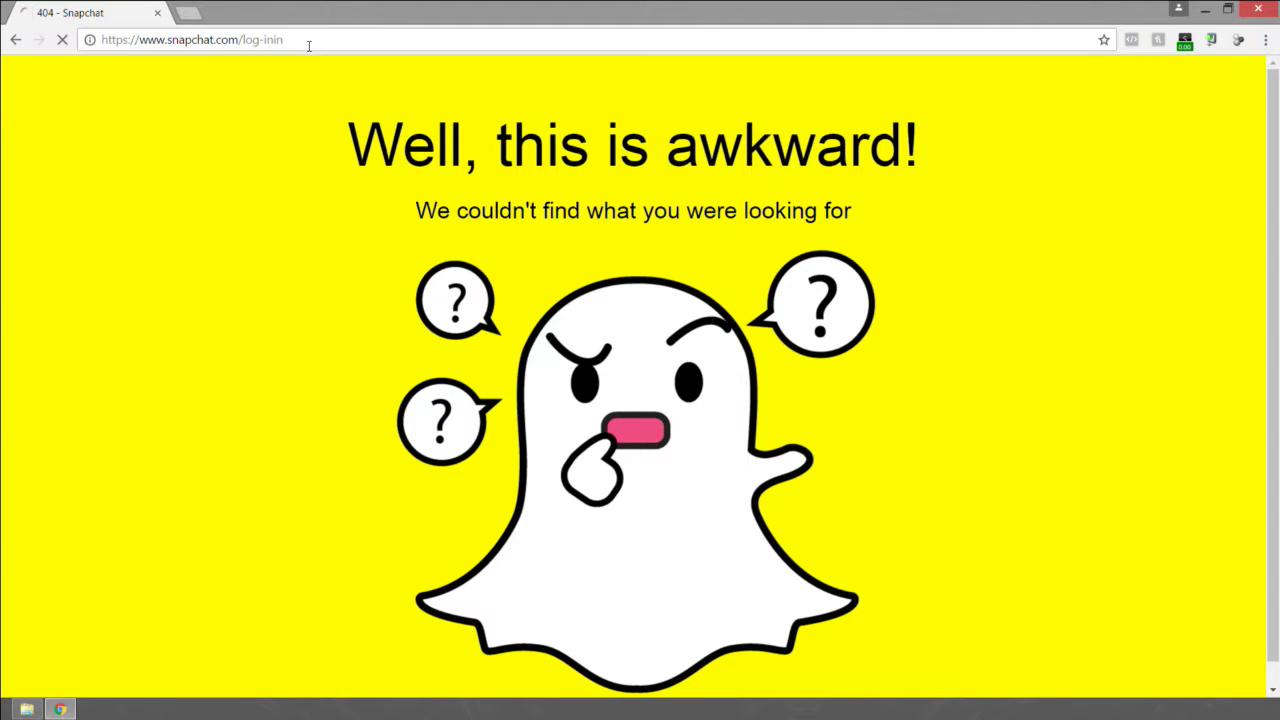
click(312, 41)
click(323, 39)
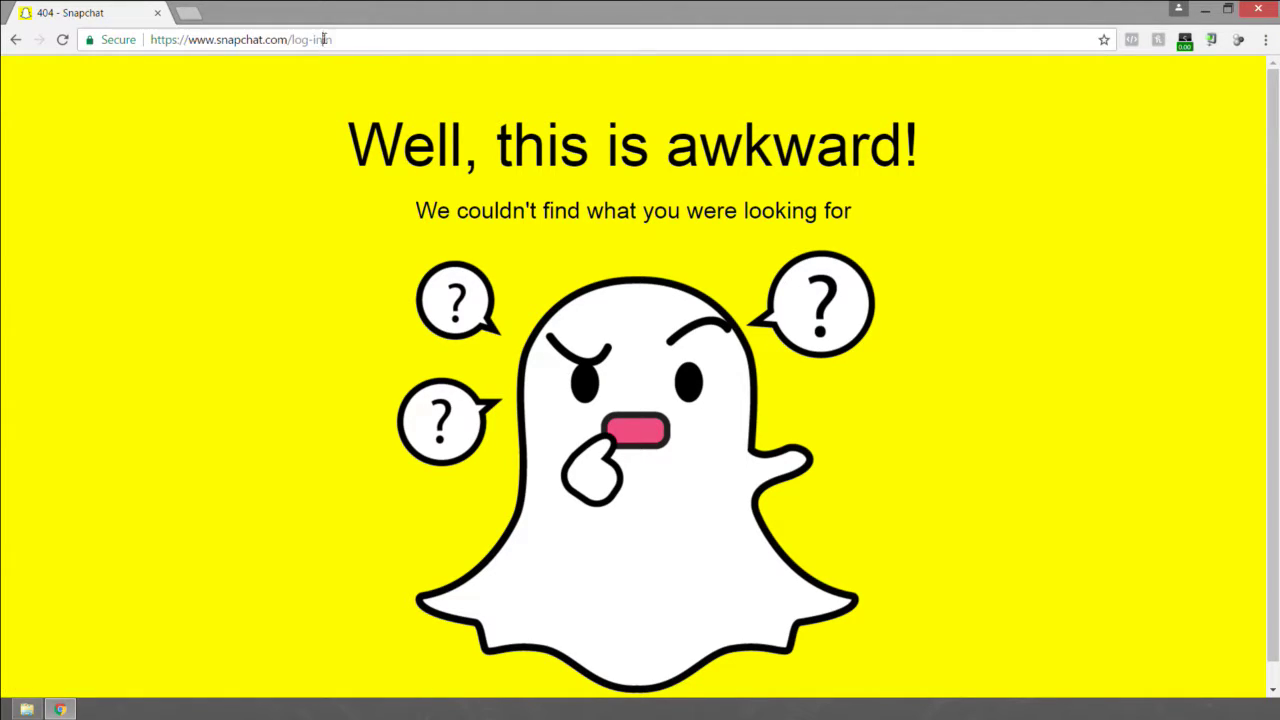
key(BackSpace)
key(BackSpace)
key(Return)
scroll(266, 74, up, 1)
triple_click(295, 42)
click(374, 38)
key(BackSpace)
key(BackSpace)
key(BackSpace)
key(BackSpace)
key(BackSpace)
key(BackSpace)
key(BackSpace)
key(Return)
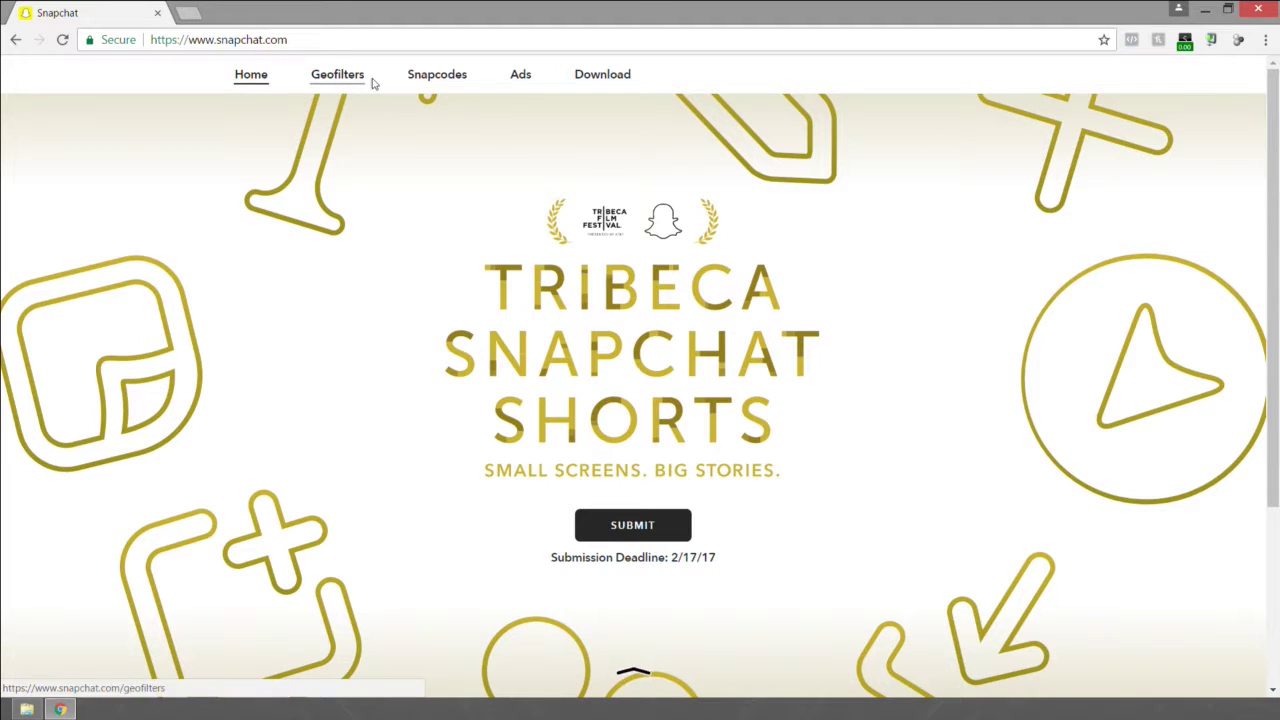
Step: Log in with Snapchat from Snapcodes using the first account's username, password and reCAPTCHA
click(440, 75)
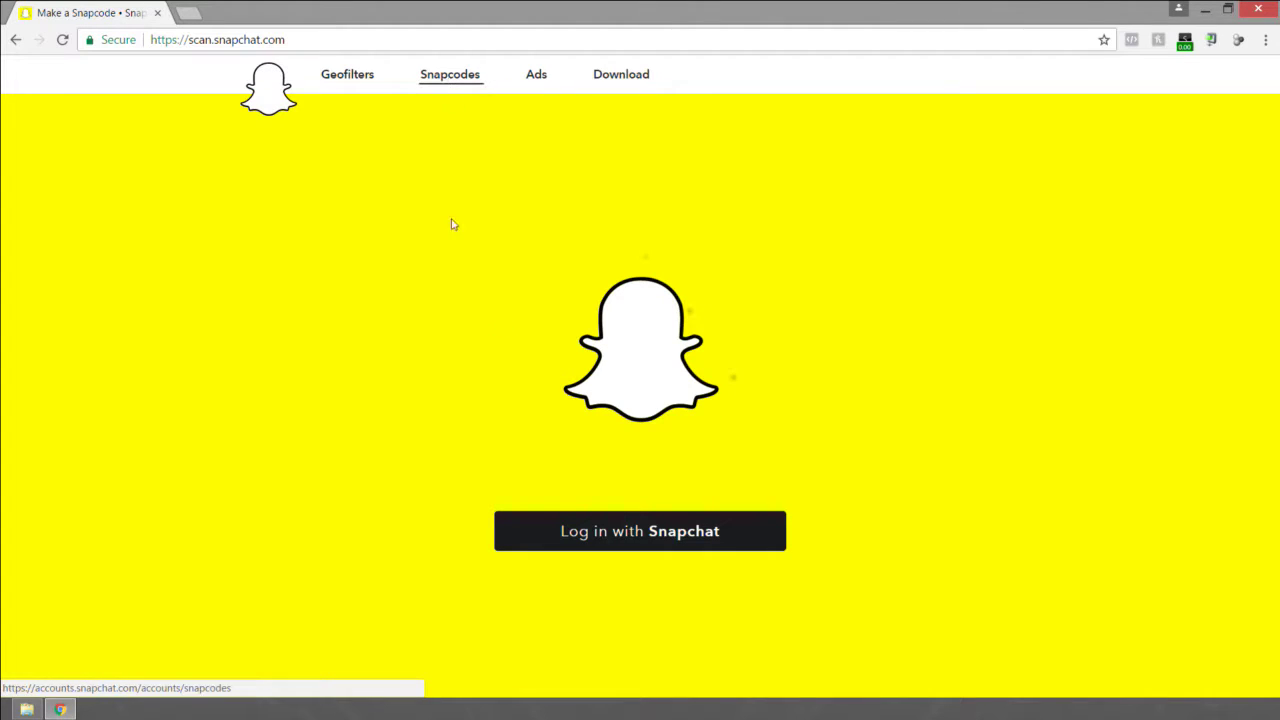
click(643, 533)
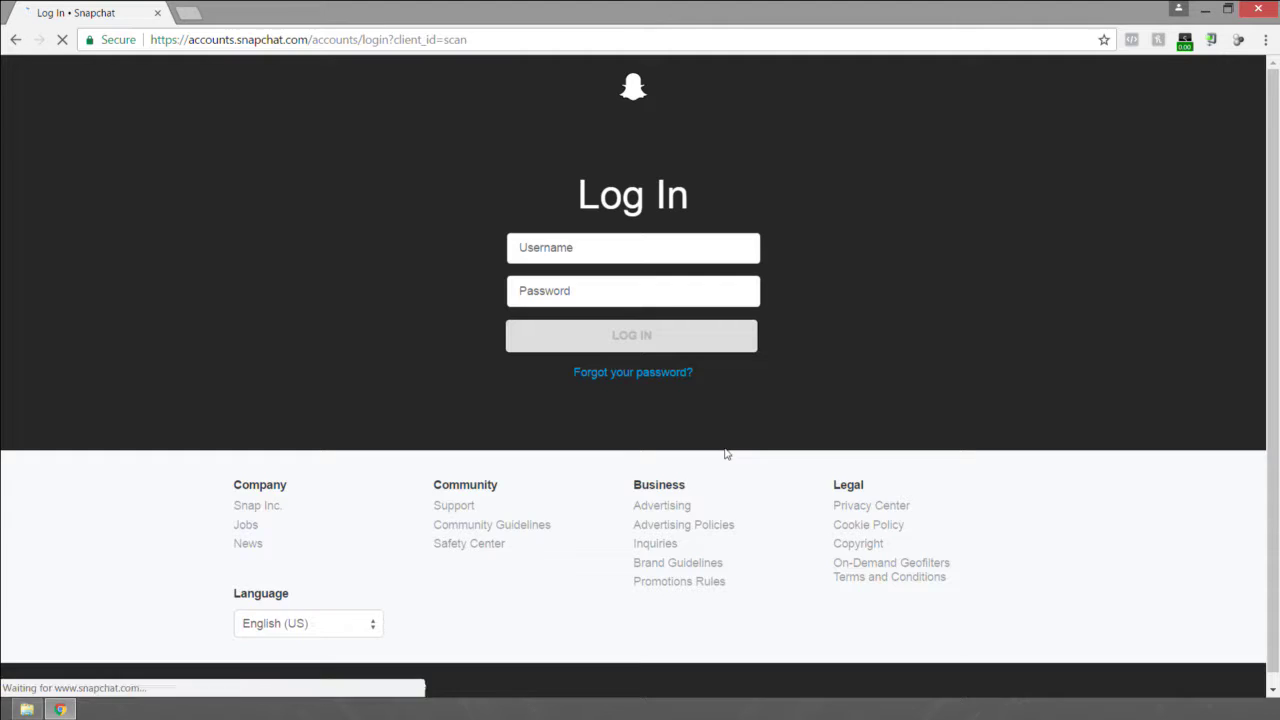
click(612, 245)
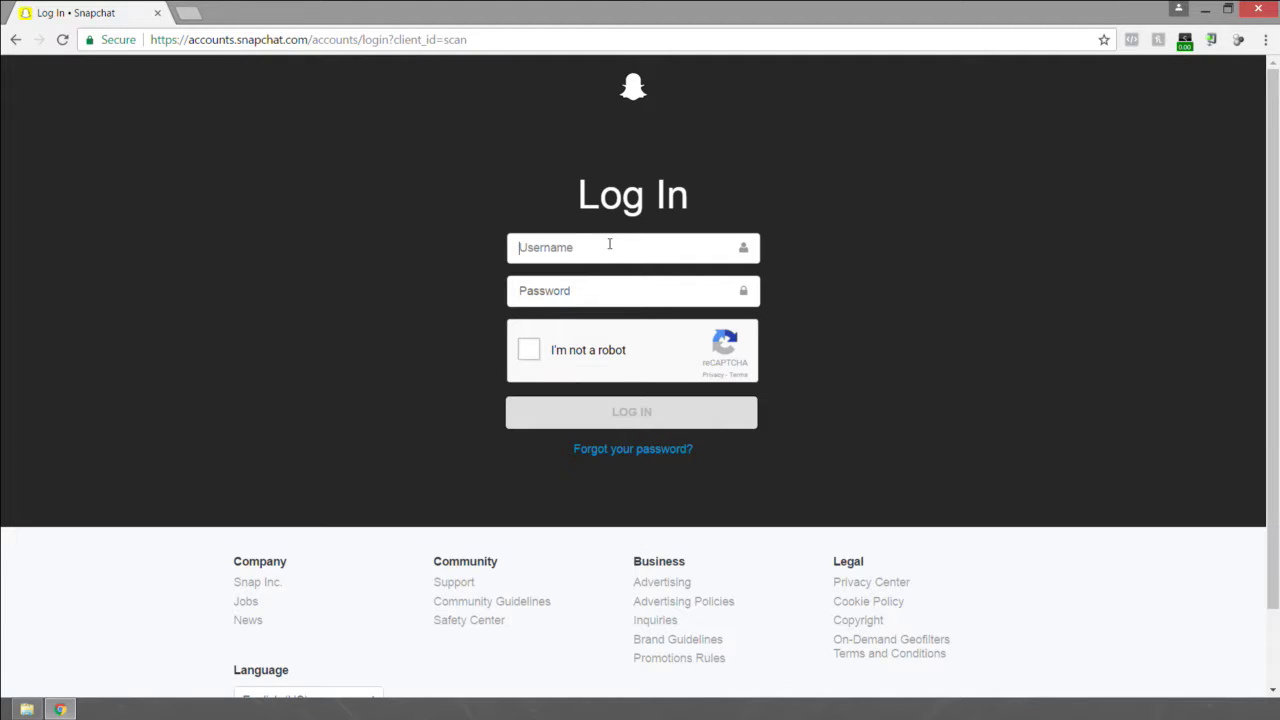
text(deniedsk8er)
key(Tab)
text(p)
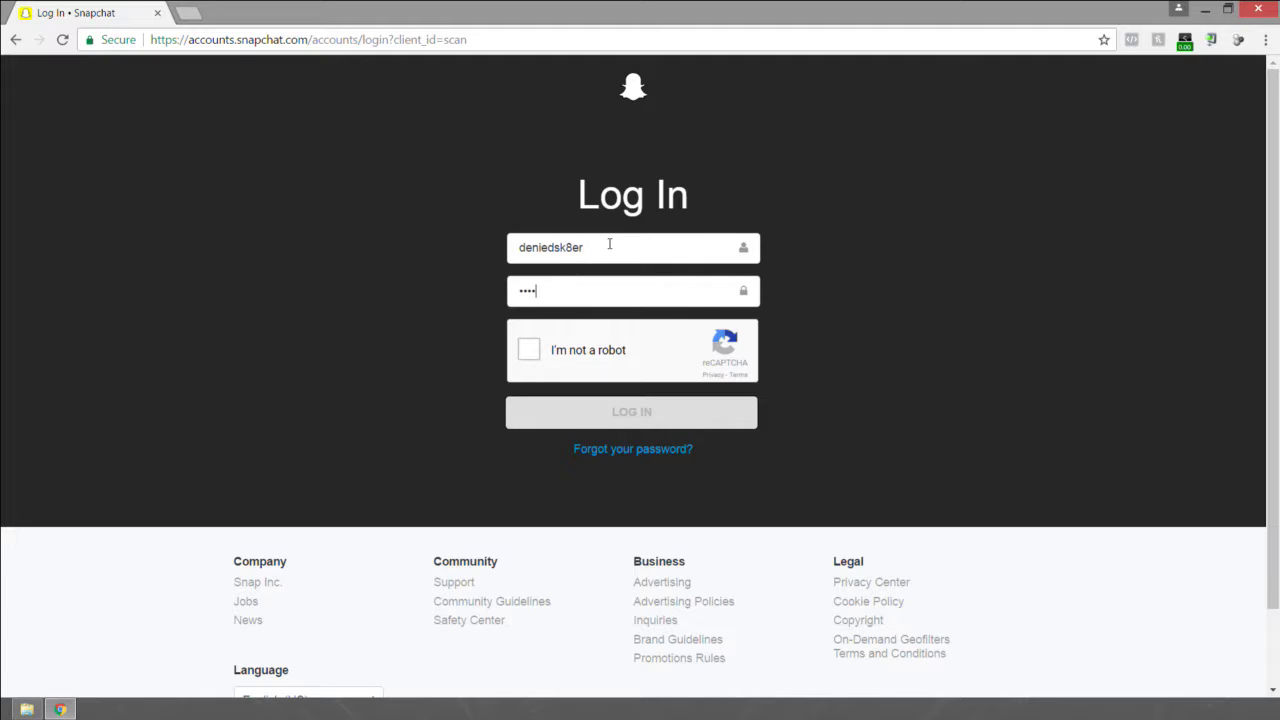
click(532, 352)
click(643, 412)
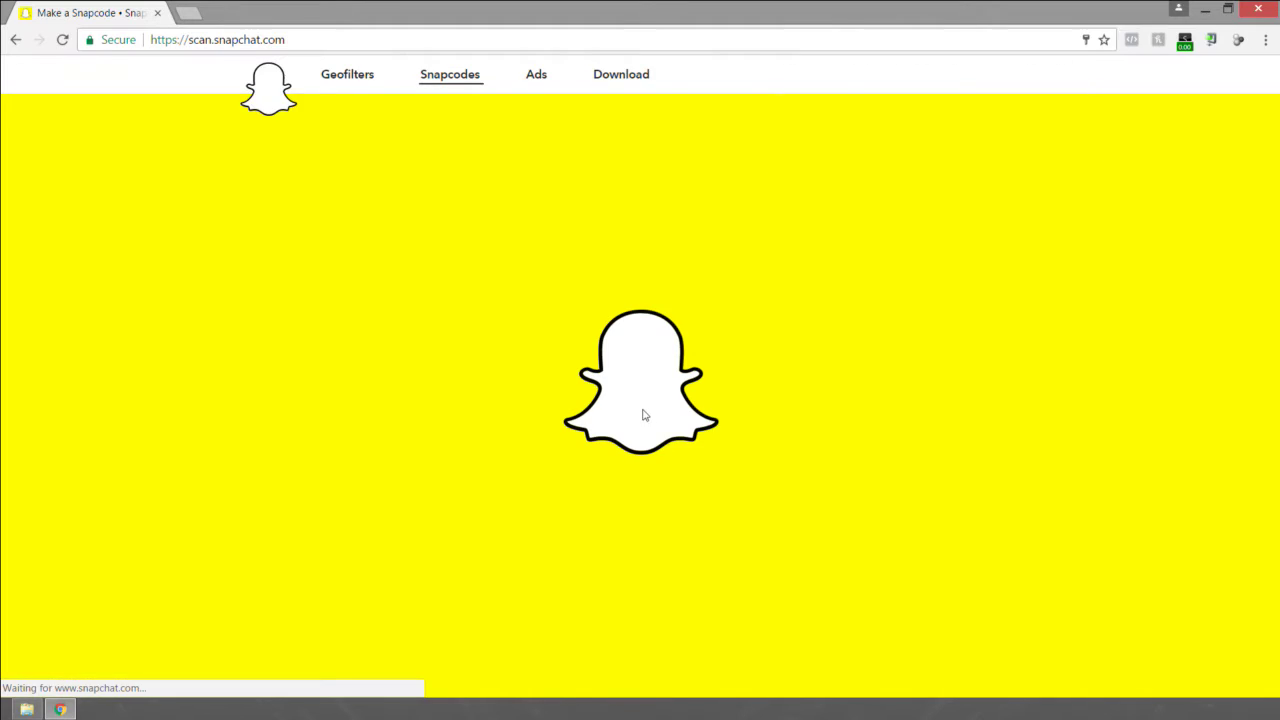
Step: Decline saving the password, download snapcodes.zip from My Snapcodes, and reload the Snapcode maker
click(1056, 148)
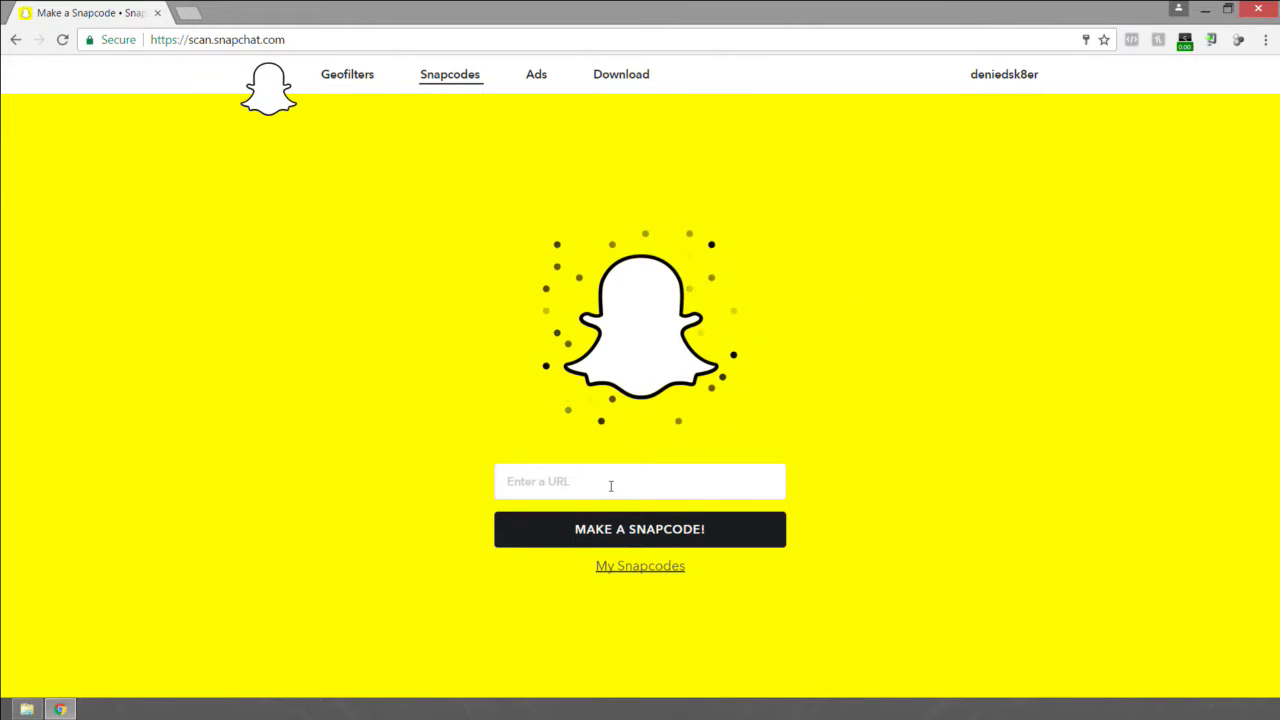
click(633, 568)
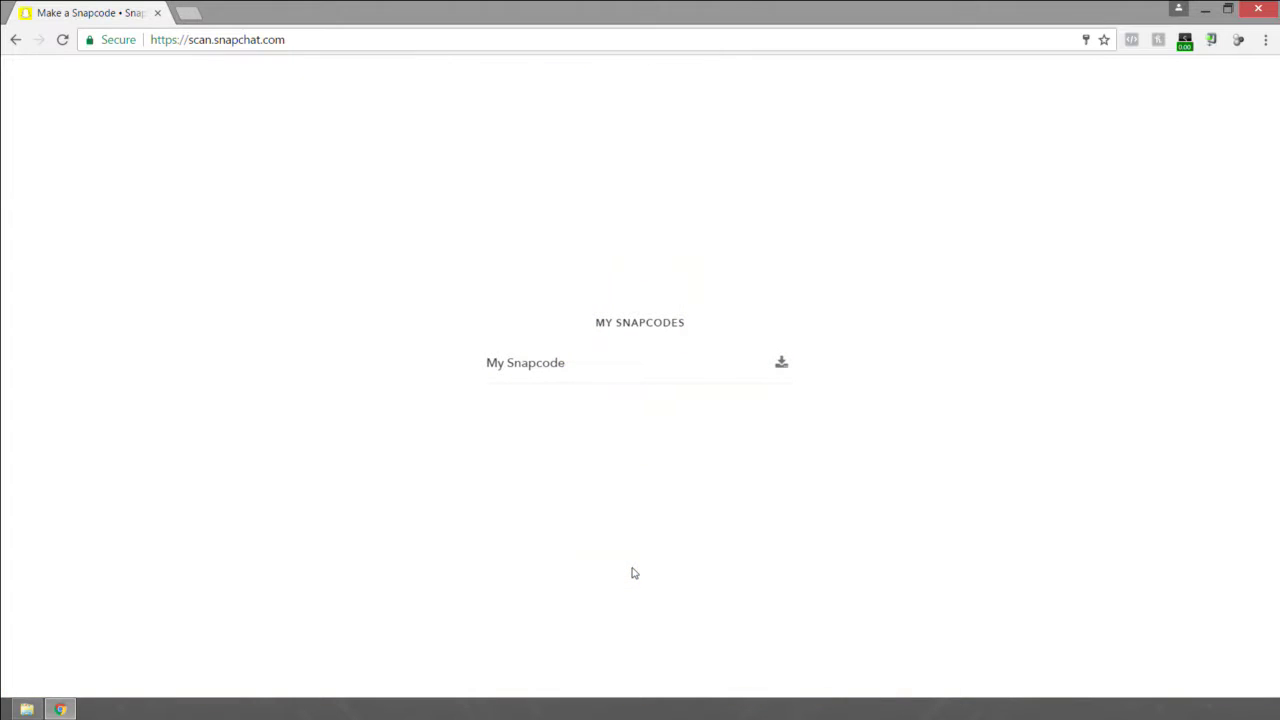
click(782, 364)
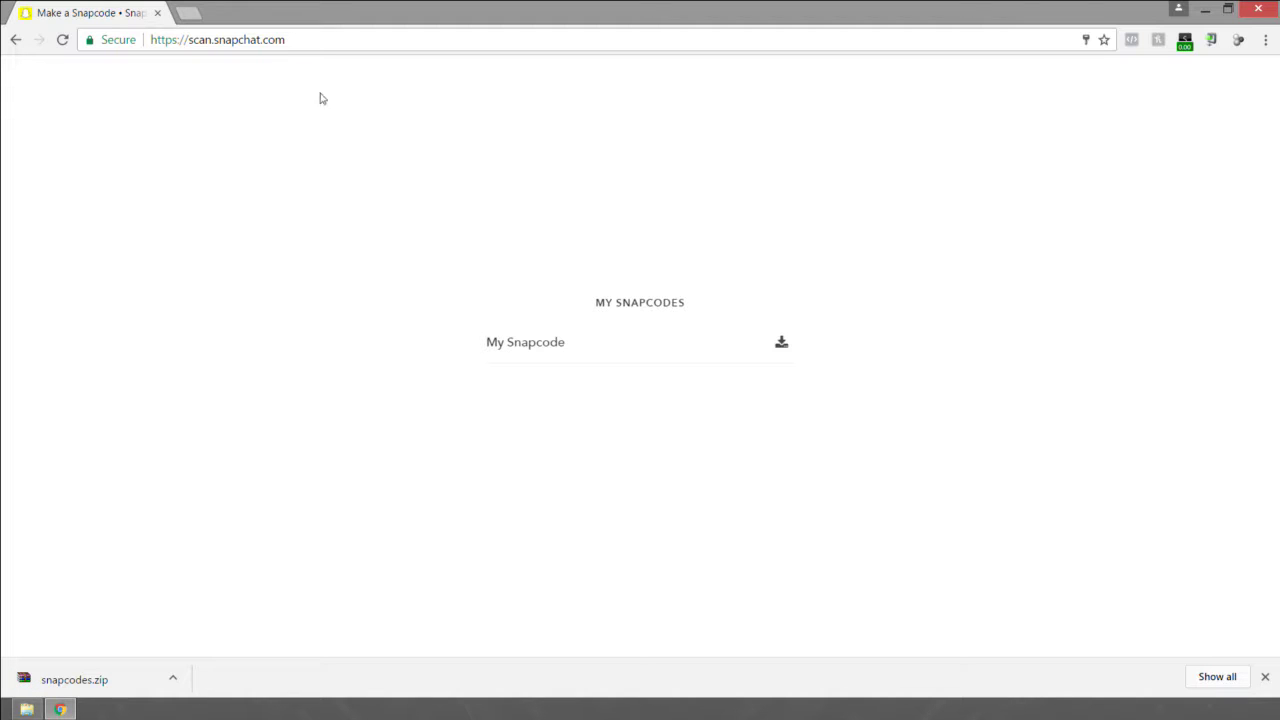
click(308, 44)
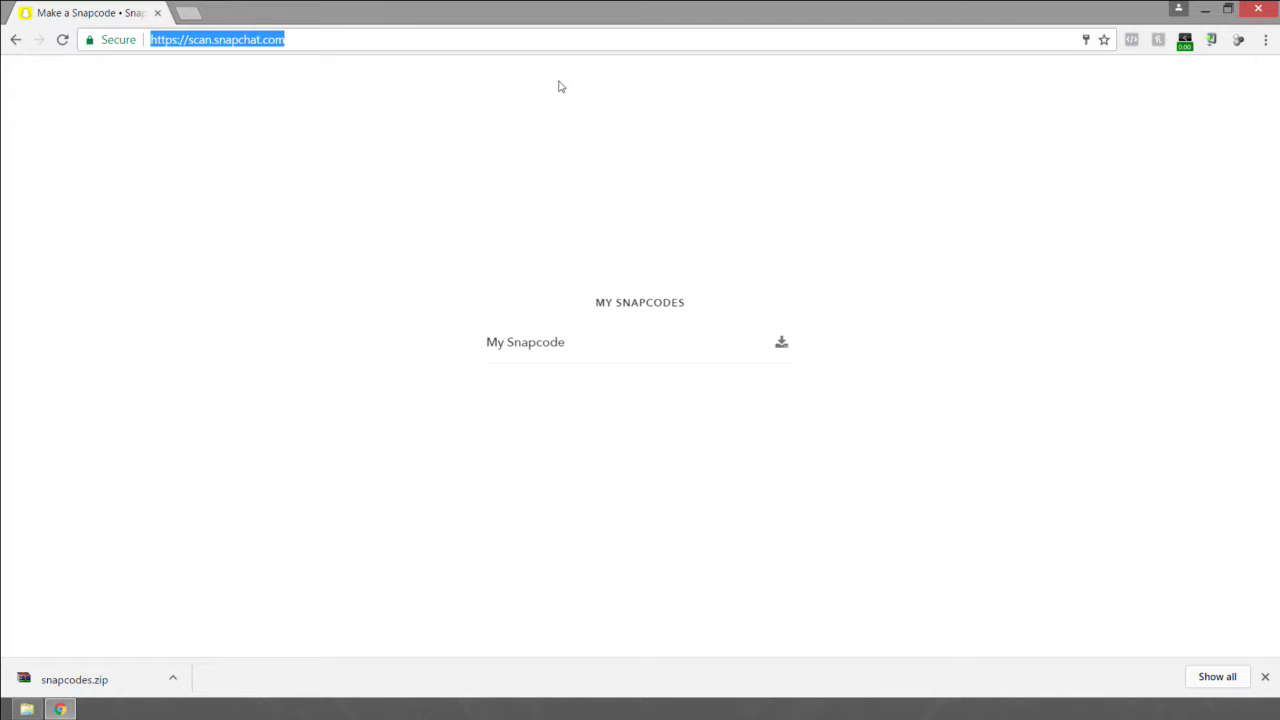
key(Return)
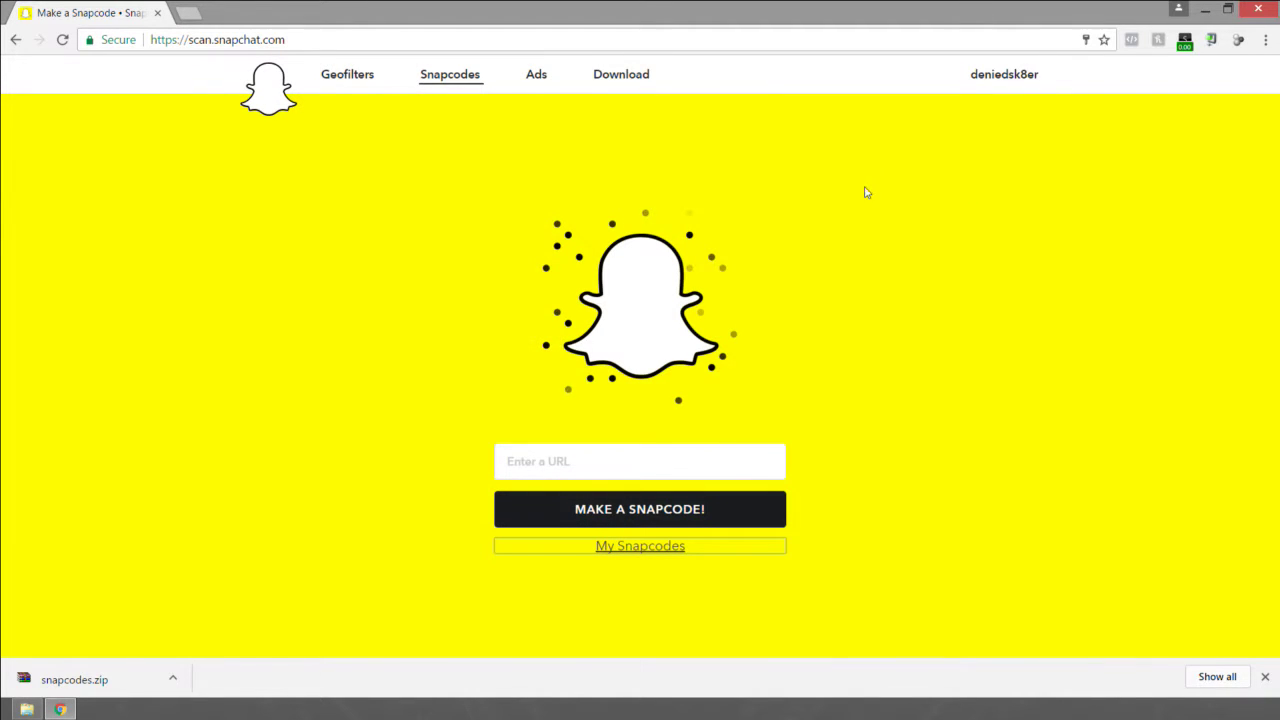
Step: Log out of the first account from the account page's menu
click(1011, 80)
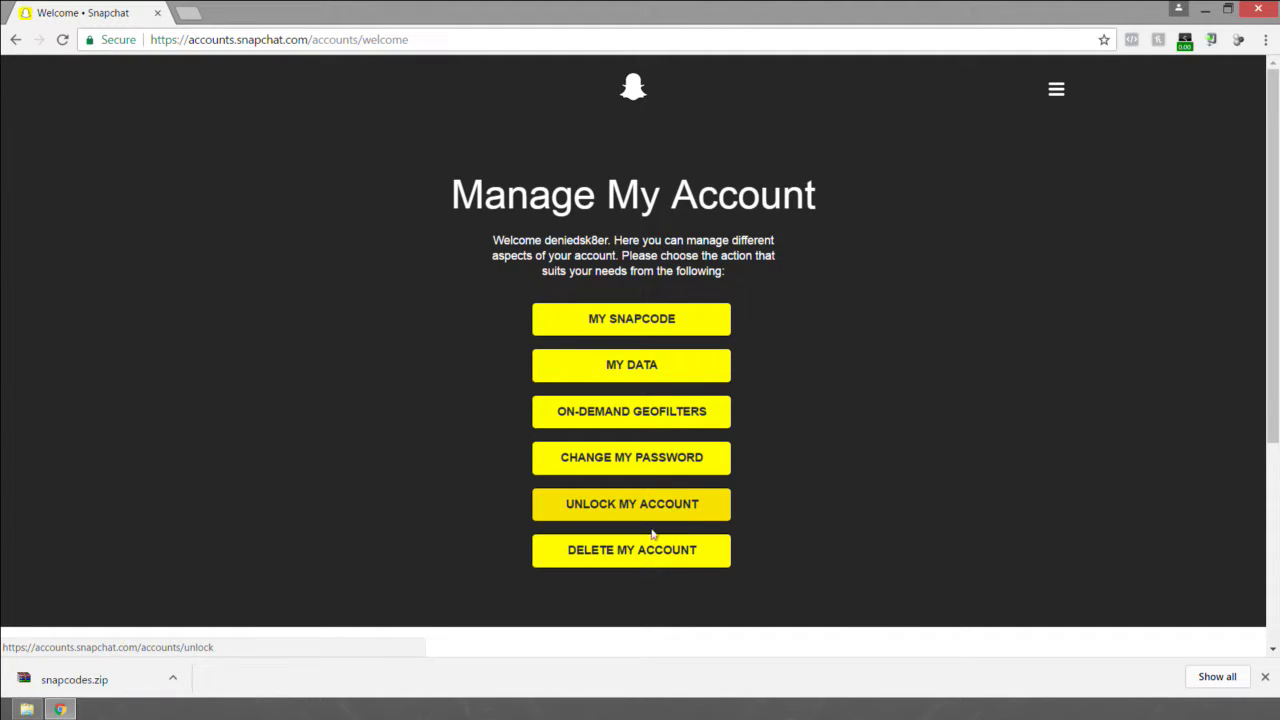
scroll(646, 434, down, 3)
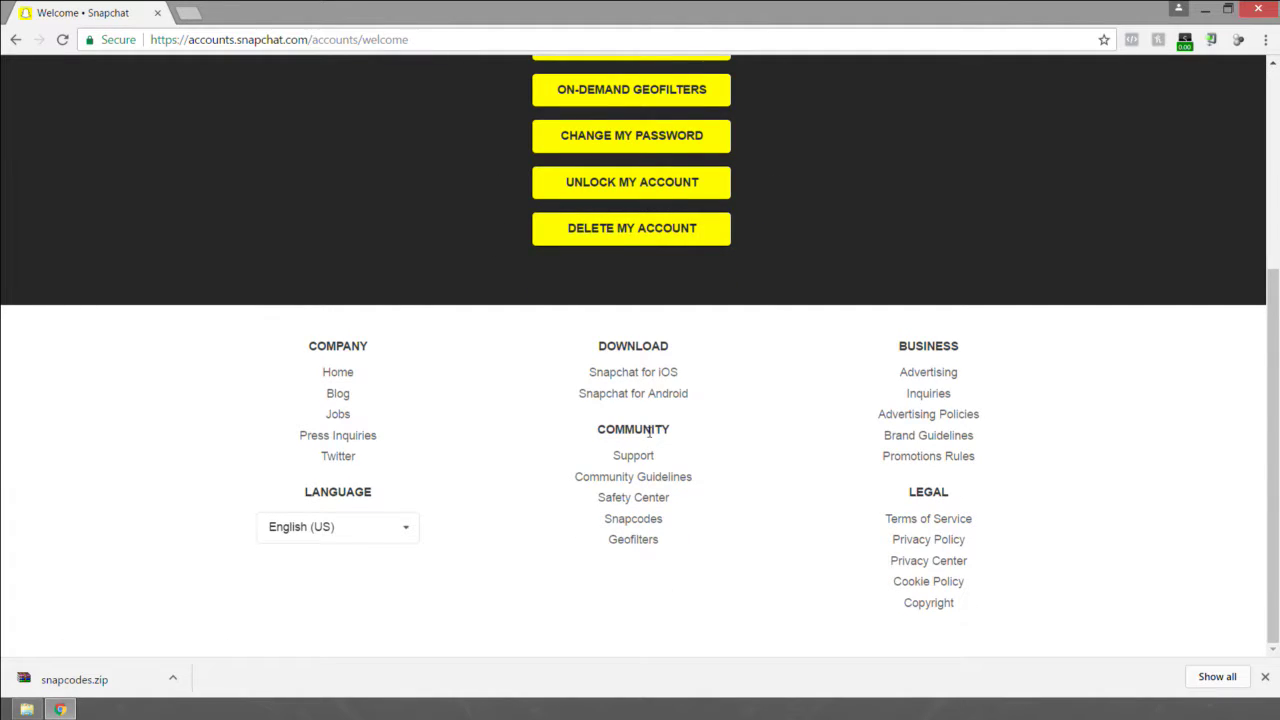
scroll(649, 432, up, 3)
click(1057, 90)
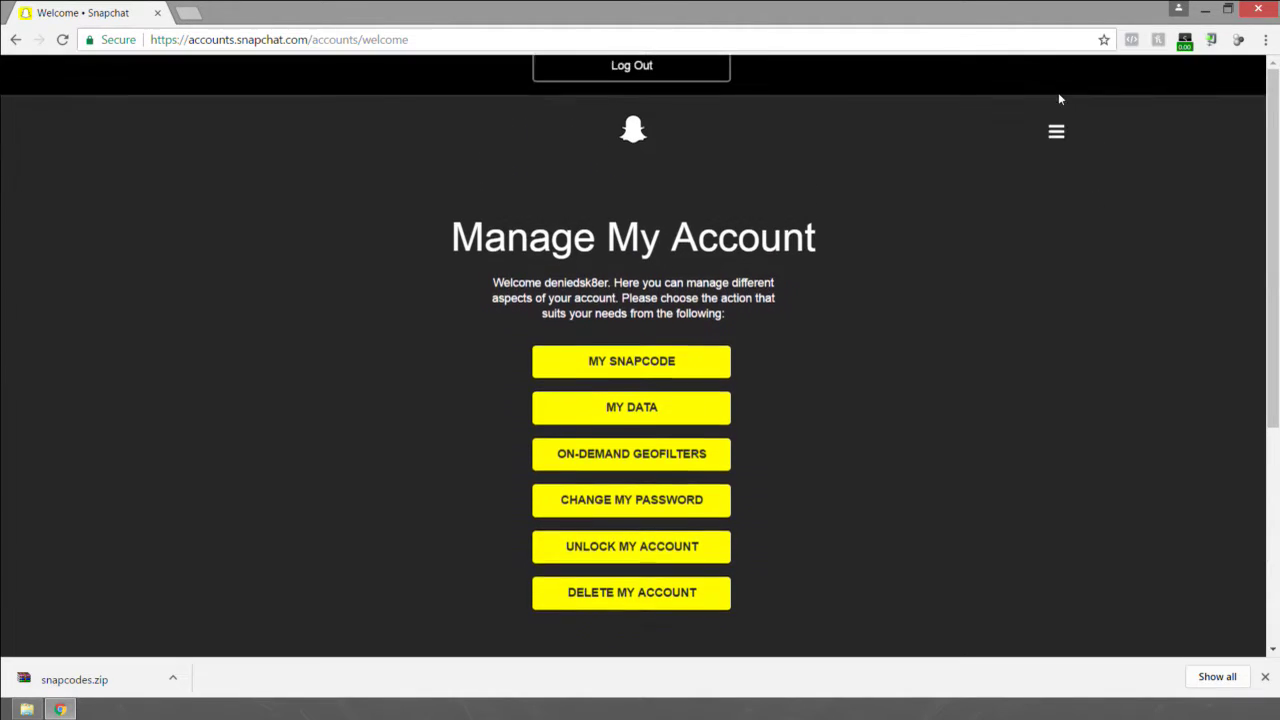
click(640, 86)
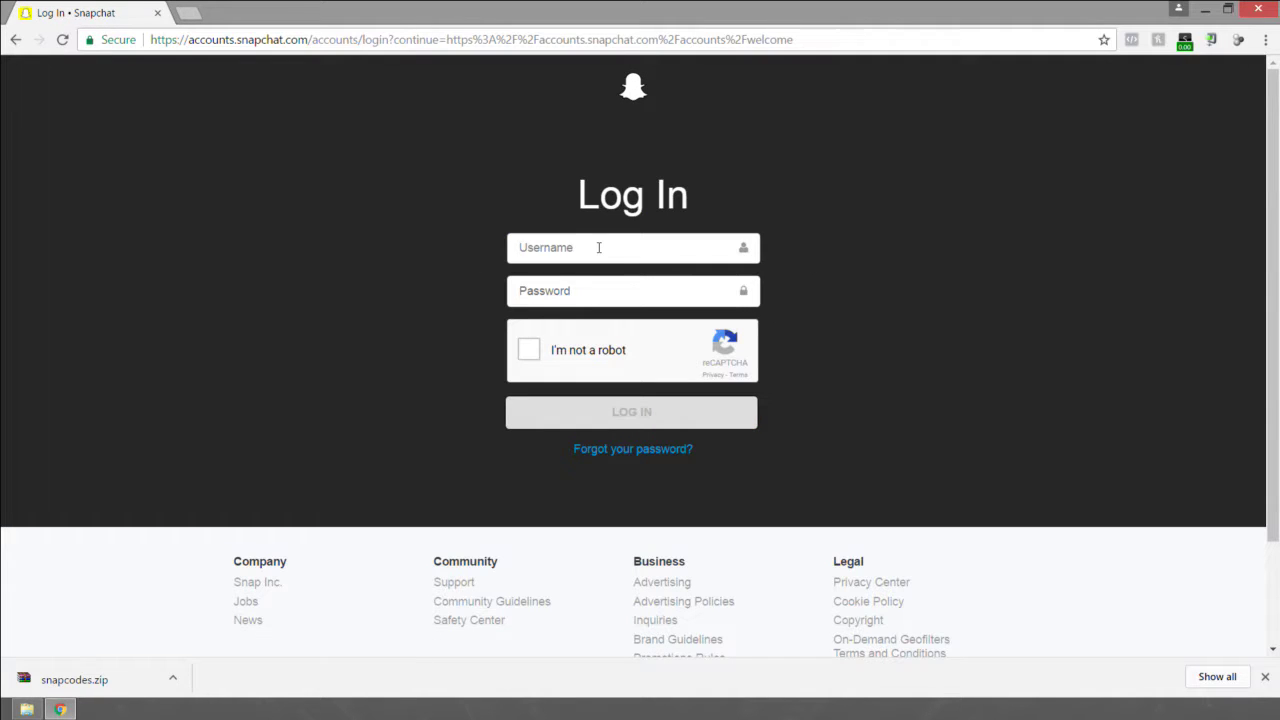
Step: Sign in to the second account with its username, password and reCAPTCHA
text(memphisentr•••)
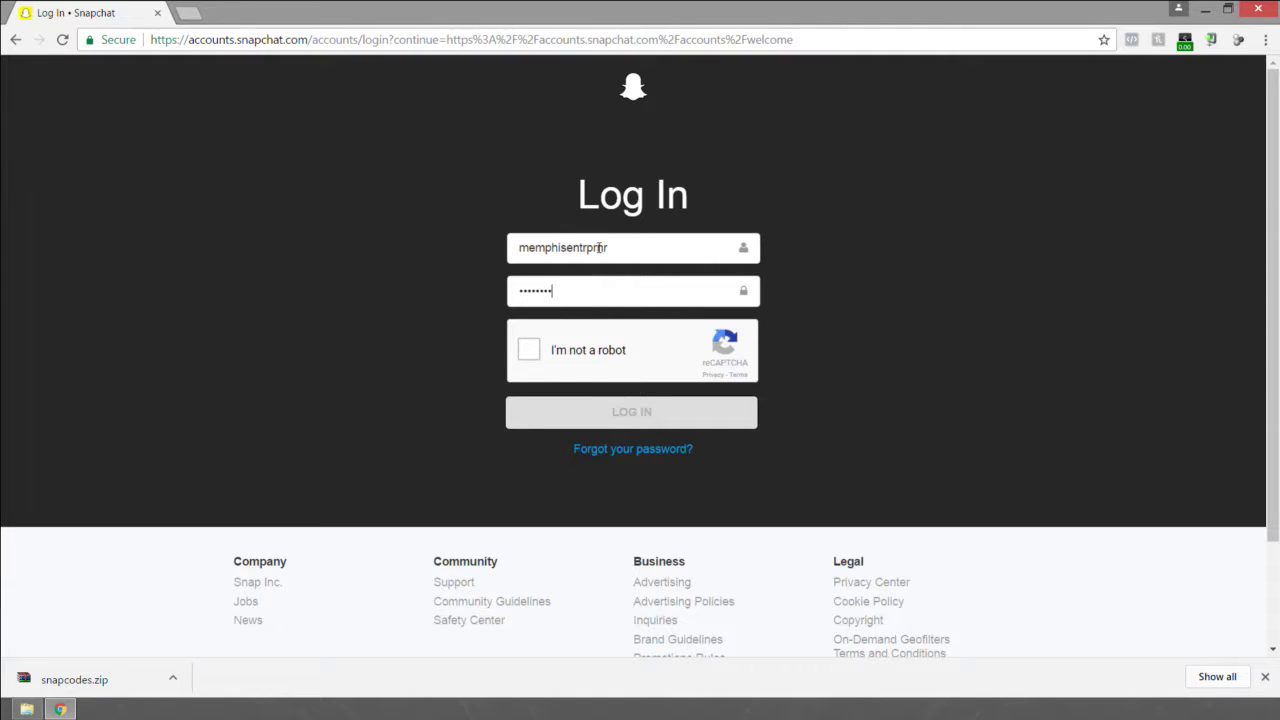
key(Tab)
click(528, 349)
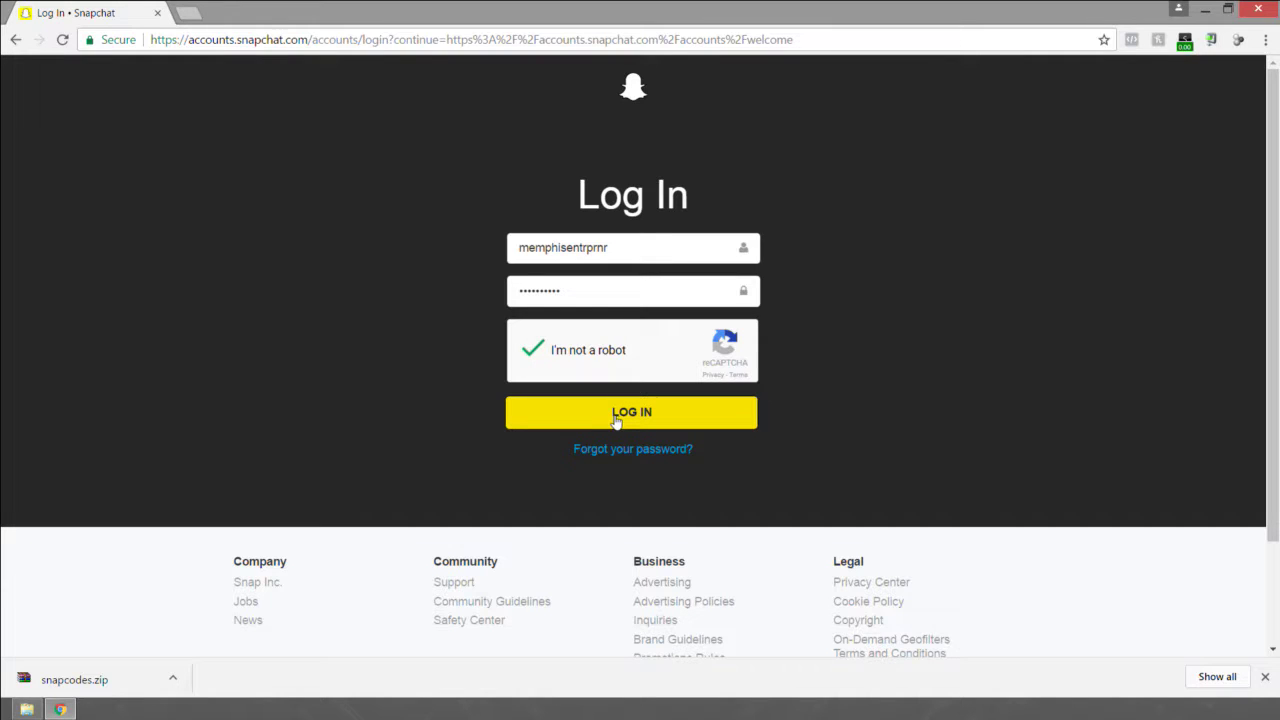
click(616, 418)
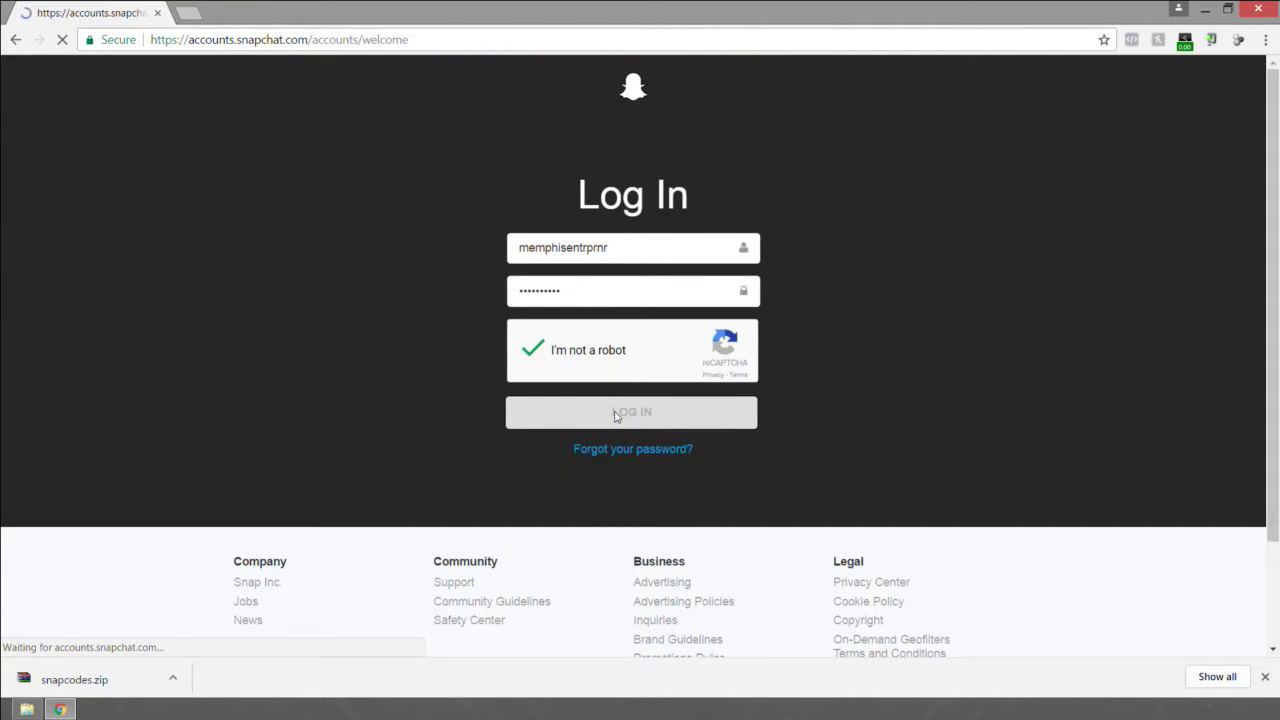
click(172, 682)
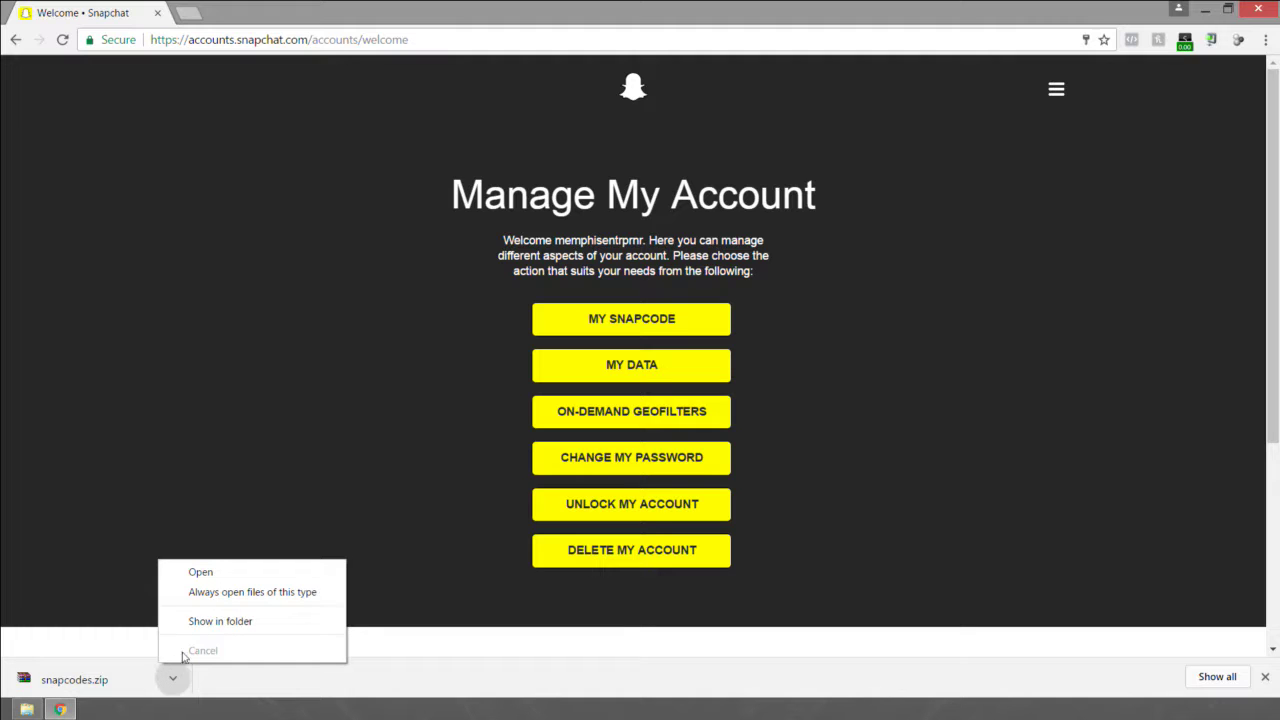
Step: Paste the downloaded snapcodes.zip into the Snapchat Snapcode folder
click(235, 619)
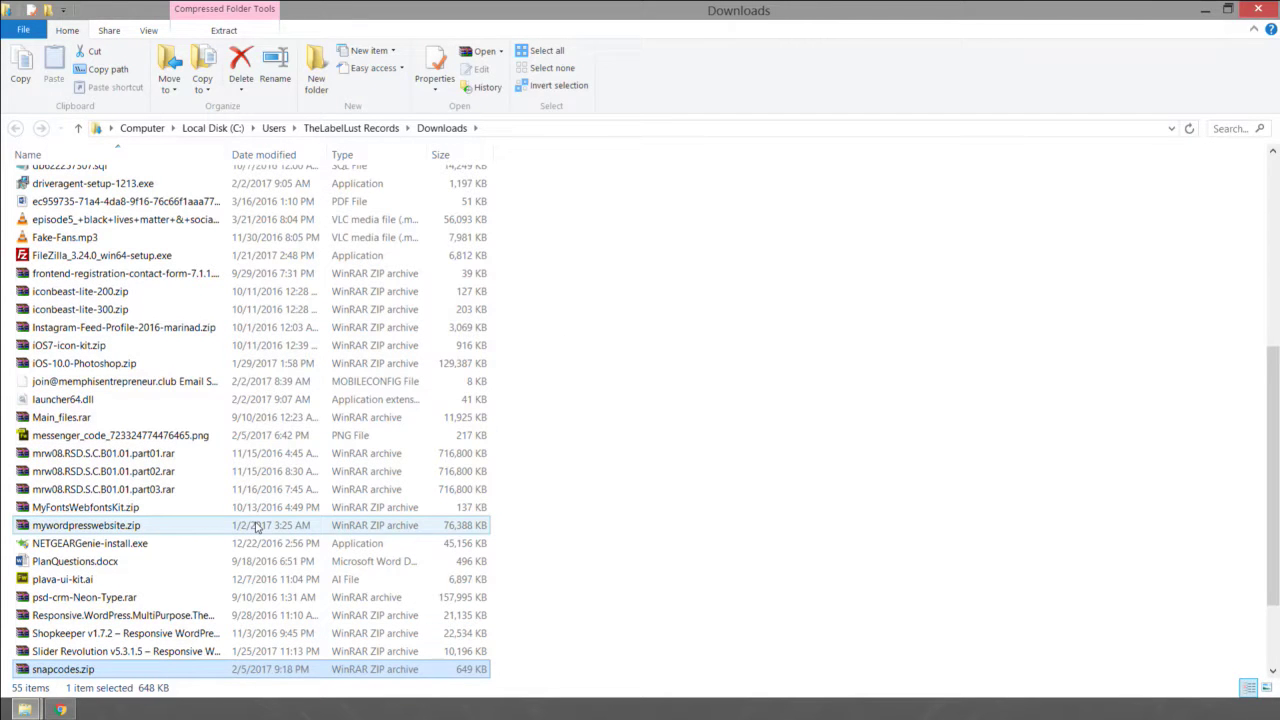
click(1205, 12)
click(70, 684)
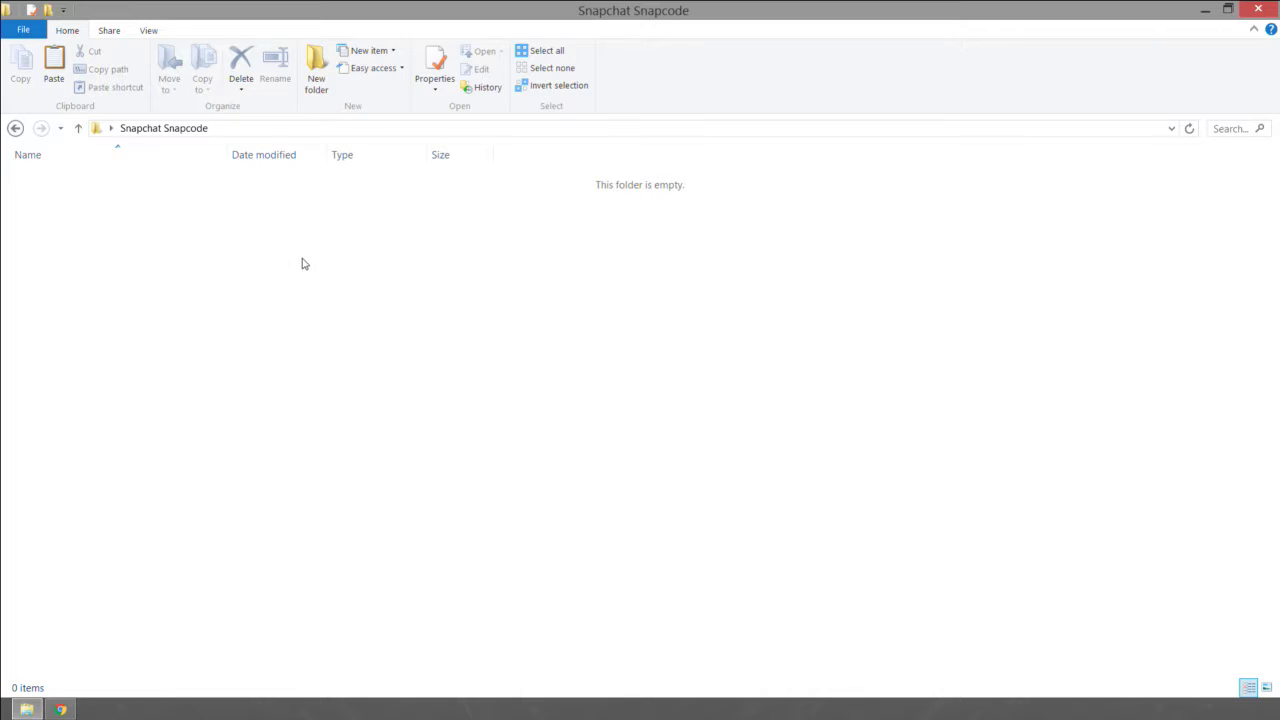
key(ctrl+v)
Step: Create two folders named for the two accounts and move snapcodes.zip into the first
right_click(101, 241)
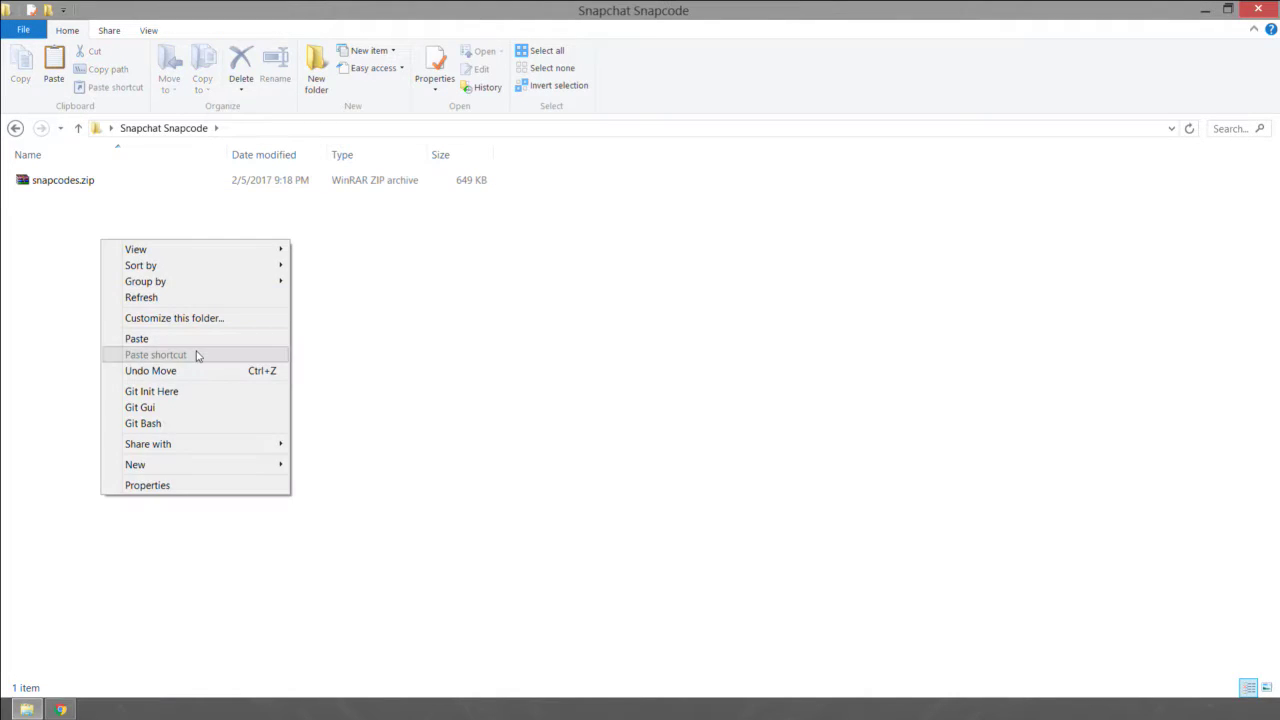
mouse_move(163, 466)
click(360, 216)
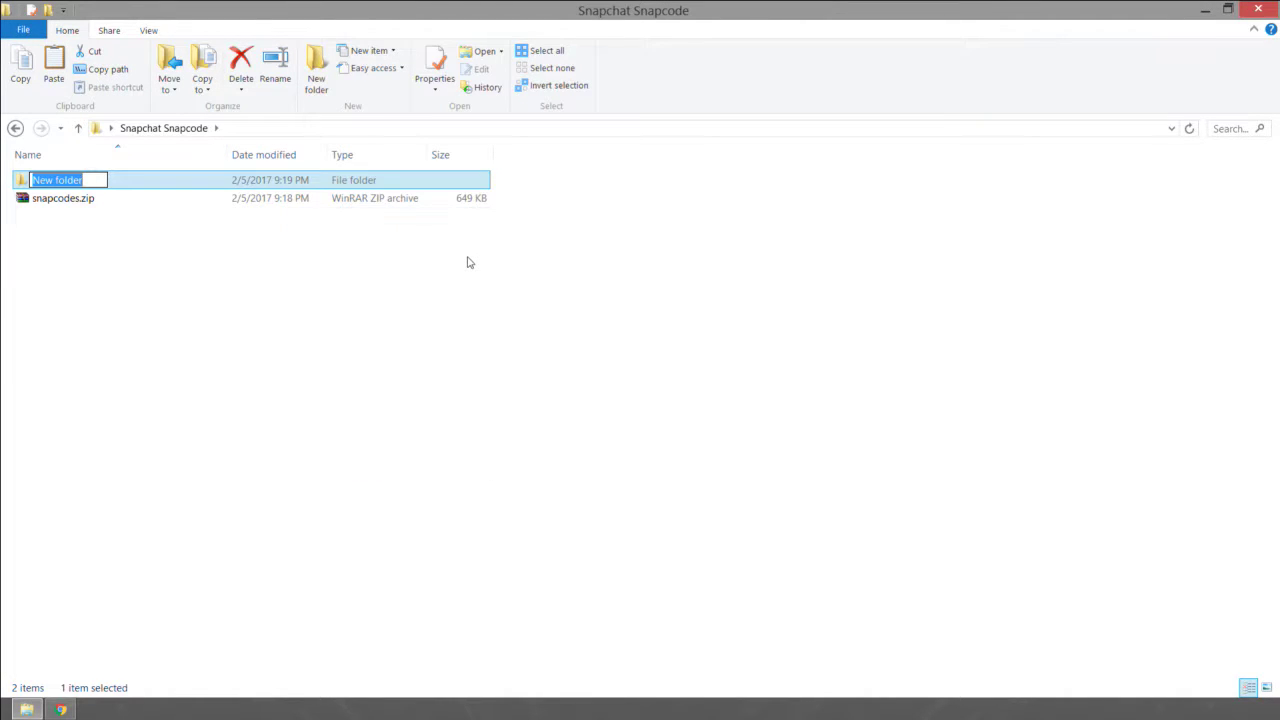
text(Deniedsk8er)
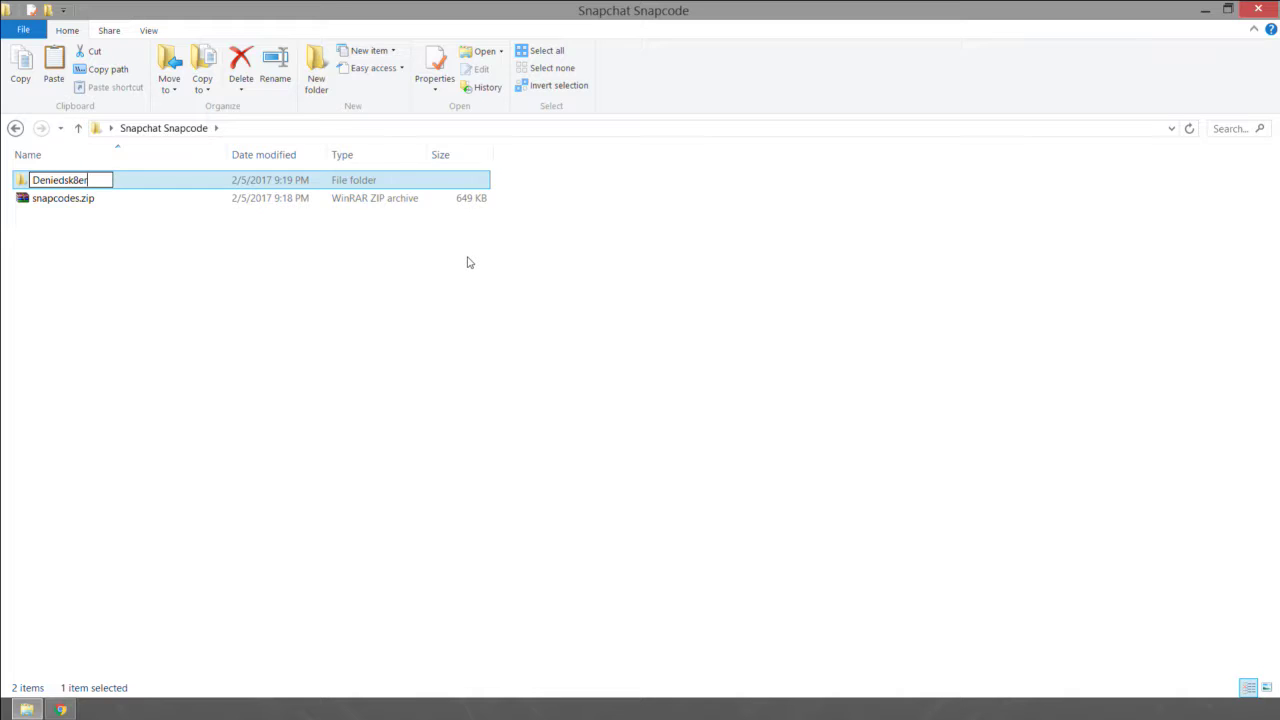
click(419, 368)
right_click(419, 368)
mouse_move(456, 588)
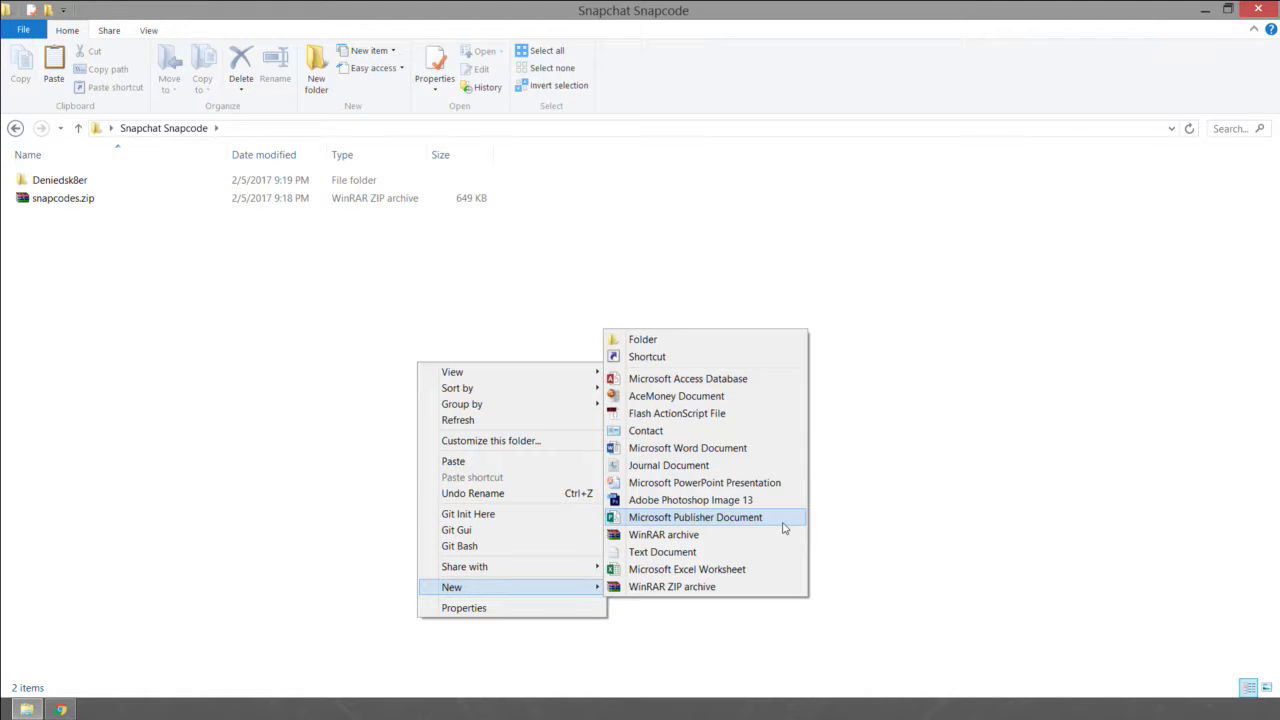
click(695, 340)
text(M)
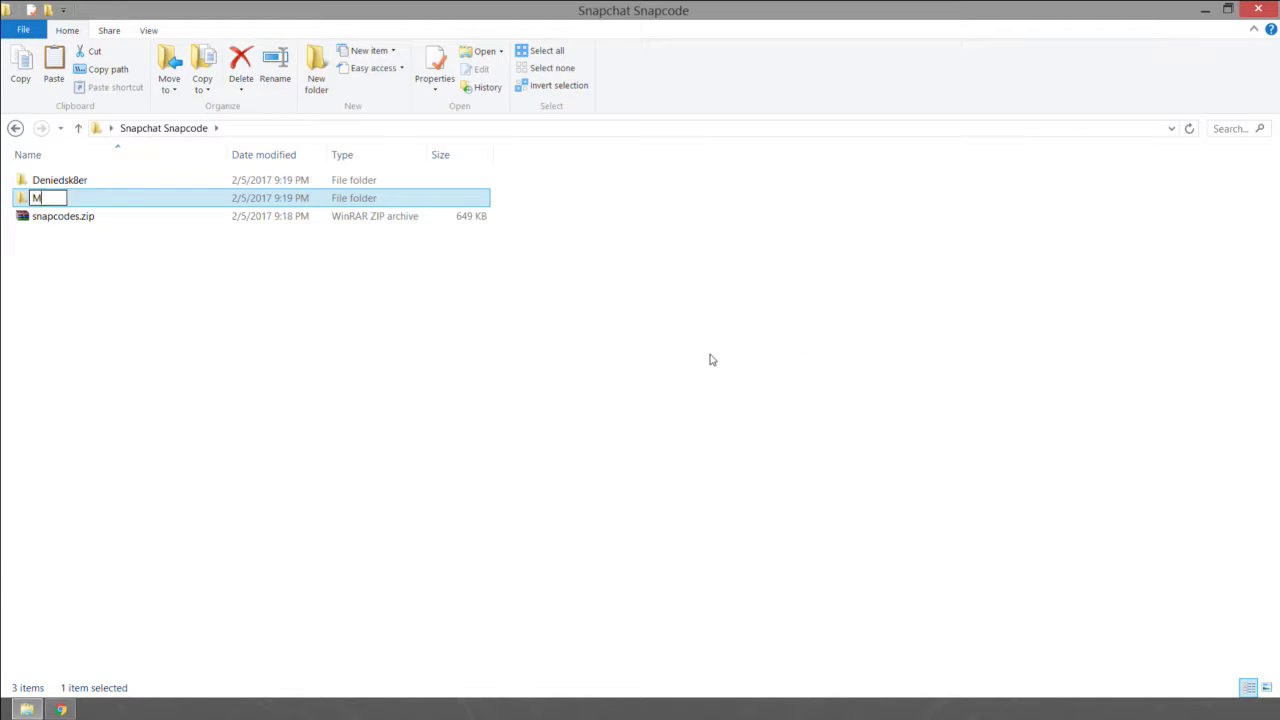
text(emphisEntrprnr)
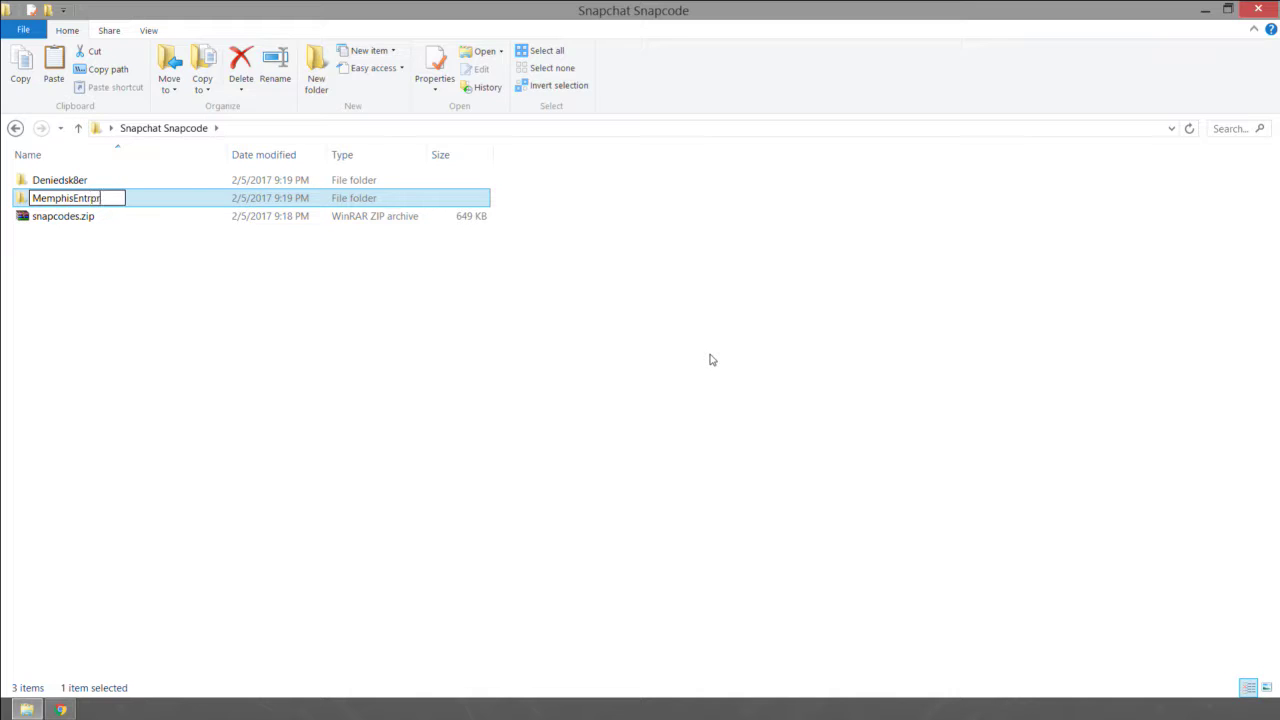
click(275, 296)
drag(76, 224, 69, 183)
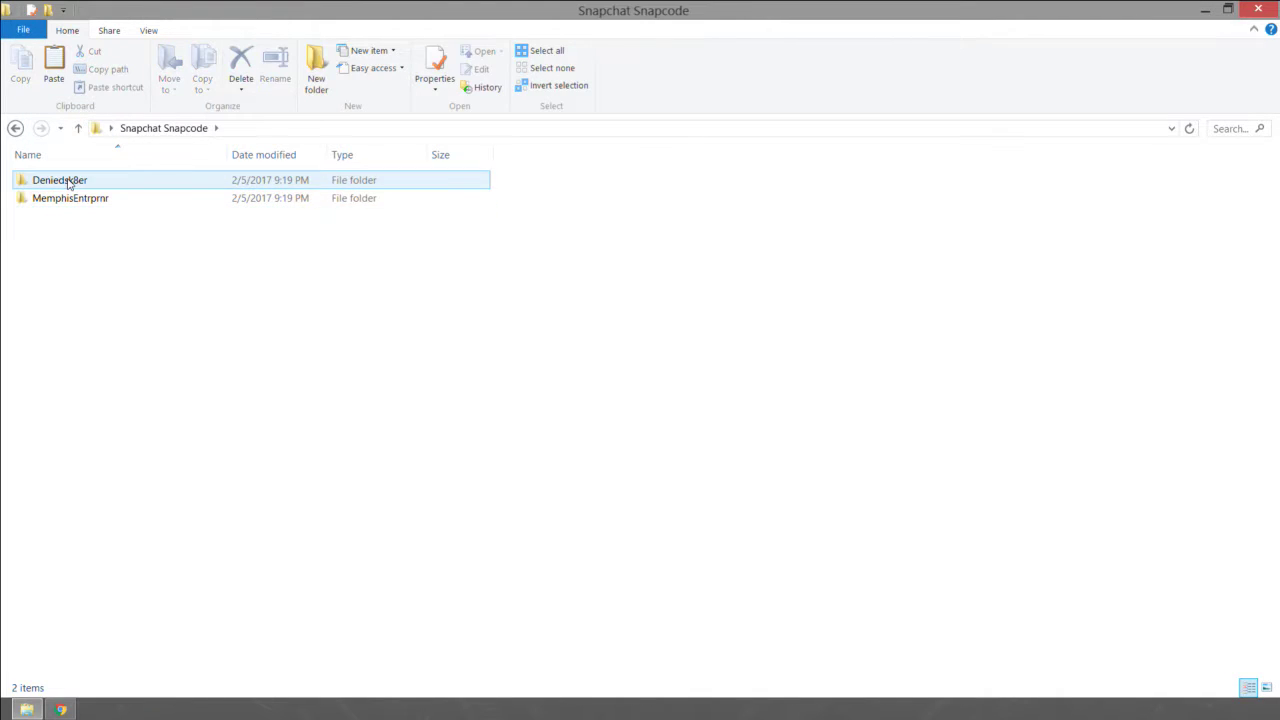
click(60, 709)
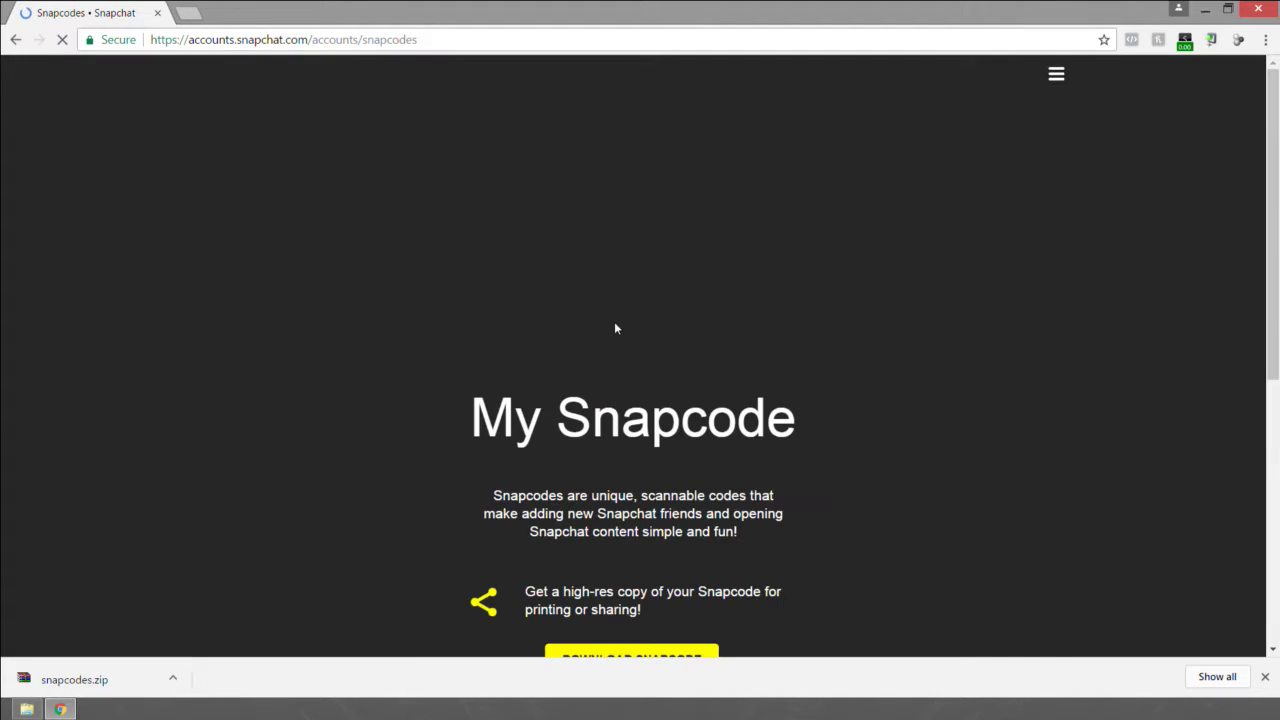
Step: Download the second account's snapcodes.zip and reveal it in the Downloads folder
scroll(697, 491, down, 5)
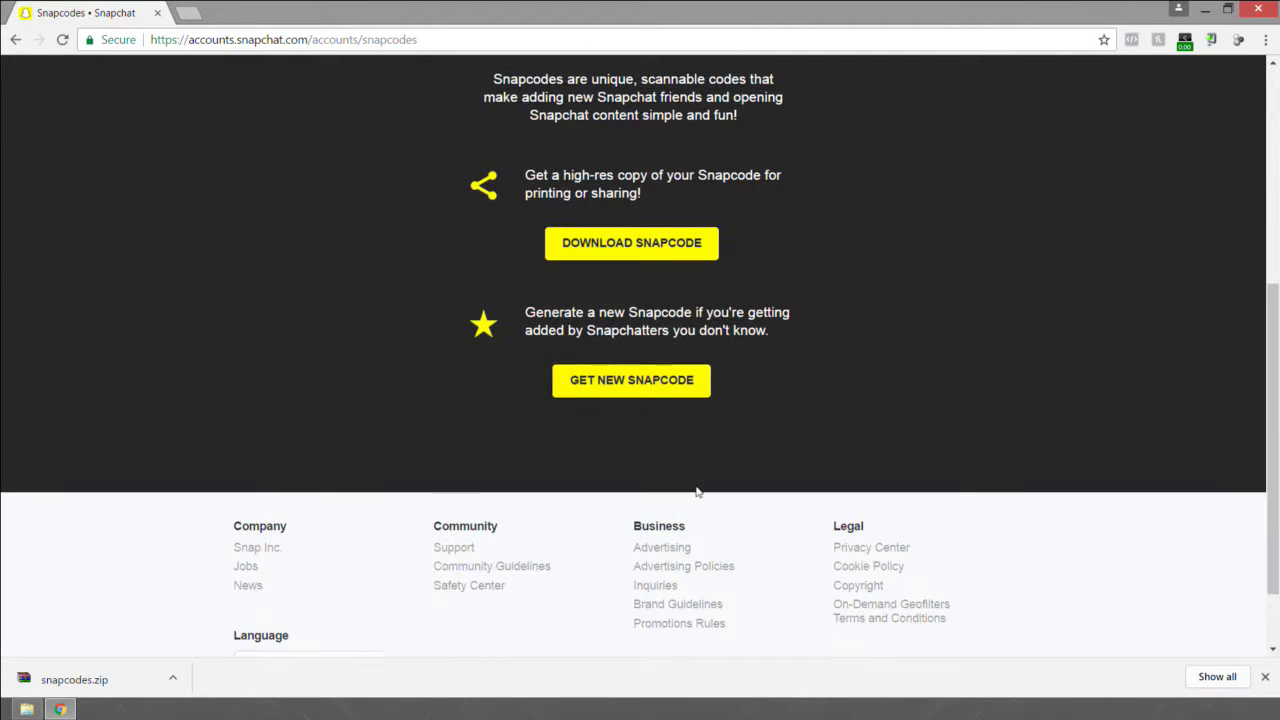
click(642, 247)
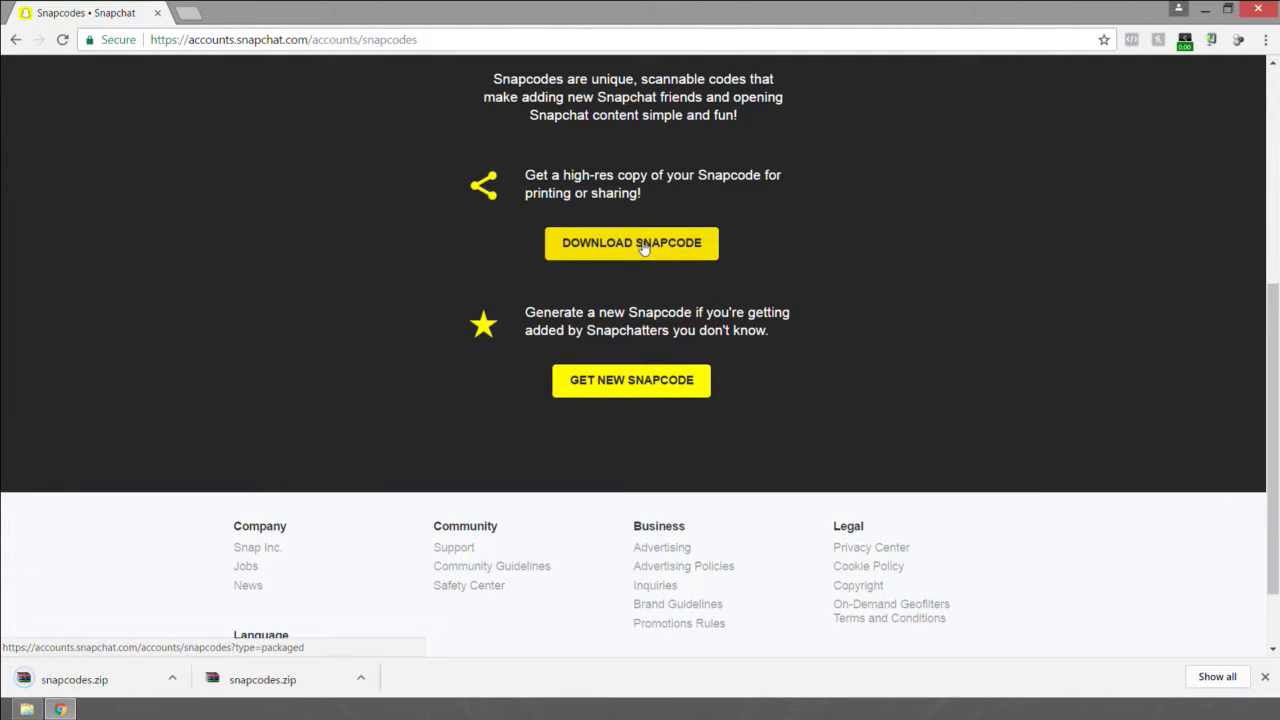
scroll(643, 247, up, 4)
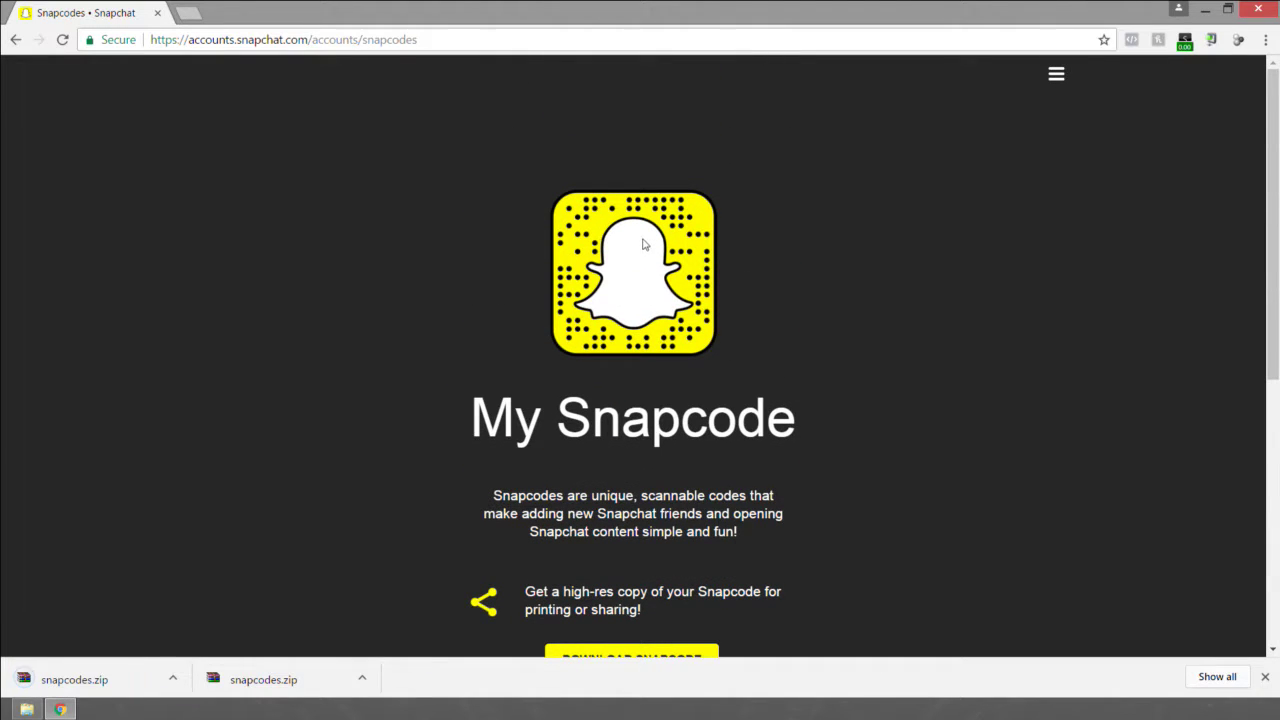
scroll(677, 216, down, 5)
scroll(655, 228, up, 5)
click(172, 677)
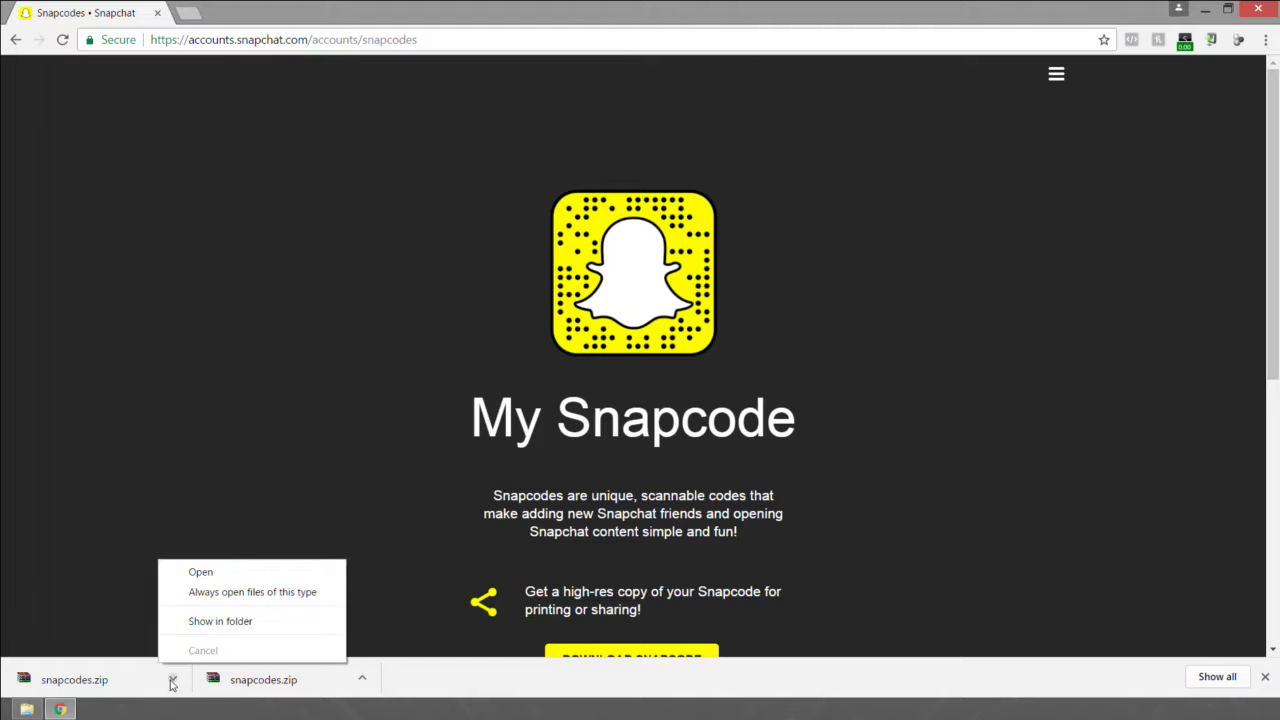
click(213, 621)
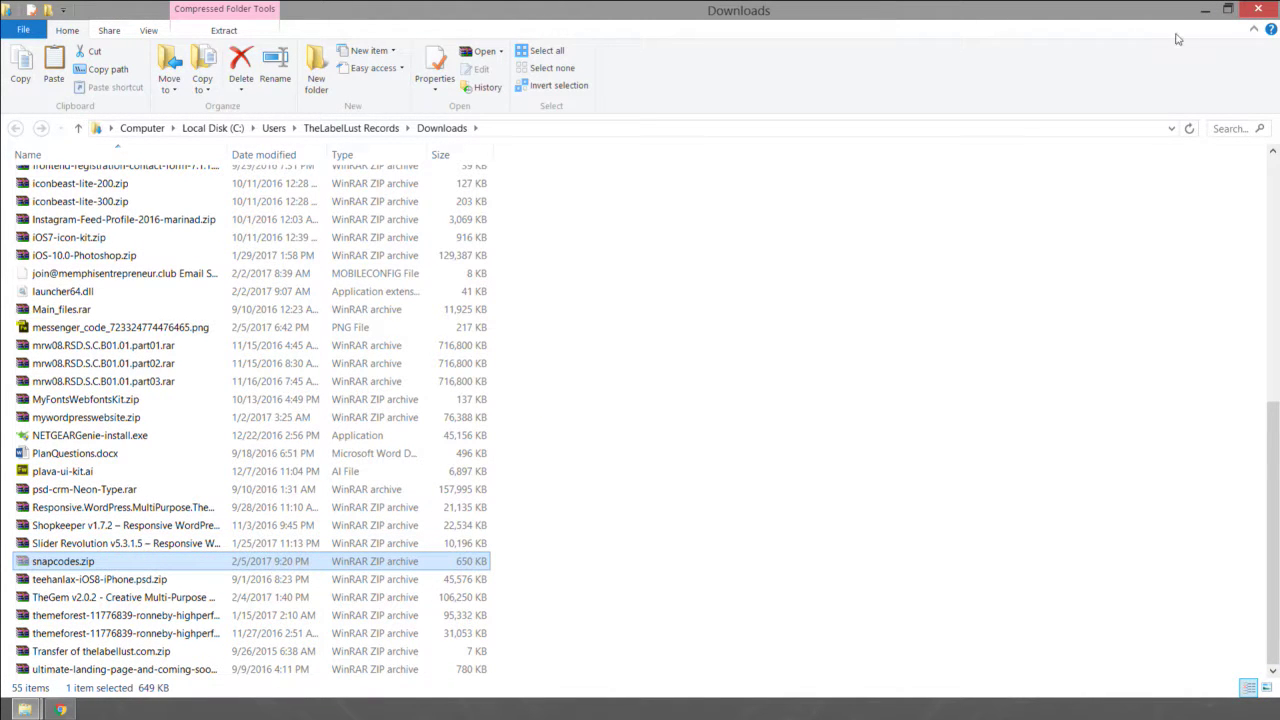
click(1205, 10)
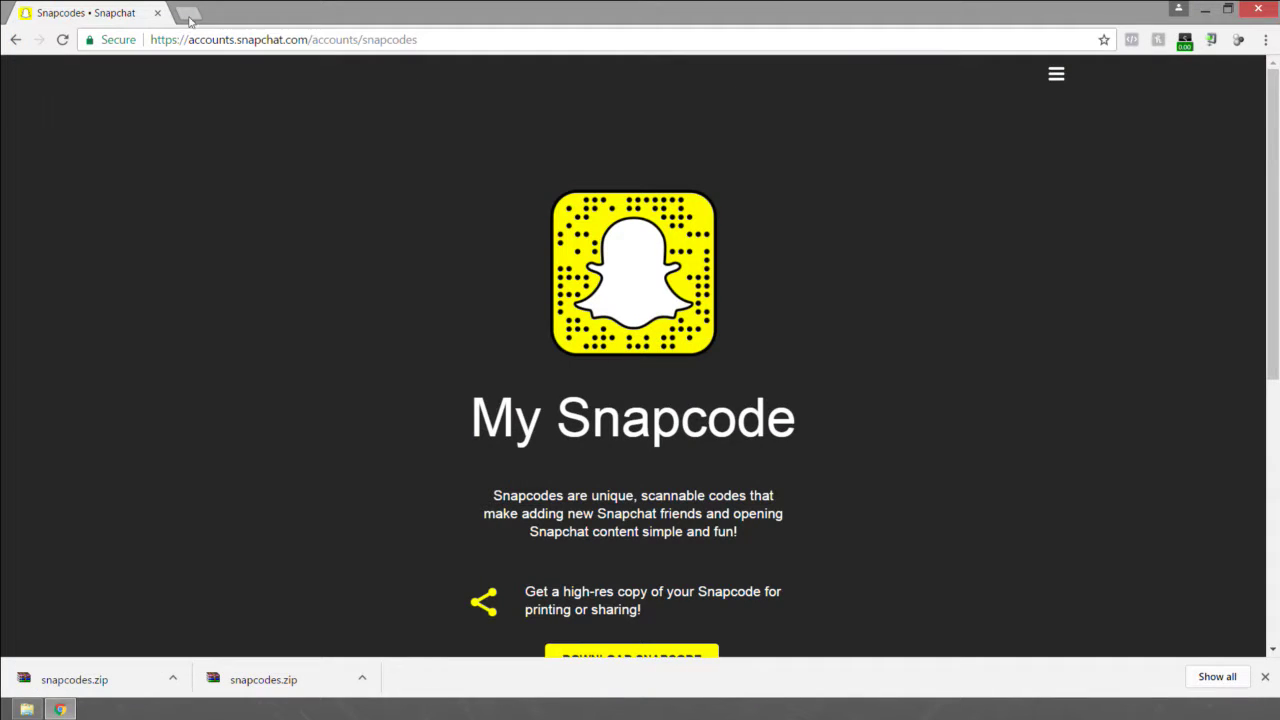
Step: In the second account folder, paste snapcodes.zip, Extract Here, then delete the zip
click(27, 709)
click(78, 198)
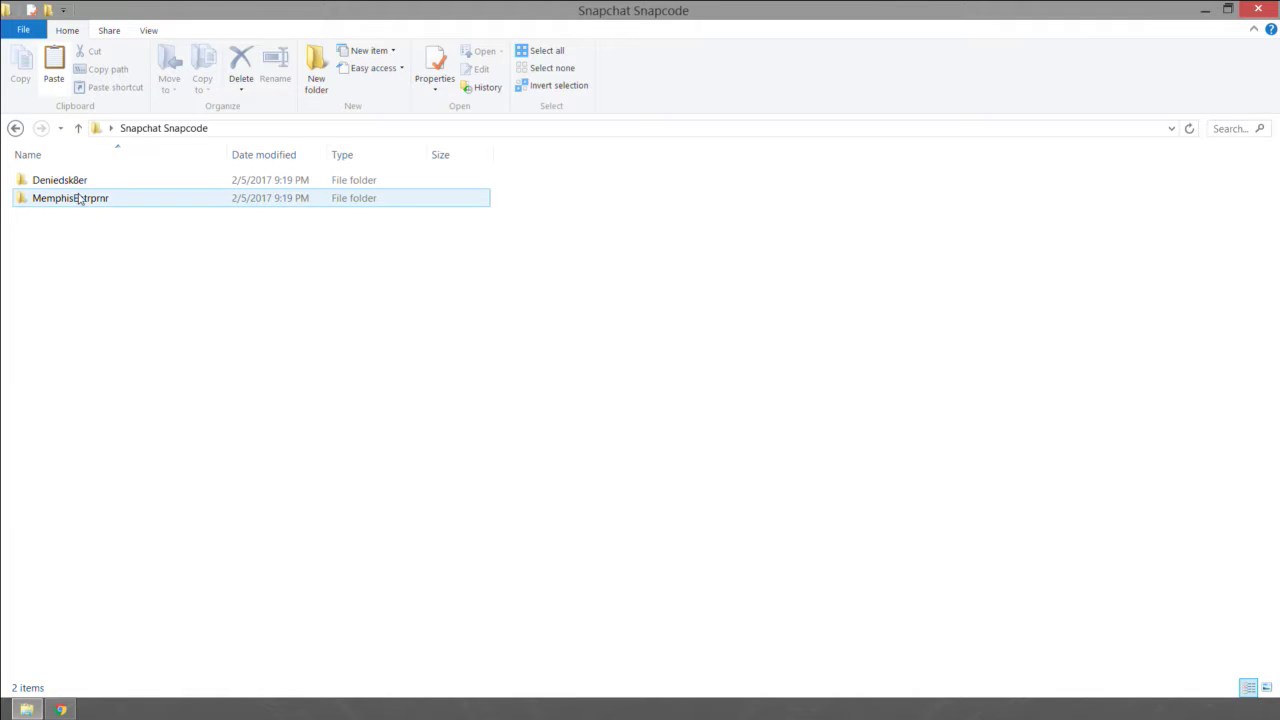
double_click(76, 200)
key(ctrl+v)
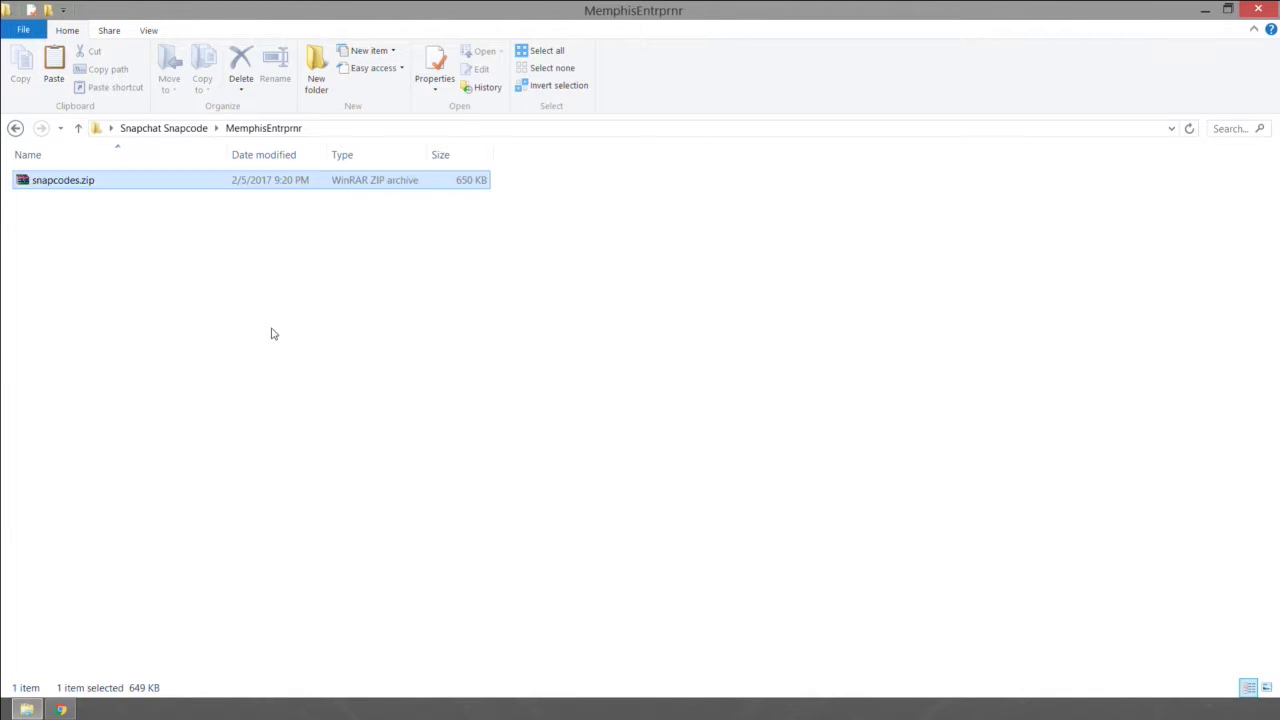
right_click(56, 186)
click(100, 222)
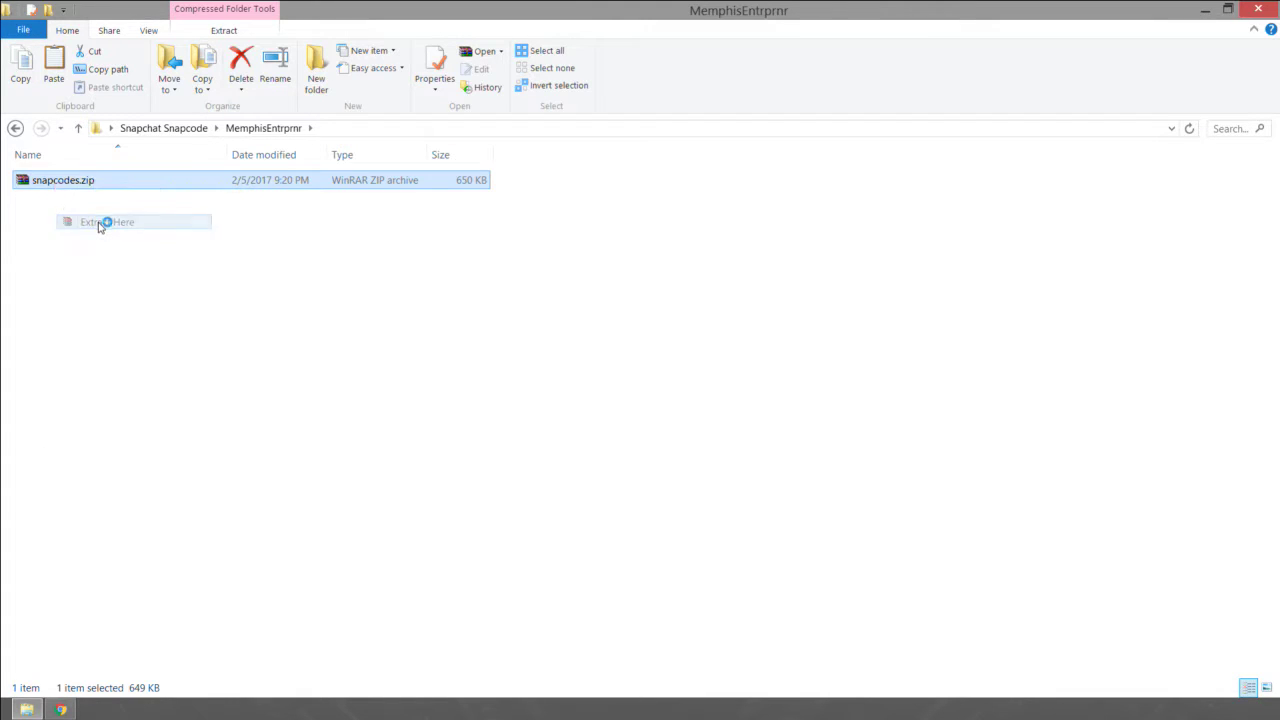
click(45, 279)
click(58, 234)
key(Delete)
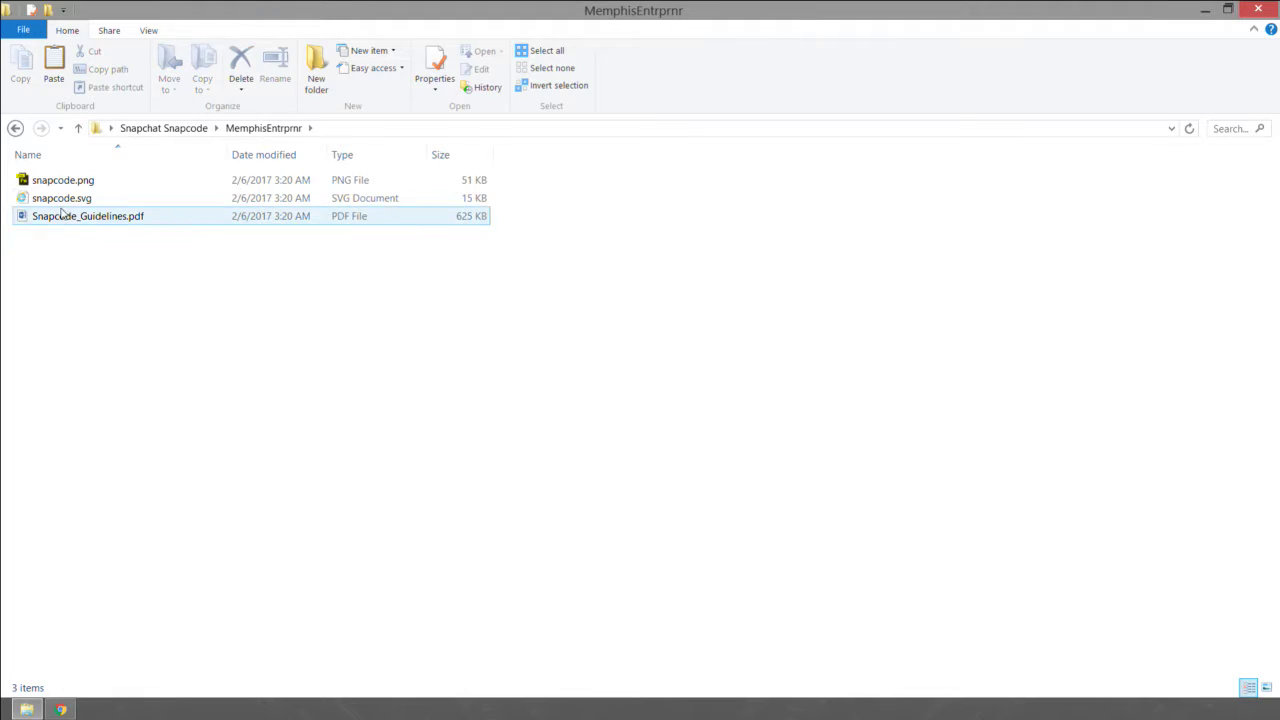
Step: In the first account folder, Extract Here snapcodes.zip, delete it, and review the extracted files
click(15, 128)
click(56, 181)
double_click(56, 181)
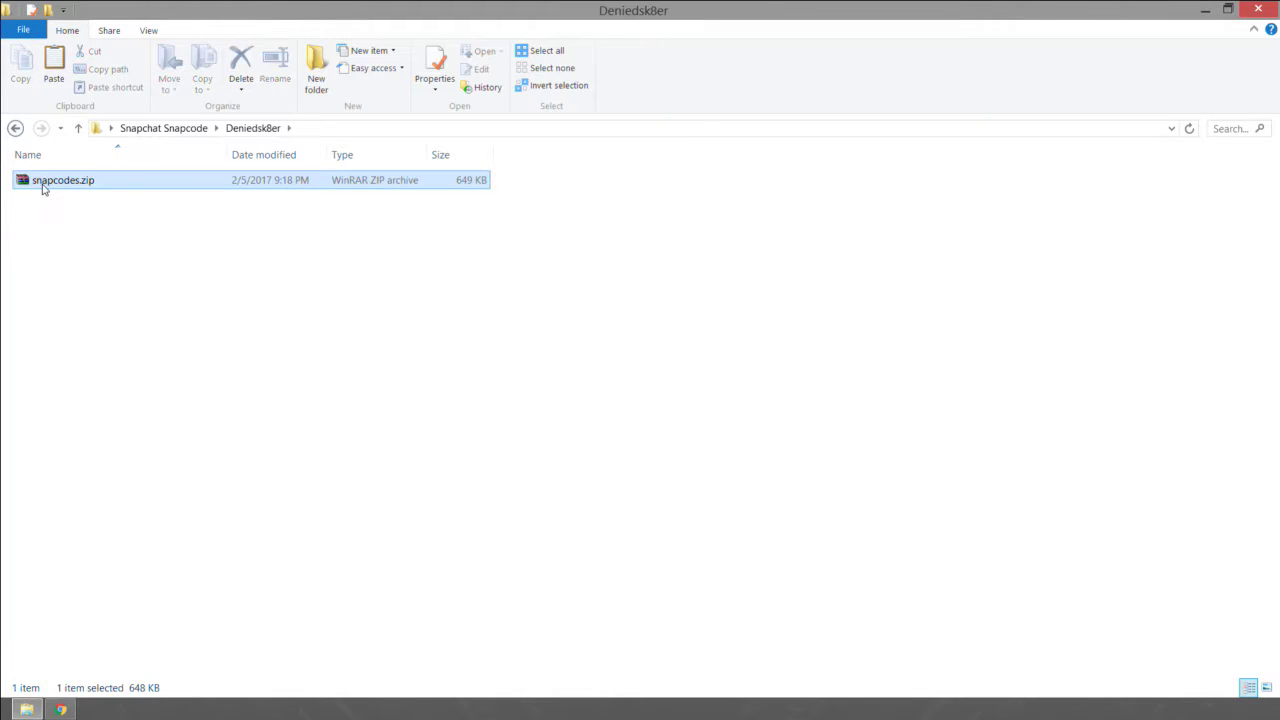
right_click(43, 186)
click(74, 226)
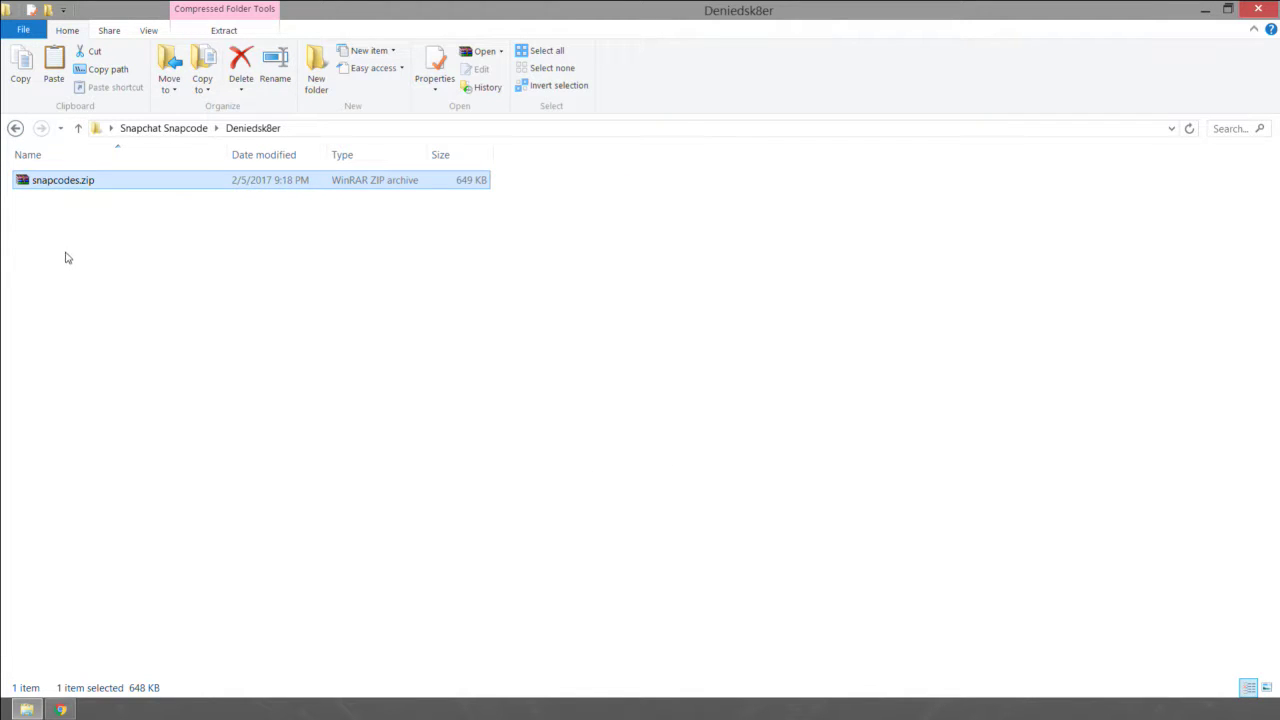
click(65, 290)
click(60, 240)
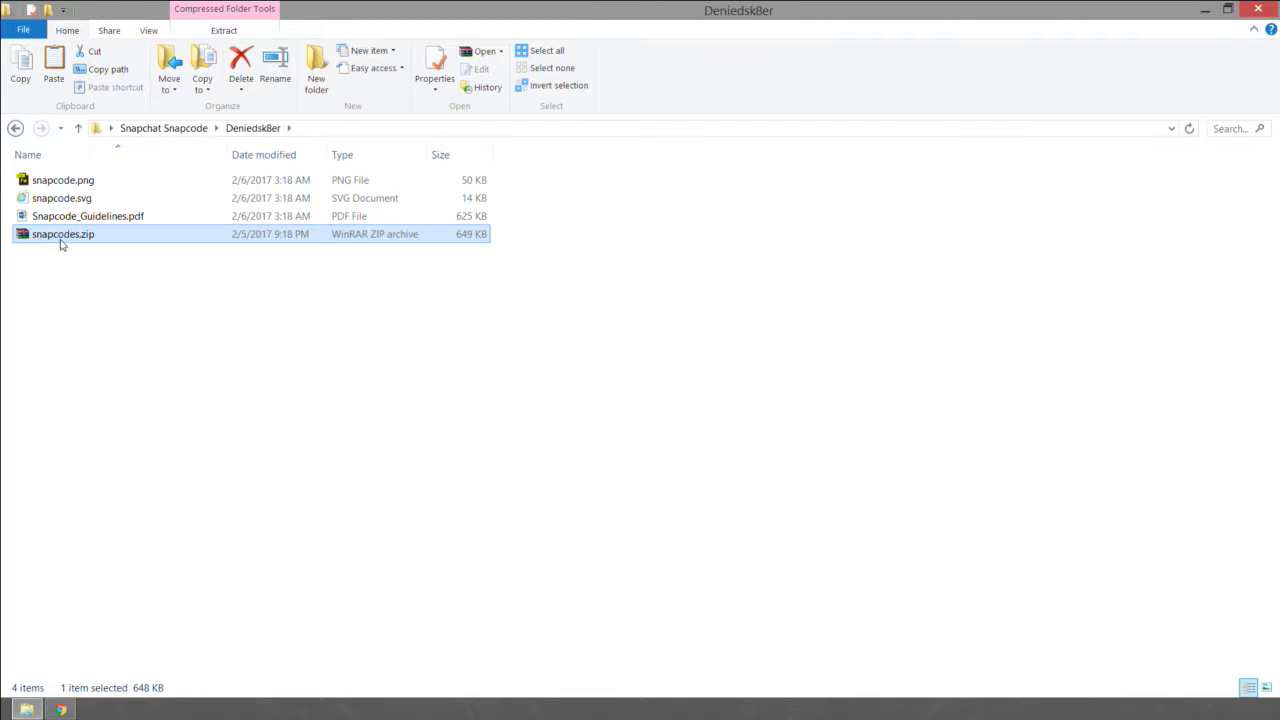
key(Delete)
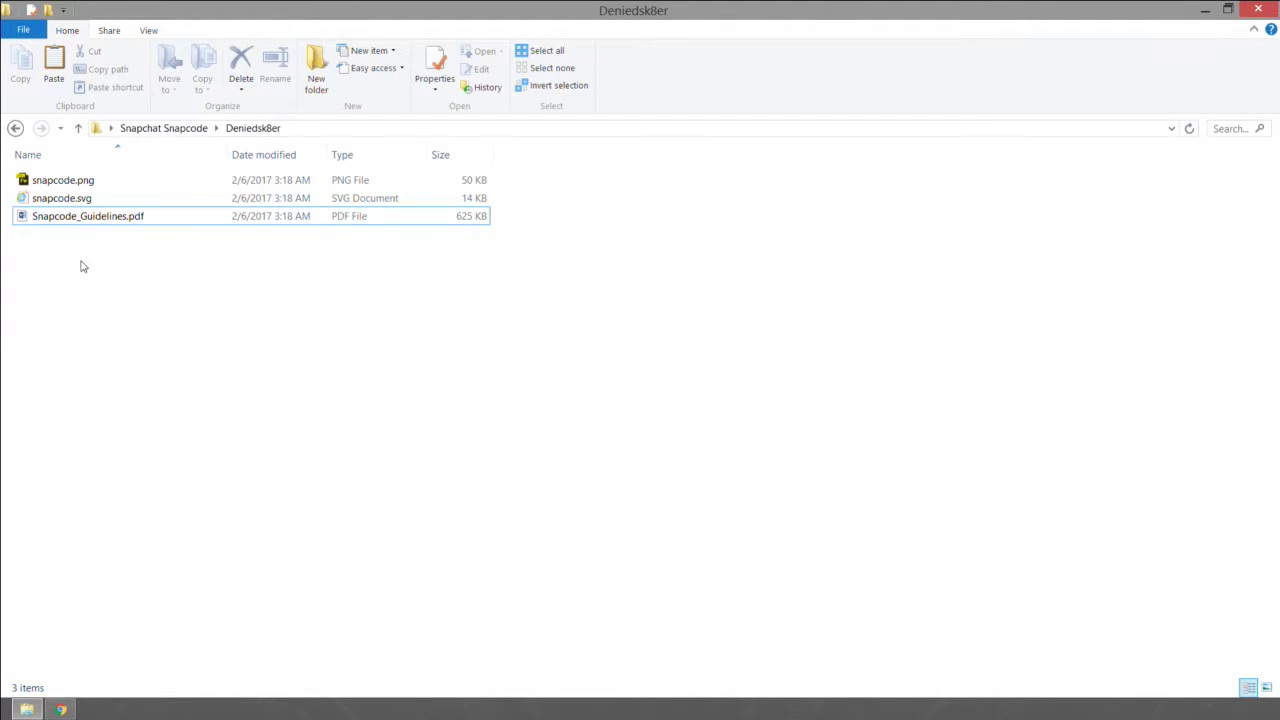
click(78, 219)
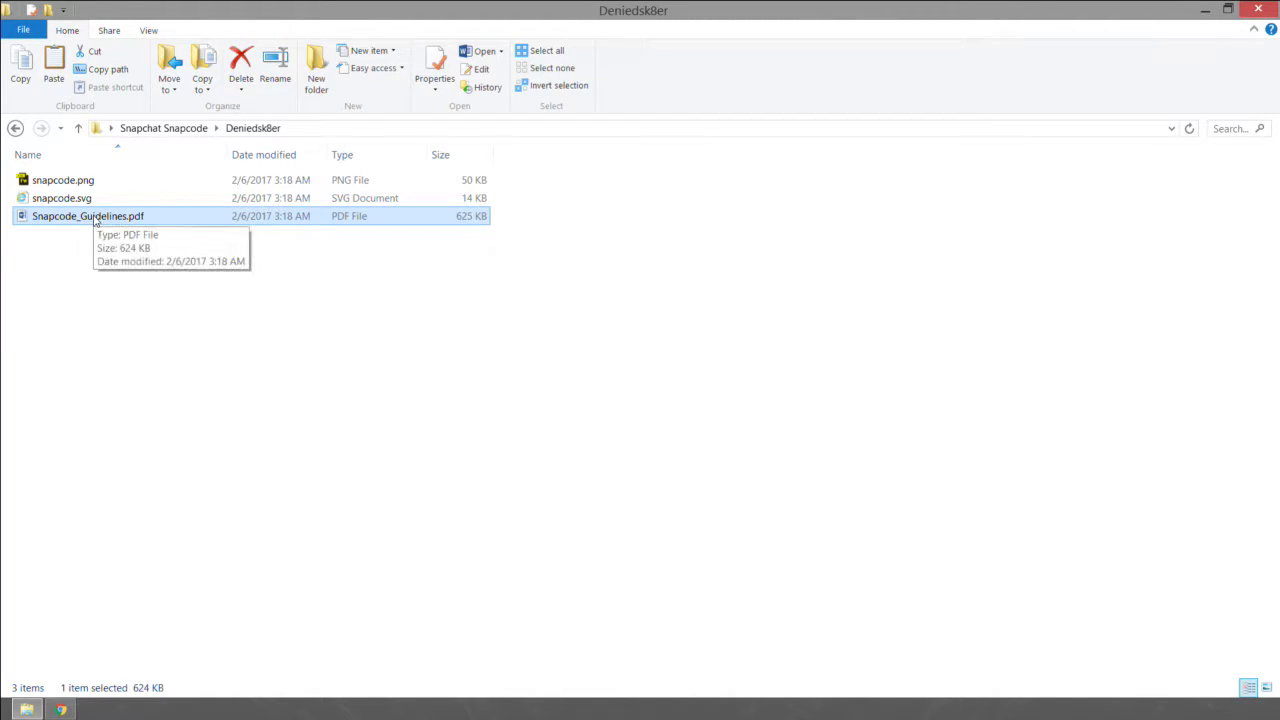
click(72, 200)
click(64, 184)
click(62, 198)
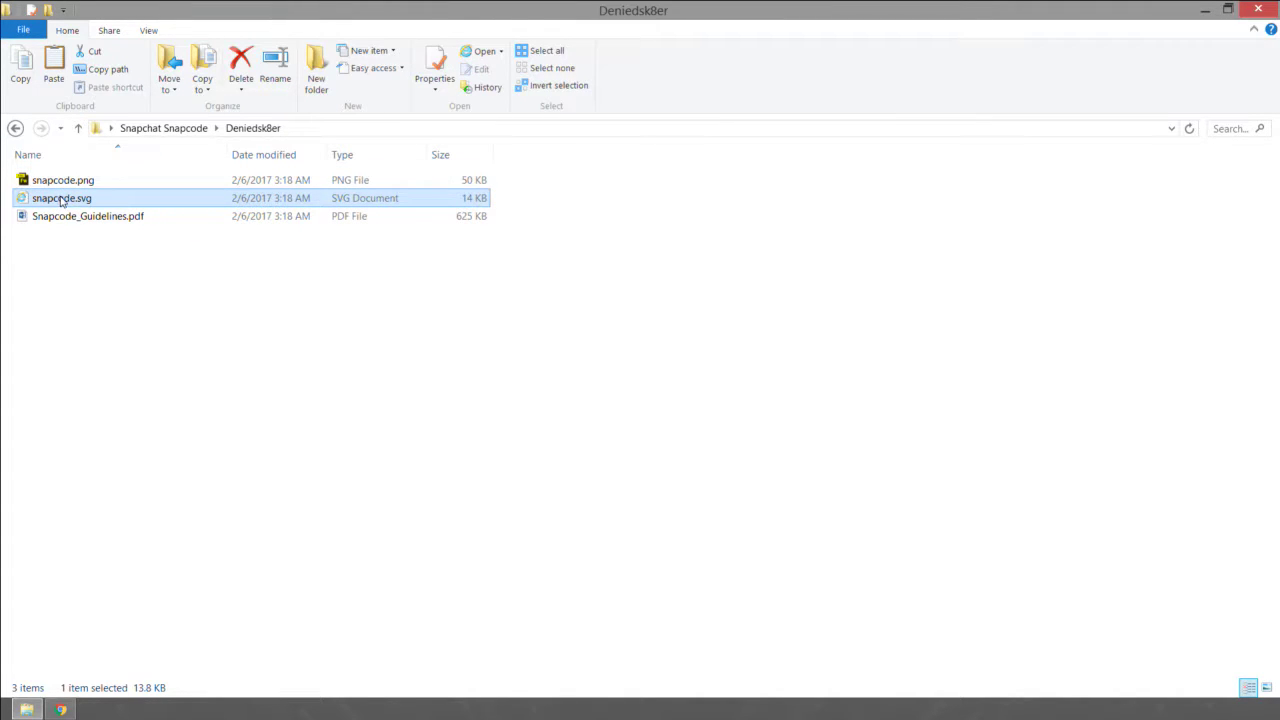
Step: Open snapcode.svg with Illustrator CS6 and check its Layer 1 paths before saving
right_click(60, 204)
mouse_move(140, 388)
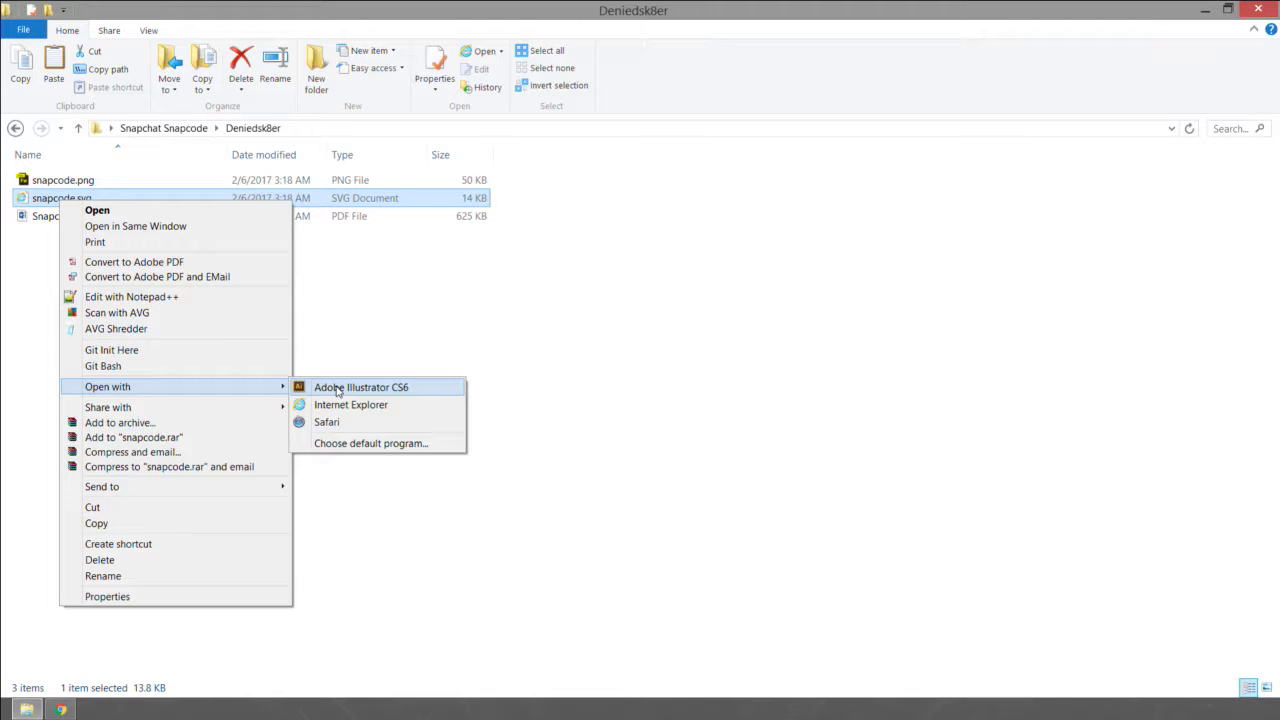
click(336, 389)
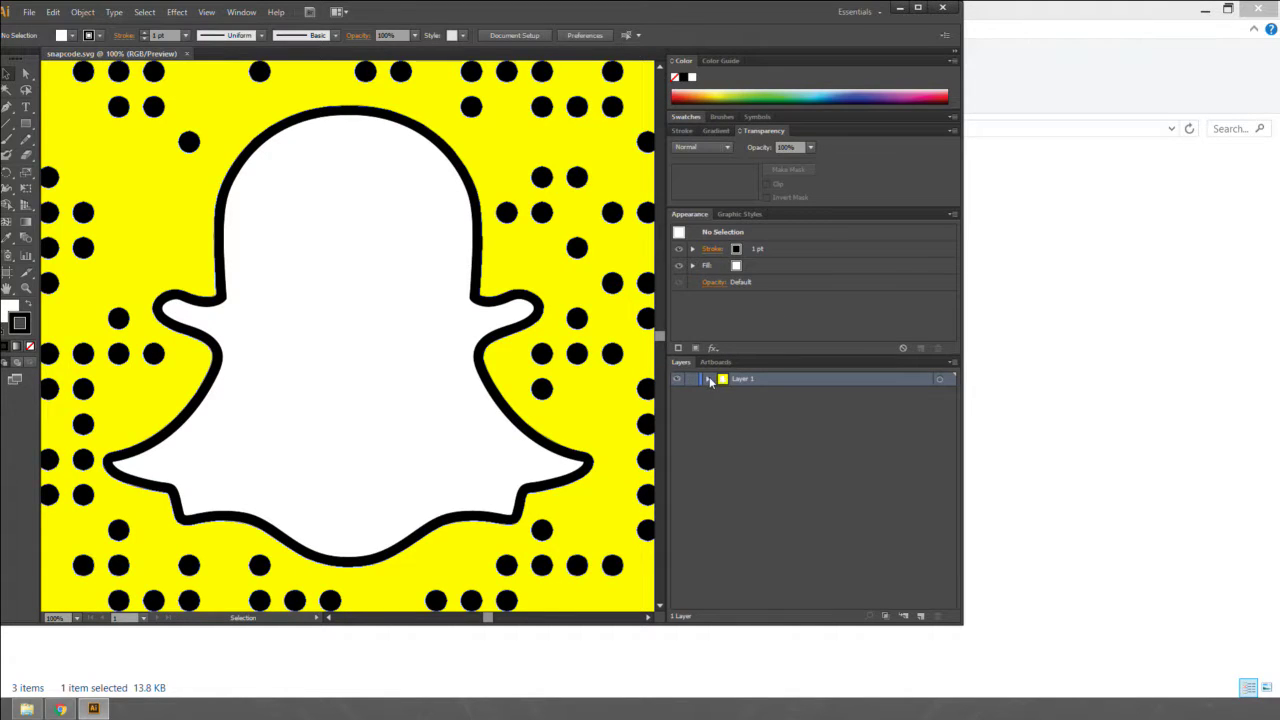
click(708, 380)
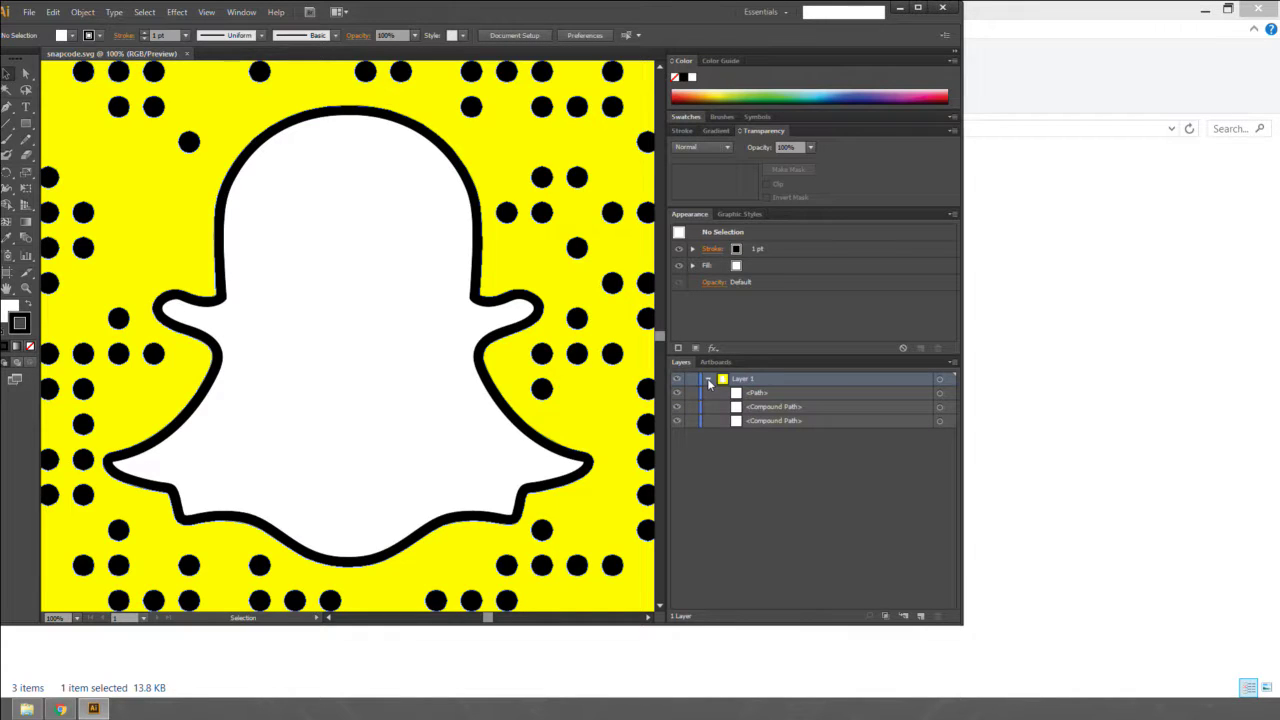
click(708, 380)
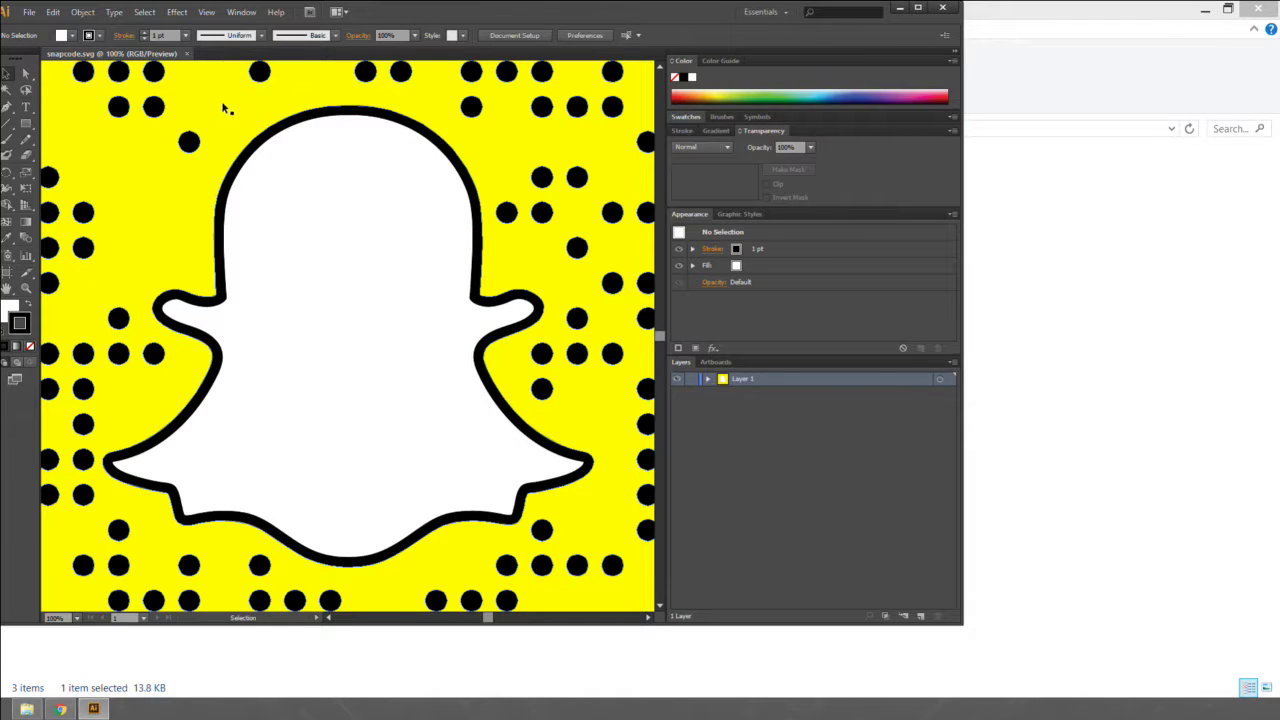
drag(237, 22, 410, 37)
click(212, 26)
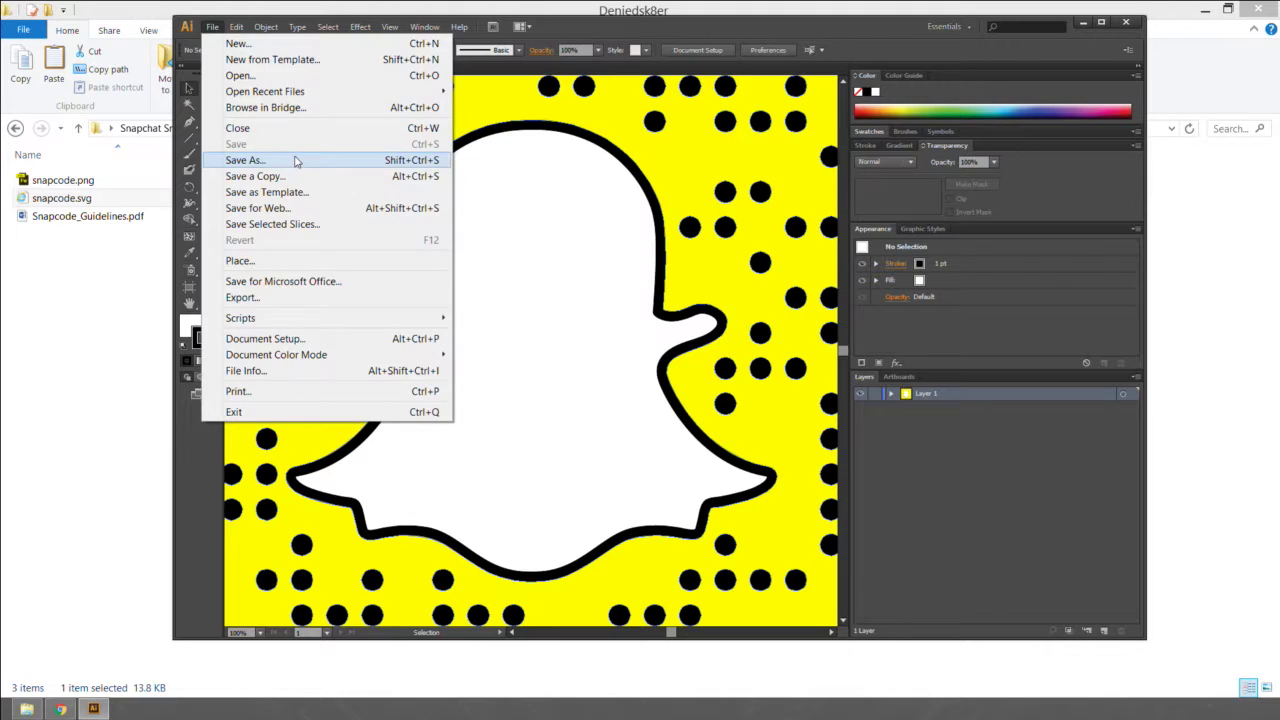
Step: Save the Deniedsk8er snapcode as snapcode.ai in Adobe Illustrator format with default options
click(286, 162)
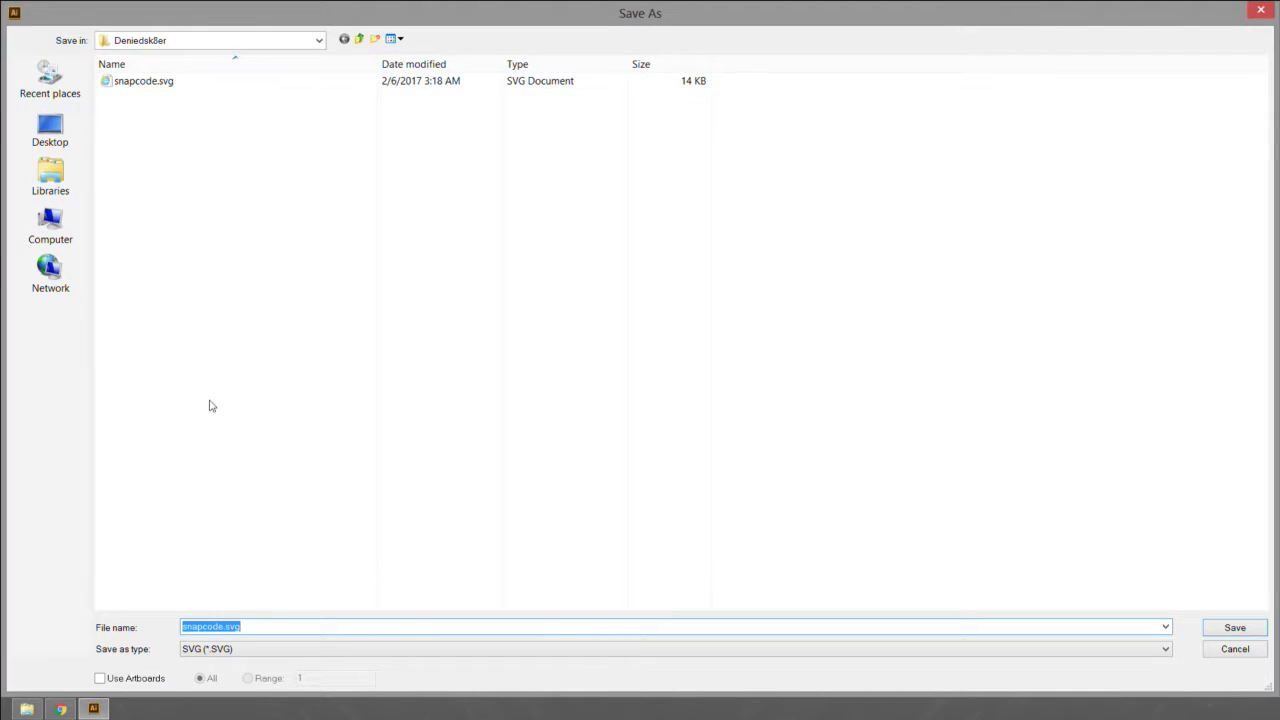
click(227, 651)
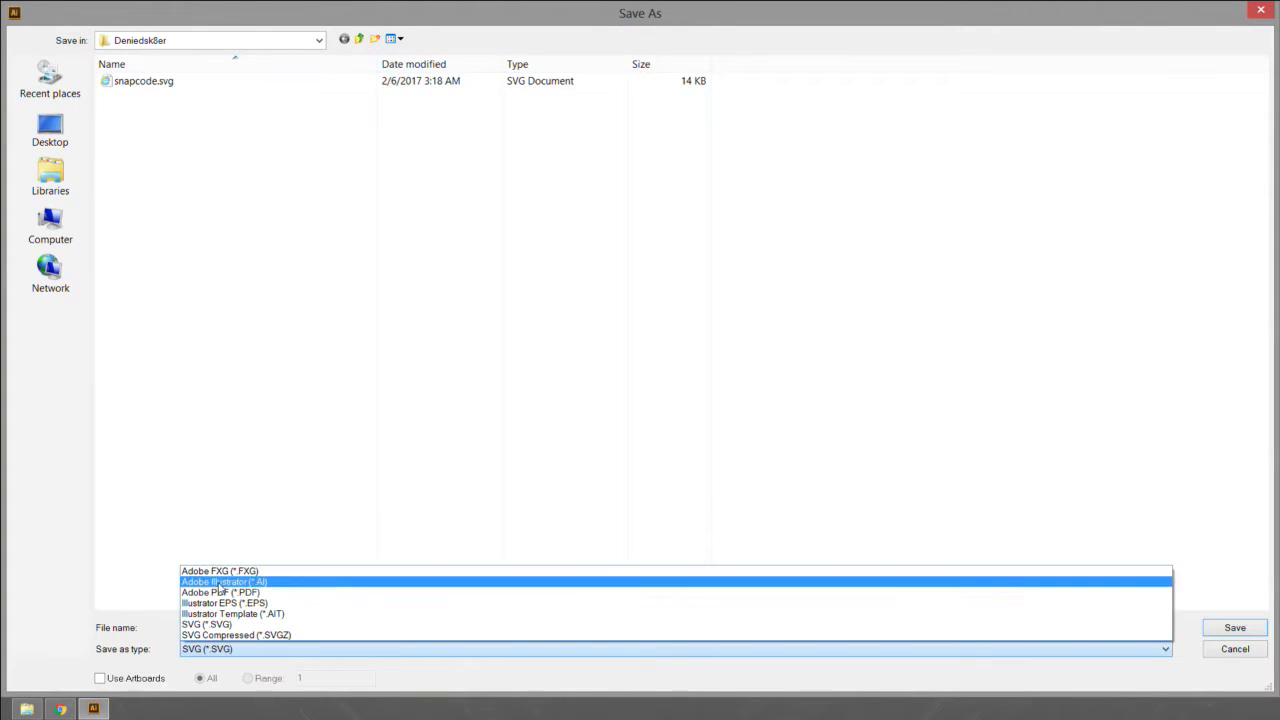
click(224, 582)
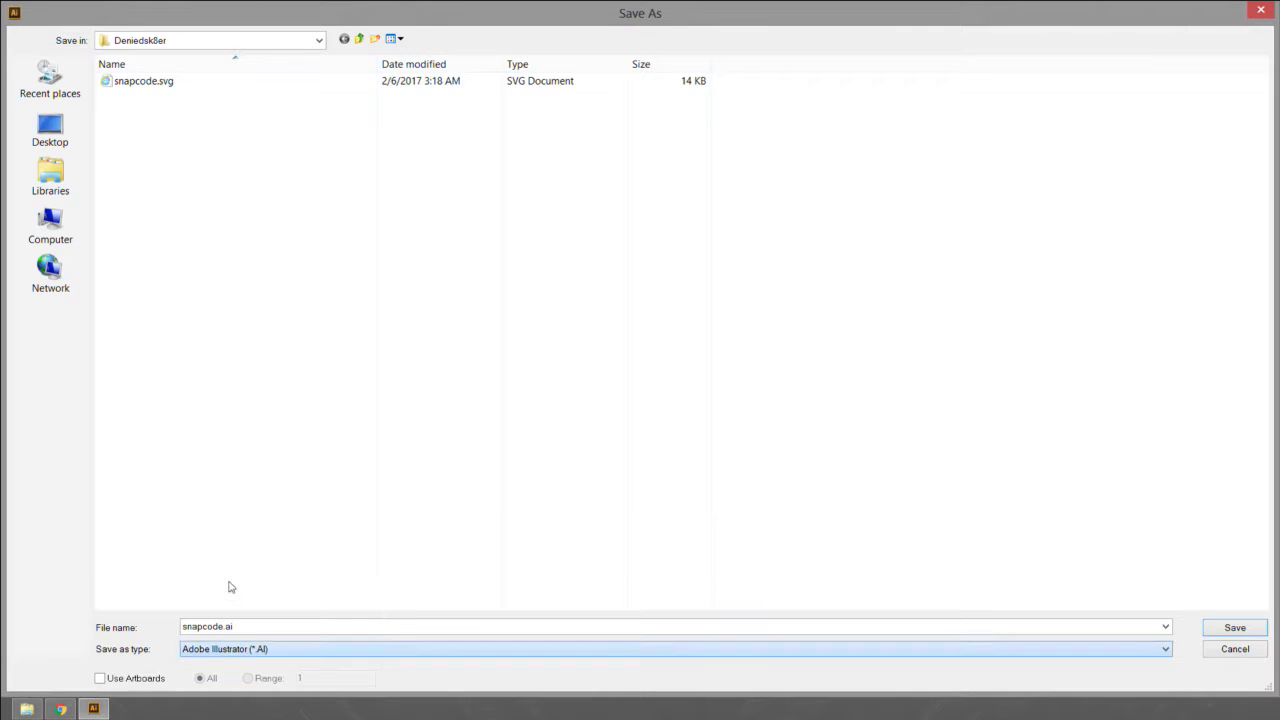
click(1232, 628)
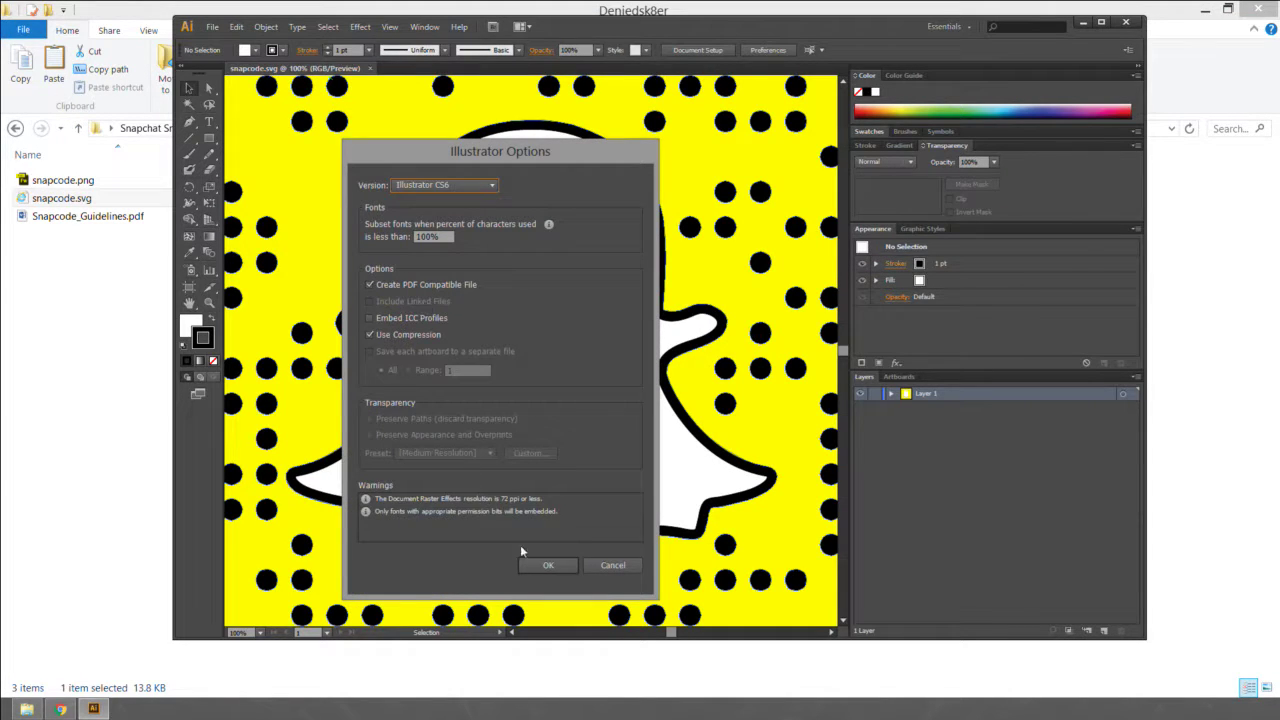
click(545, 564)
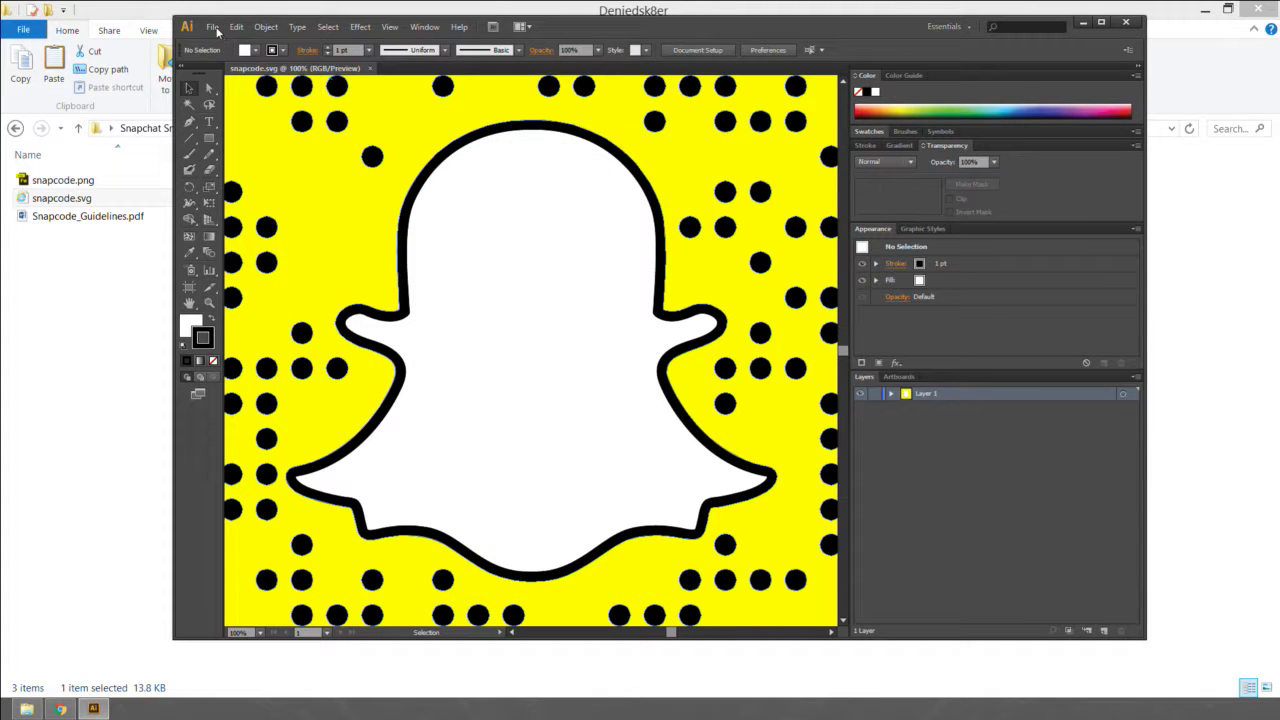
Step: Save another copy as snapcode.eps in Illustrator EPS format, accepting the EPS options
click(212, 27)
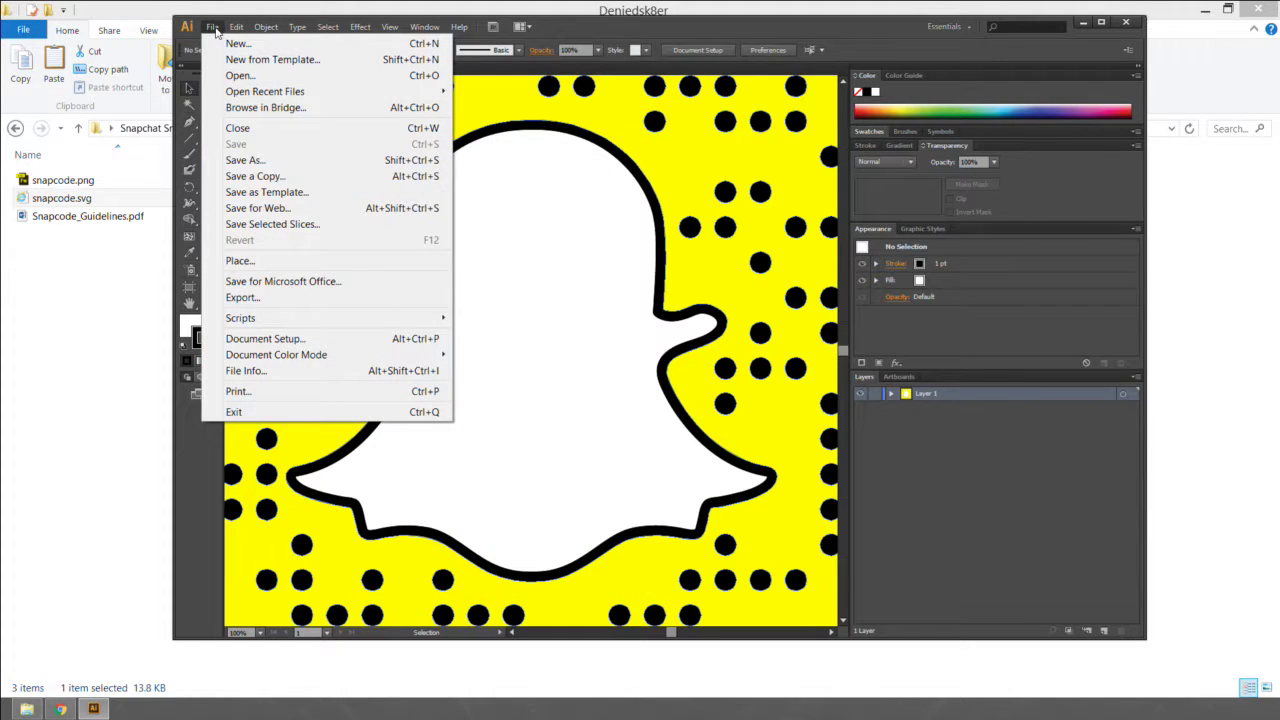
click(260, 160)
click(334, 649)
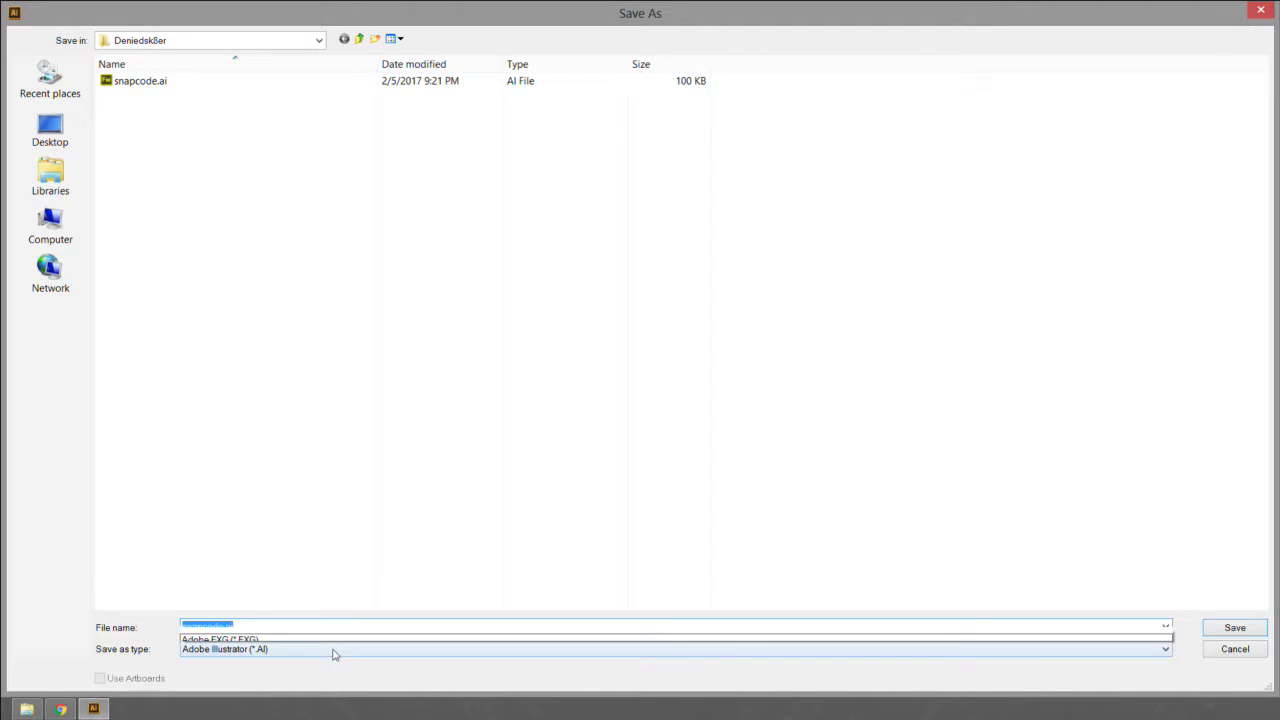
click(265, 603)
click(1232, 628)
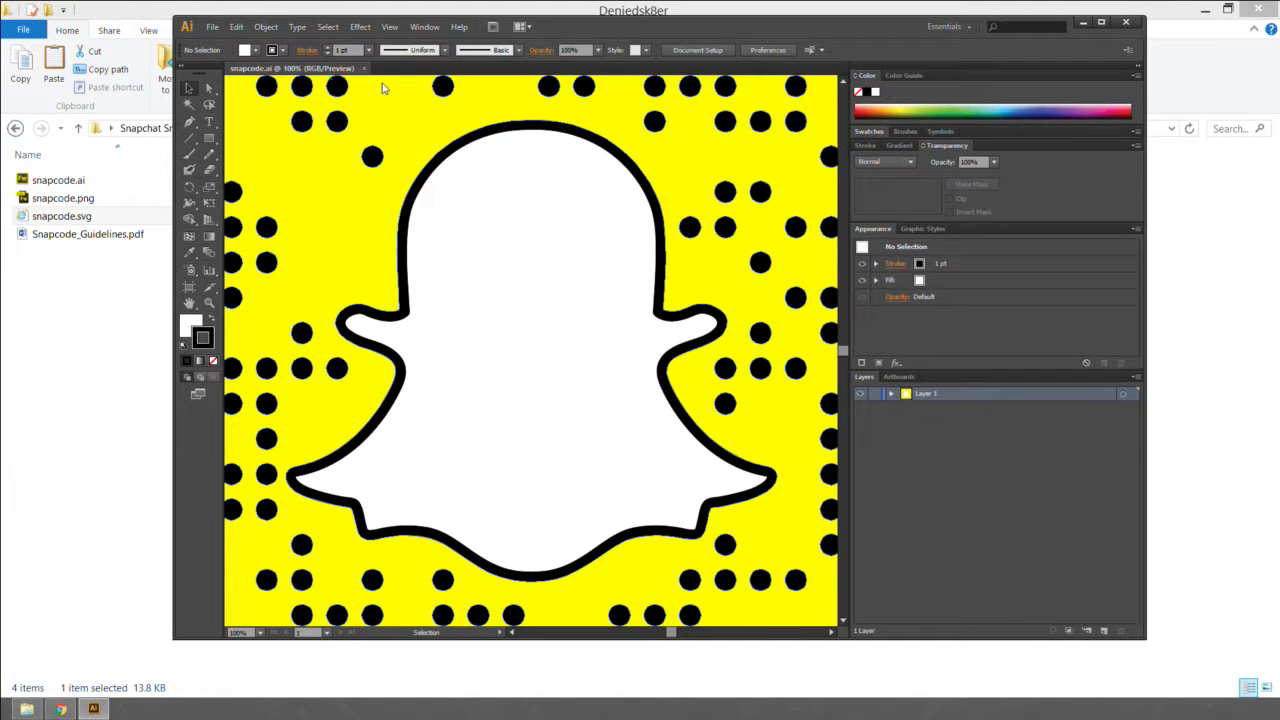
click(574, 537)
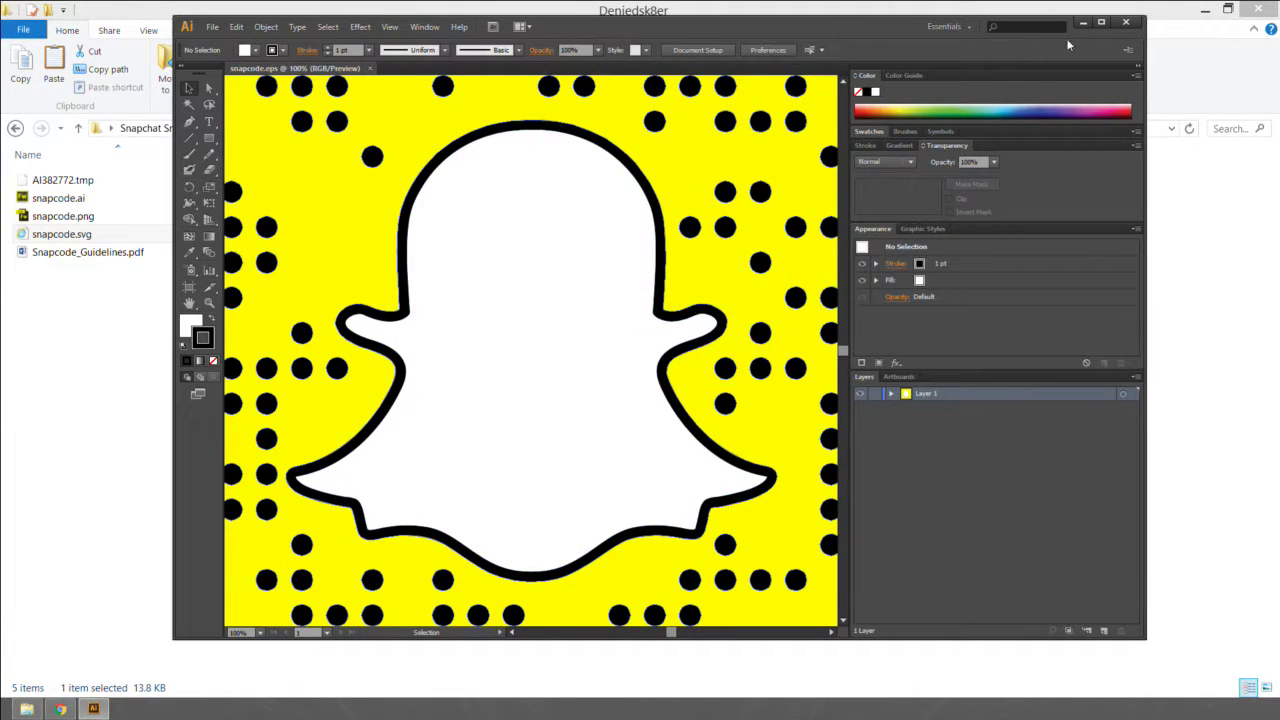
Step: Open the MemphisEntrprnr folder's snapcode.svg with Adobe Illustrator CS6
click(91, 320)
click(15, 128)
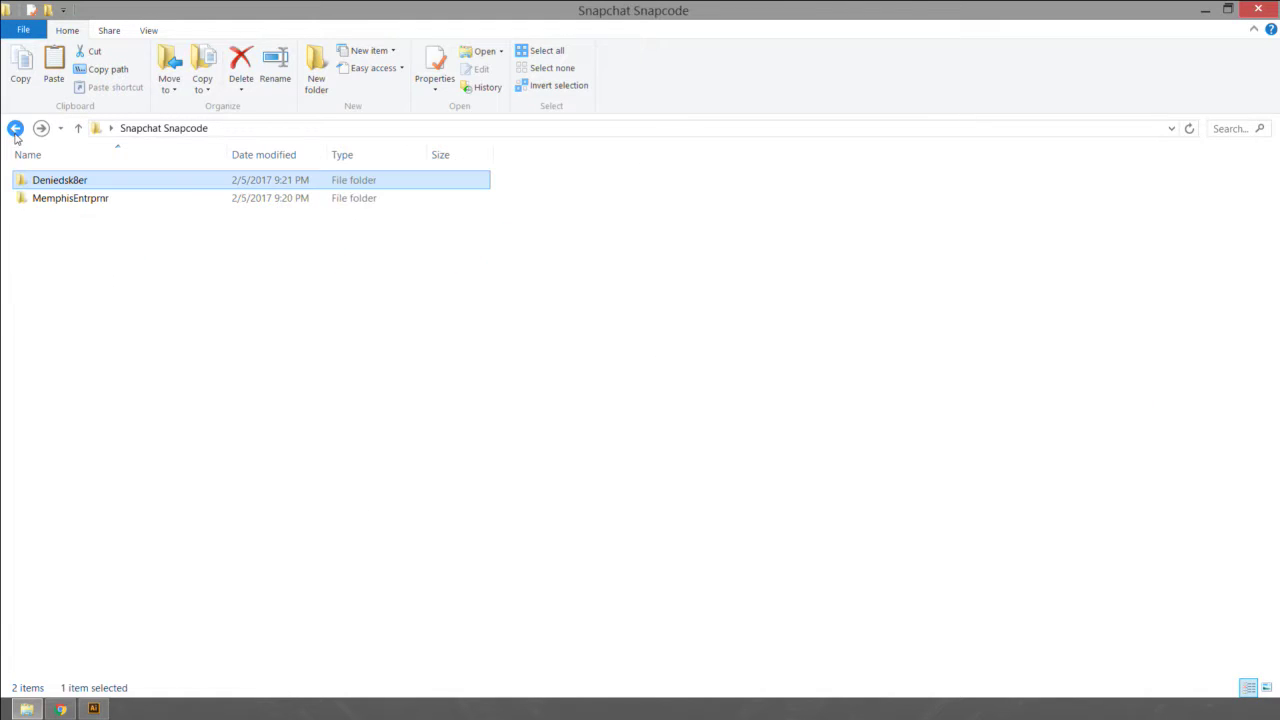
double_click(46, 190)
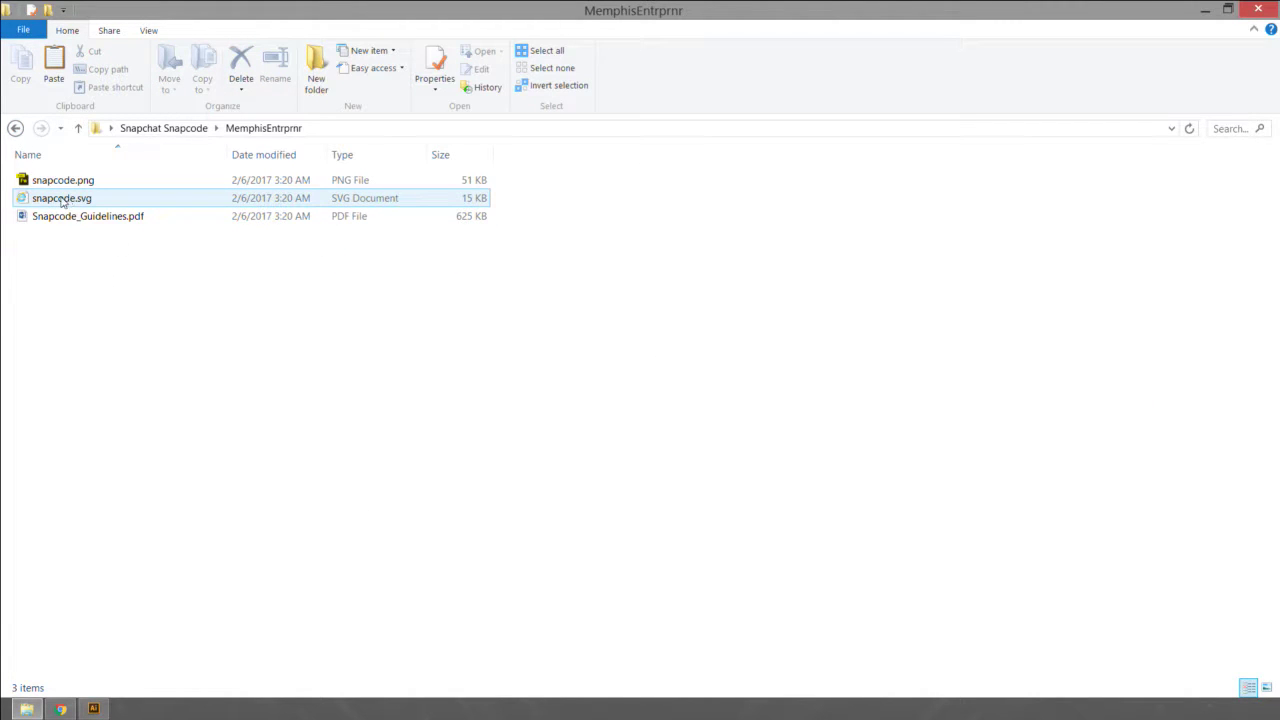
right_click(62, 200)
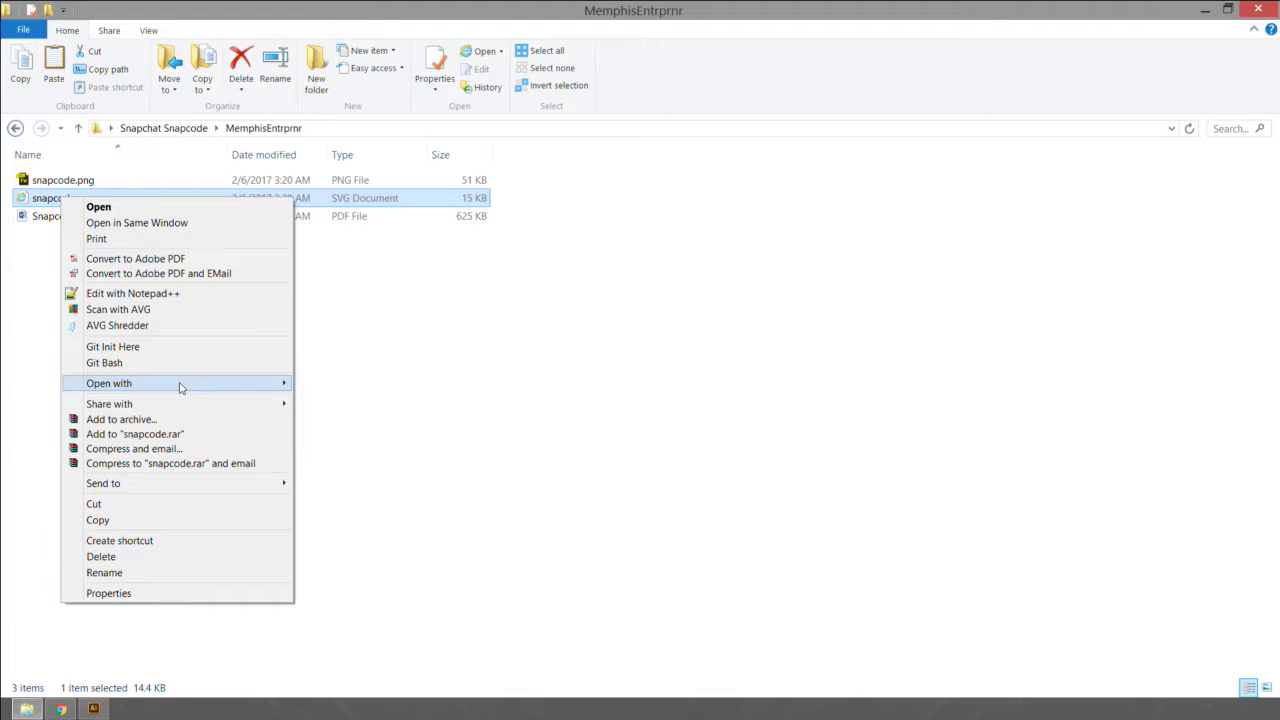
mouse_move(257, 384)
click(352, 388)
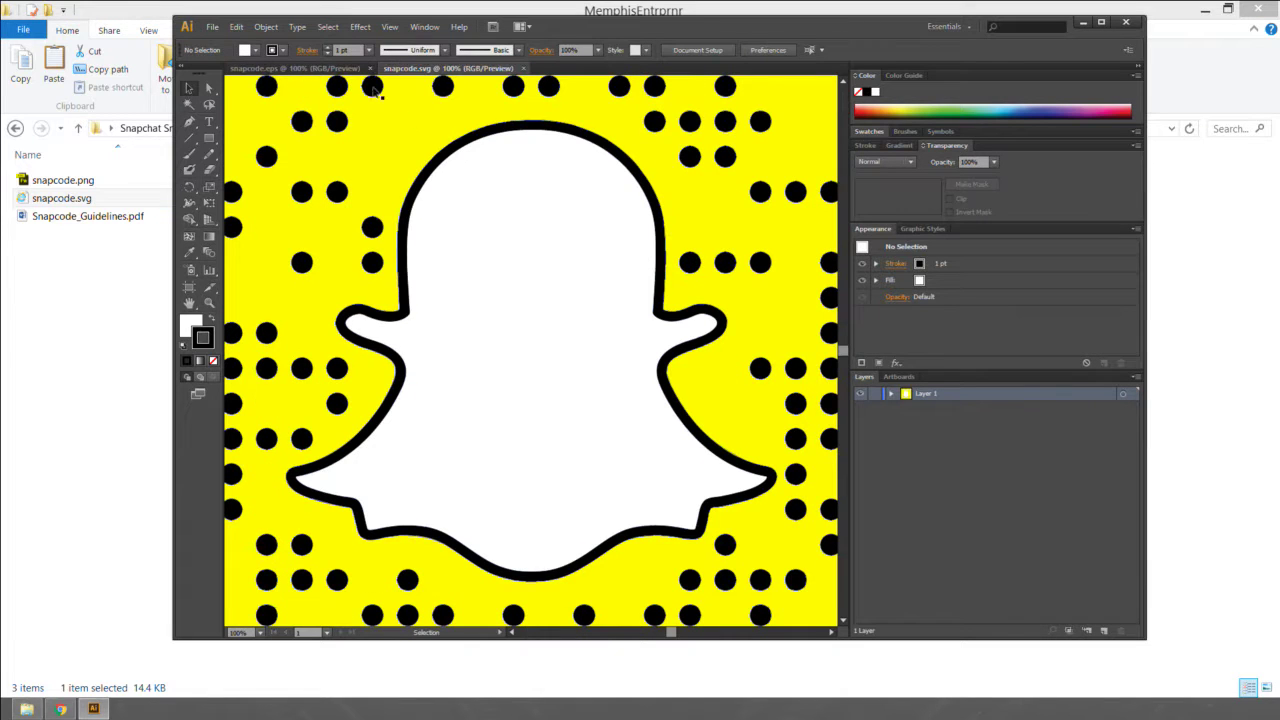
Step: Save the MemphisEntrprnr snapcode as snapcode.ai in Adobe Illustrator format
click(330, 70)
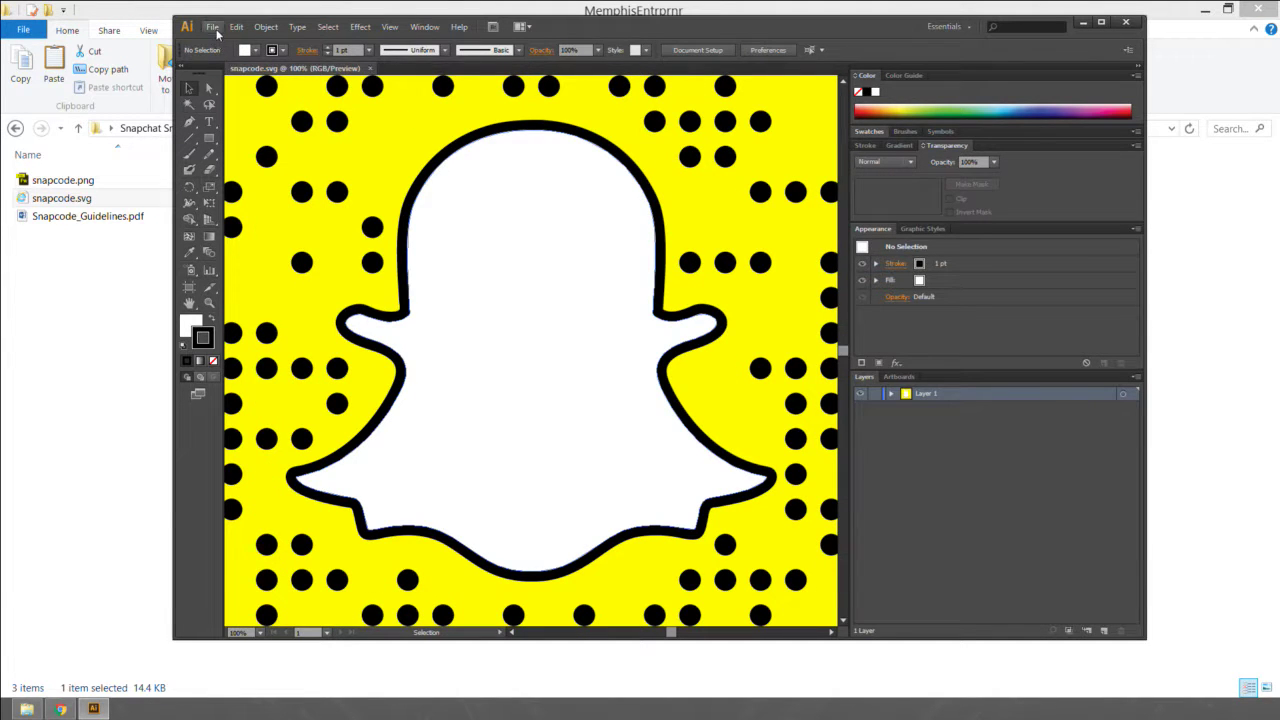
click(212, 26)
click(250, 160)
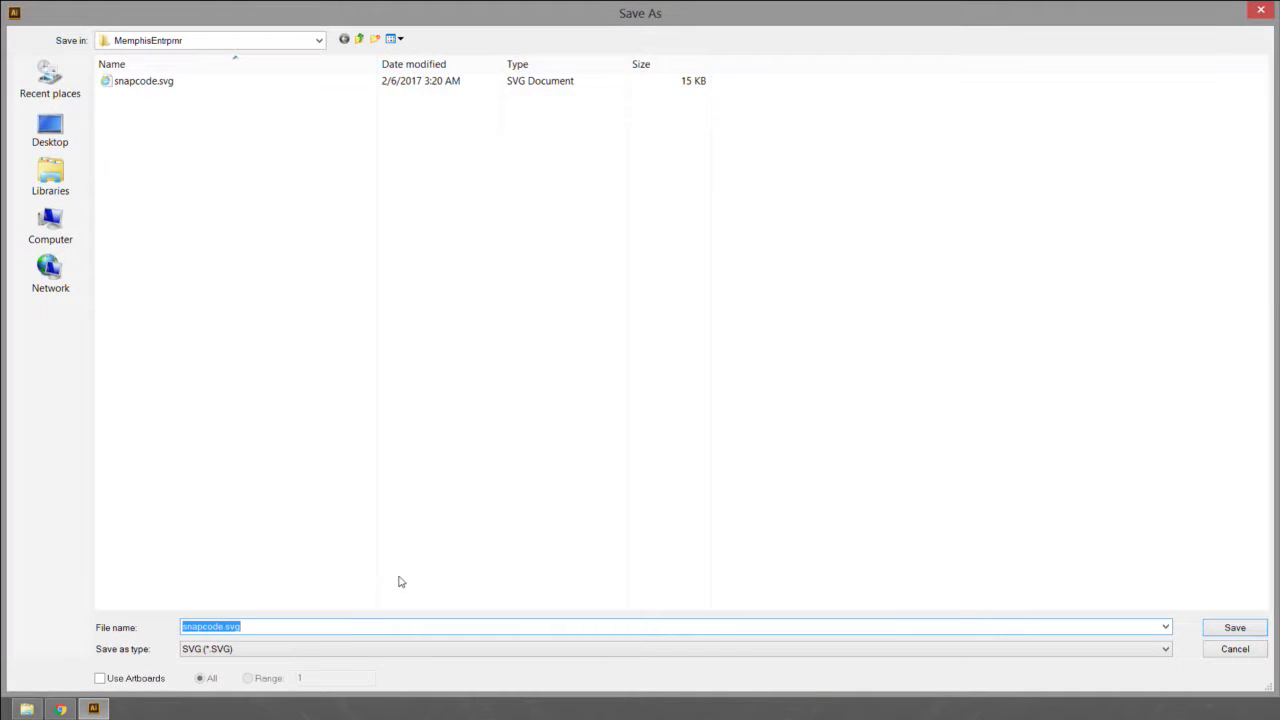
click(333, 660)
click(289, 584)
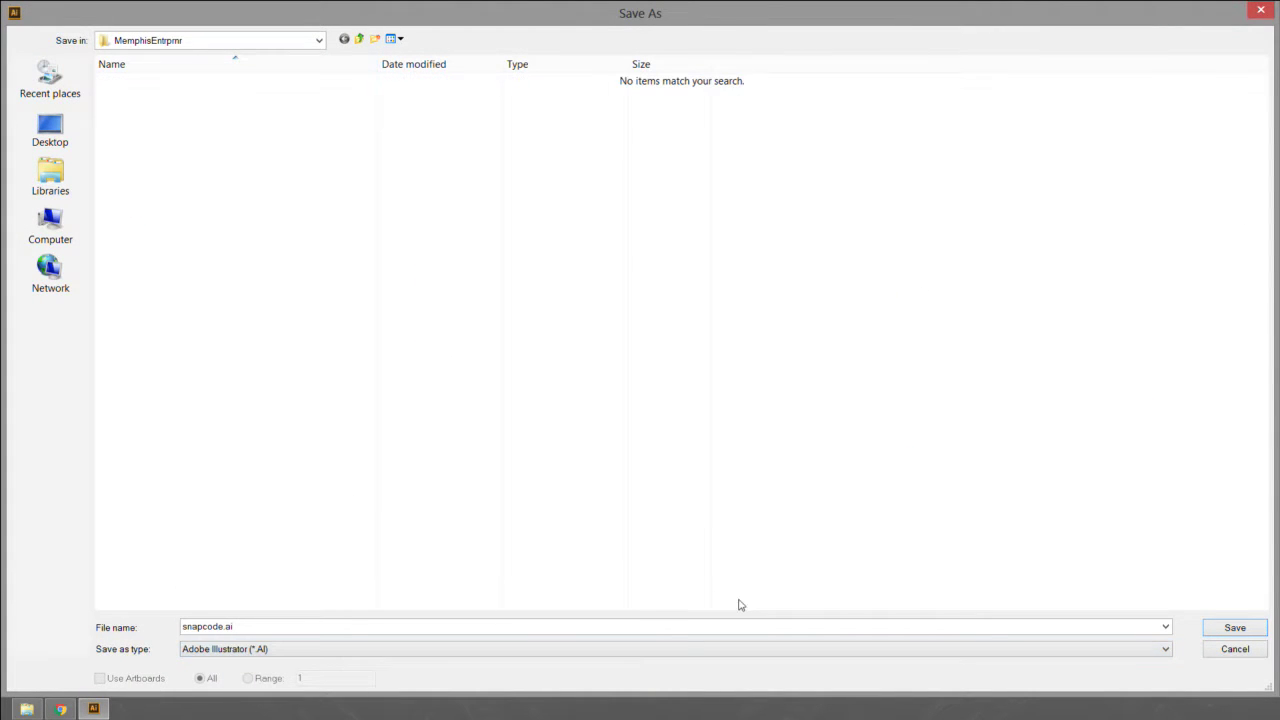
click(1232, 627)
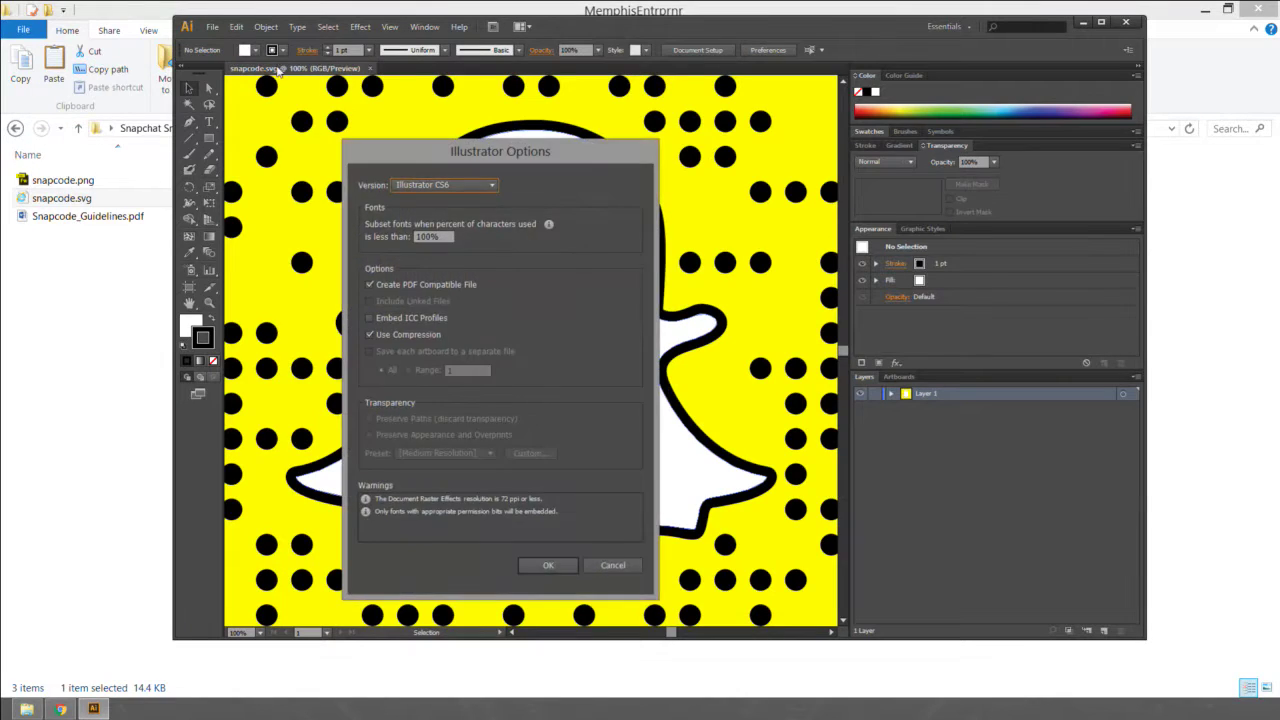
click(547, 565)
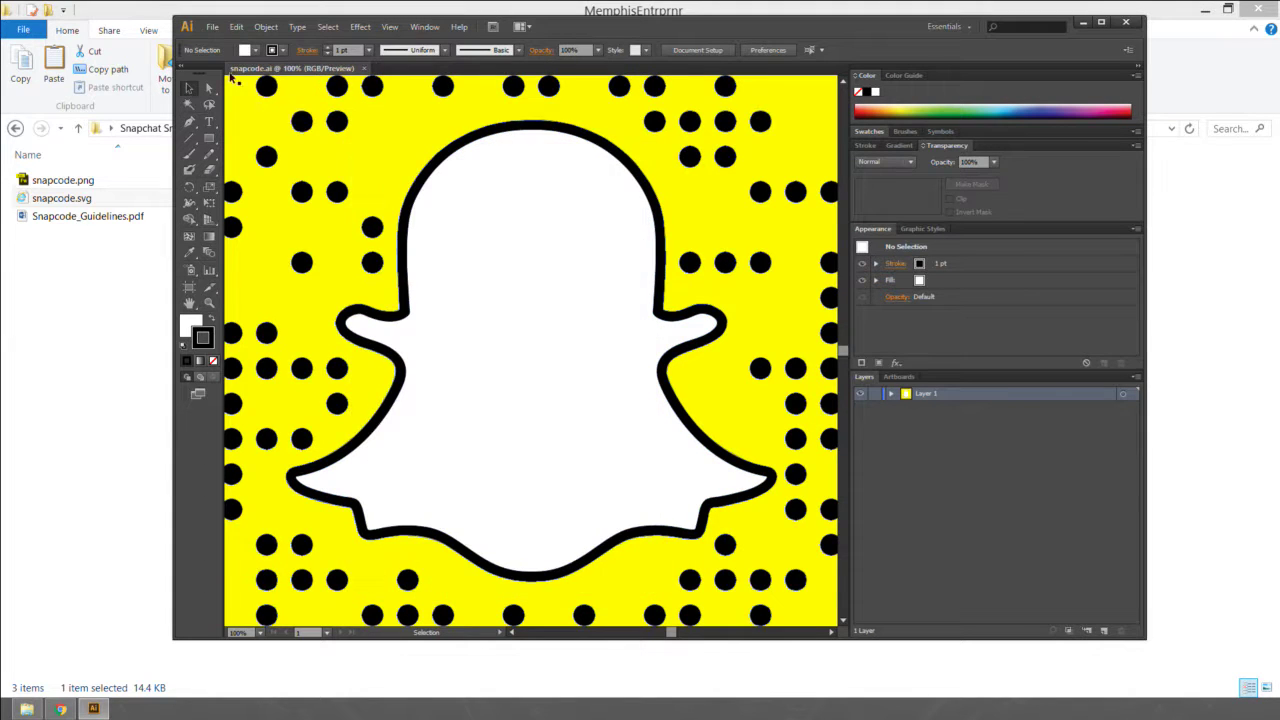
Step: Save another copy as snapcode.eps in Illustrator EPS format, then view the MemphisEntrprnr files
click(210, 27)
click(322, 158)
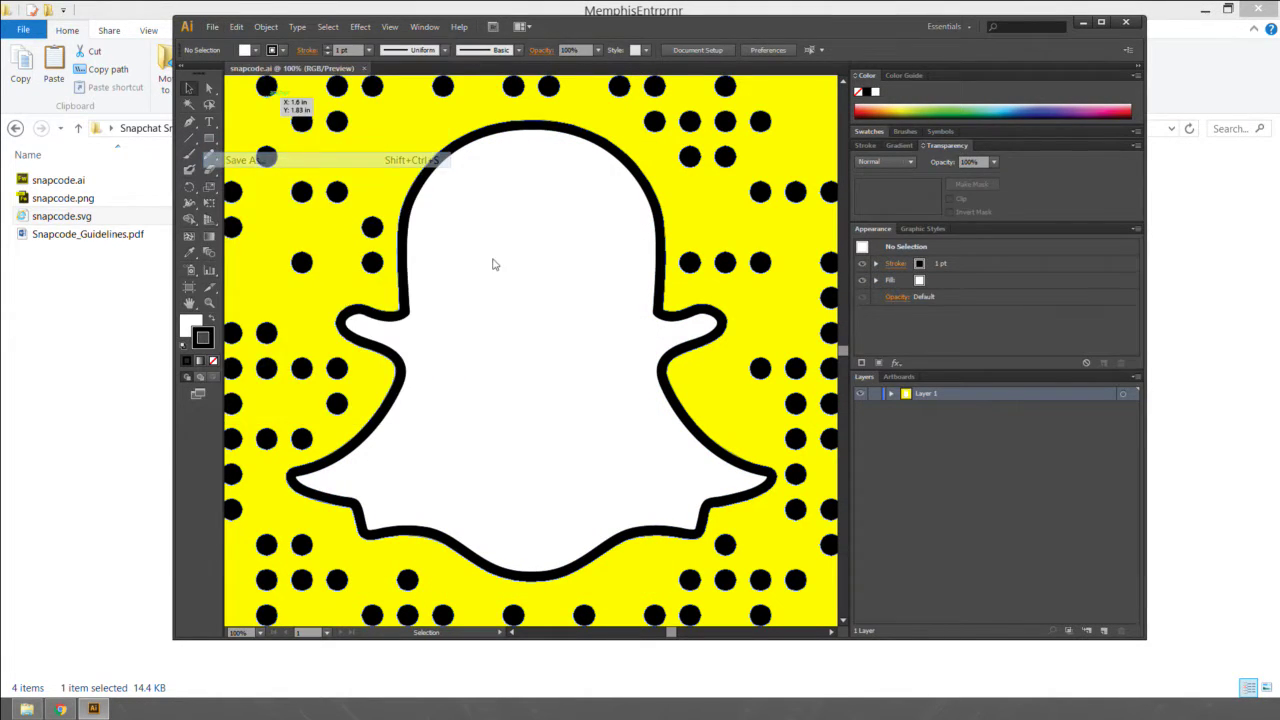
click(392, 649)
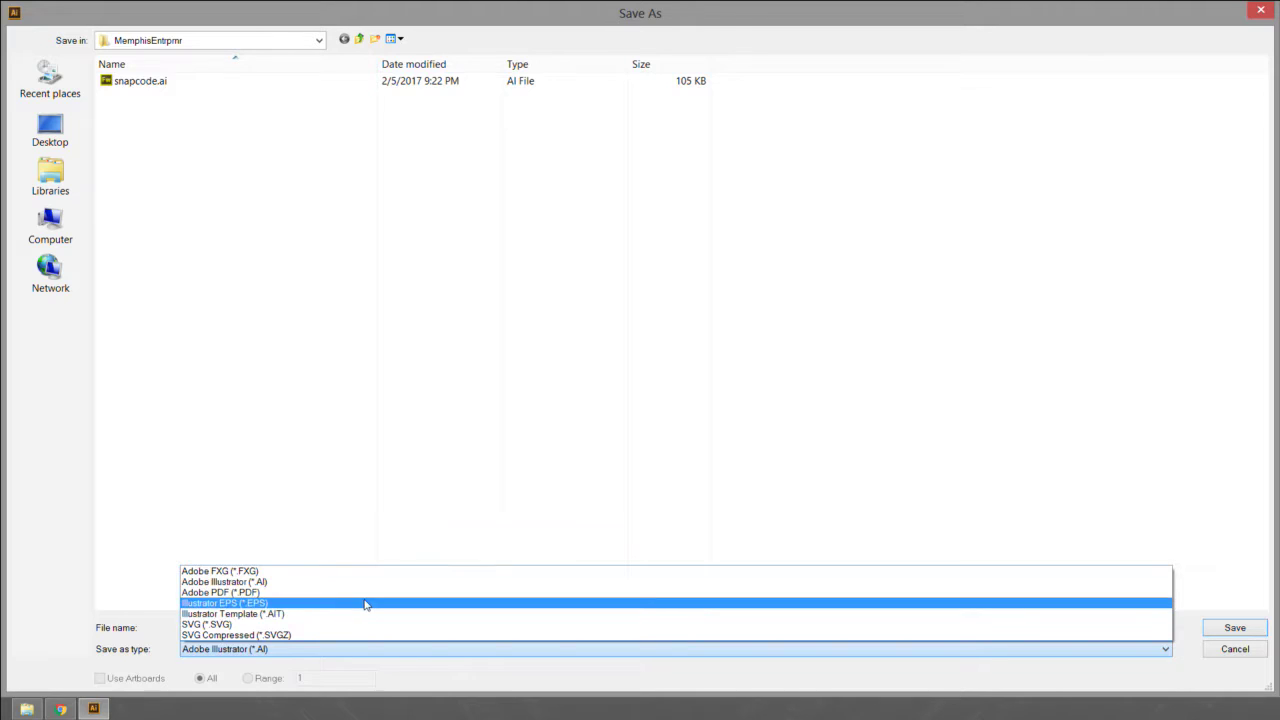
click(366, 604)
click(1260, 628)
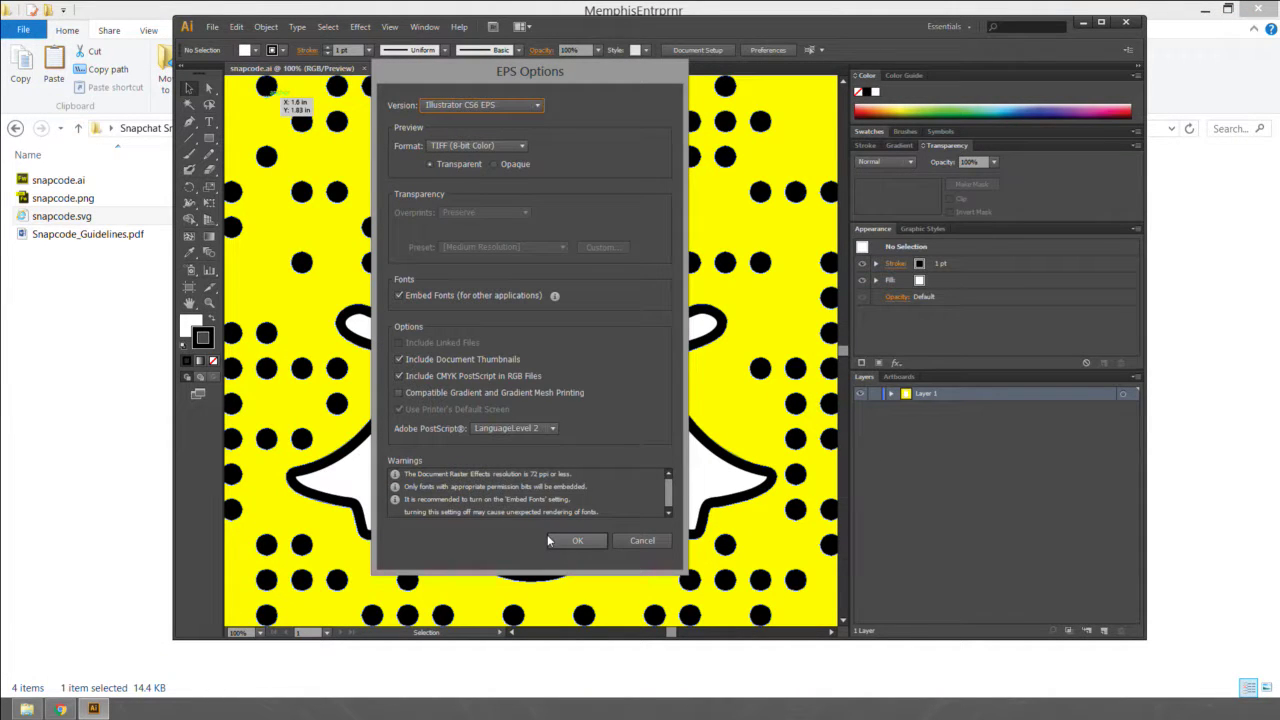
click(572, 541)
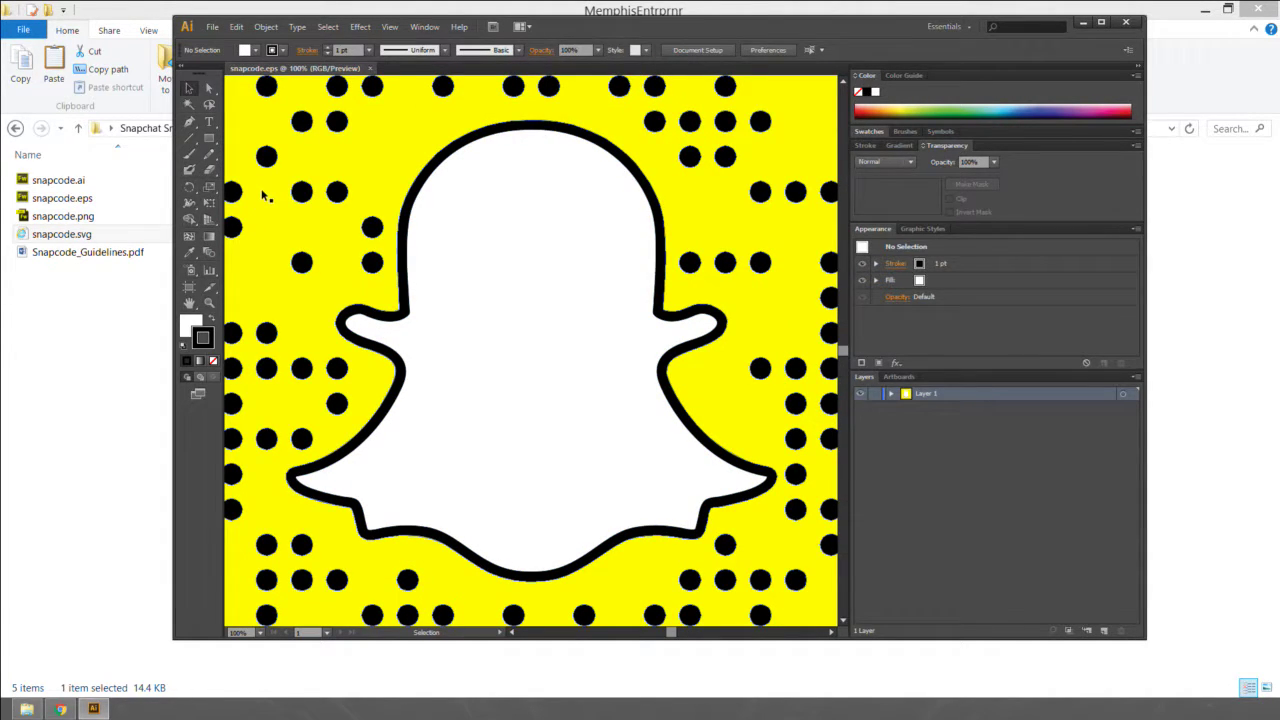
click(88, 220)
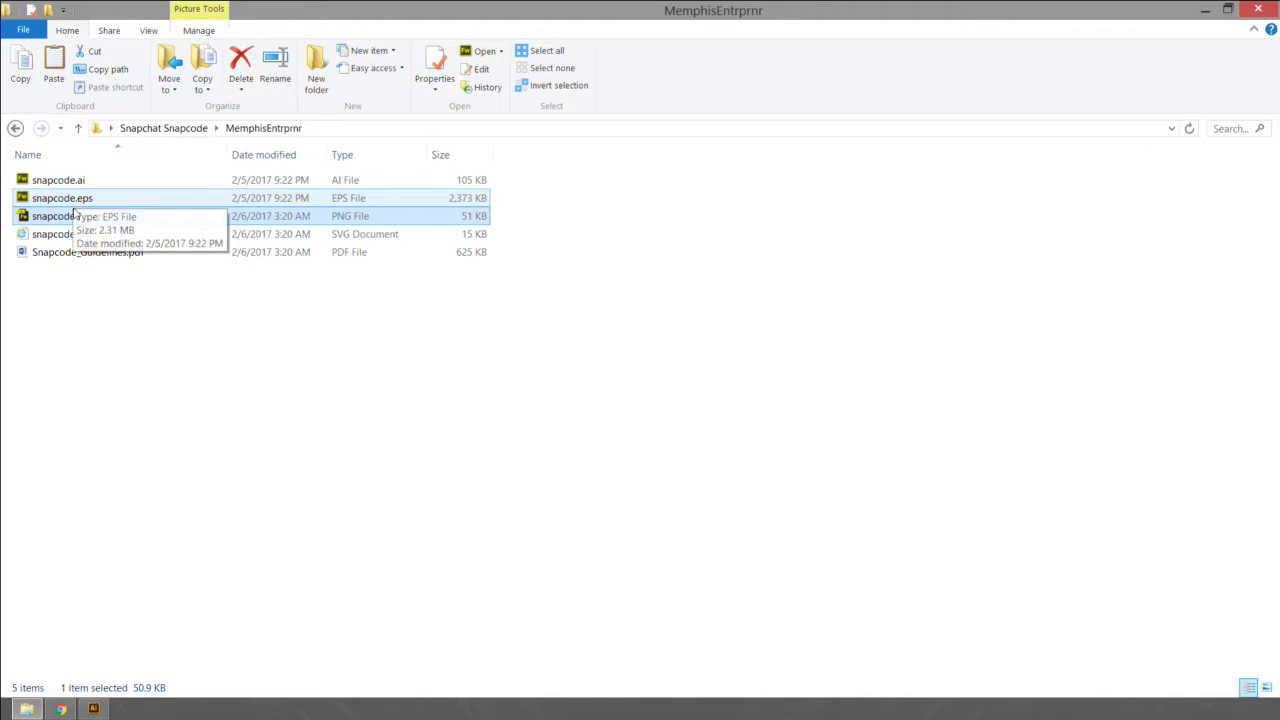
Step: Open the Deniedsk8er folder and close Adobe Illustrator
click(15, 128)
double_click(72, 187)
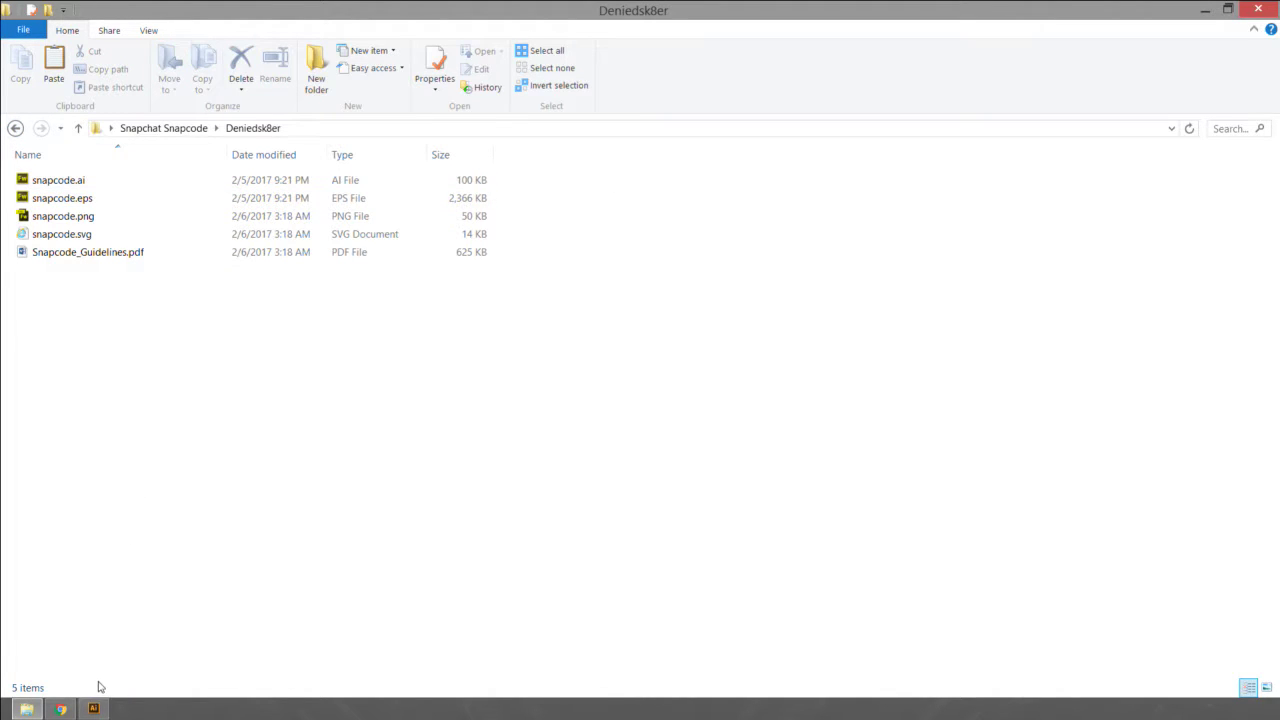
click(93, 708)
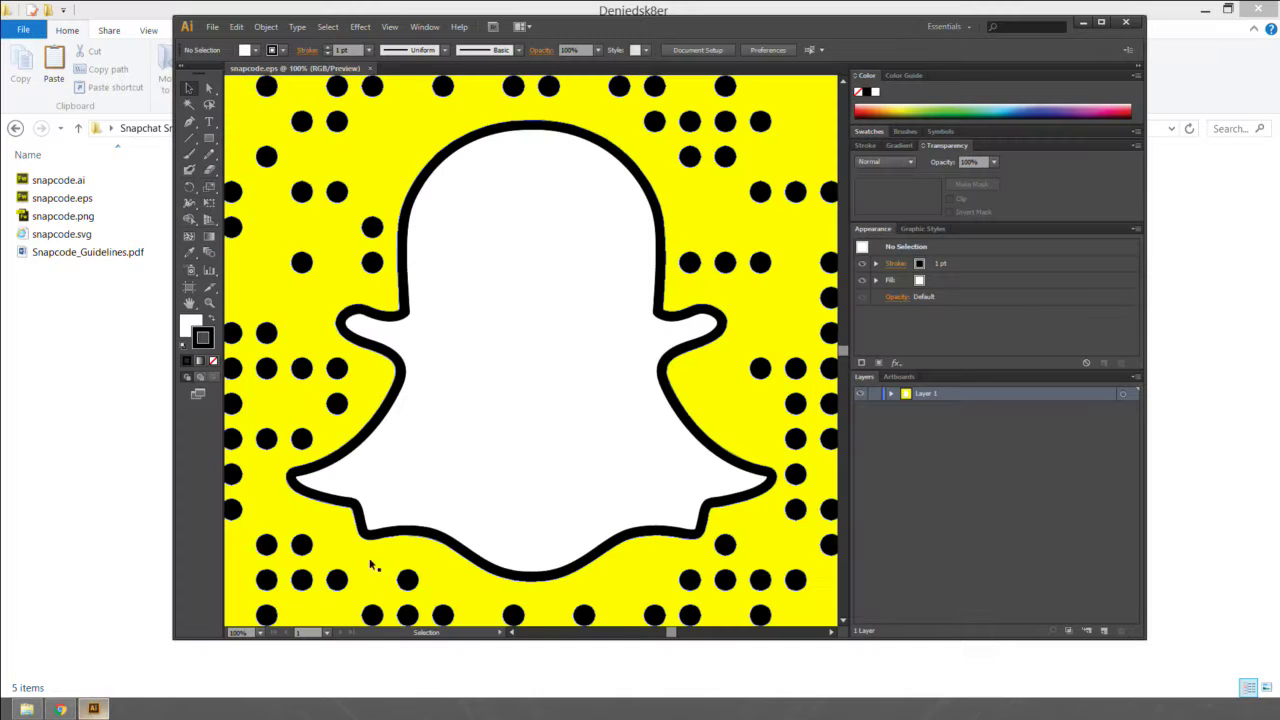
click(1133, 24)
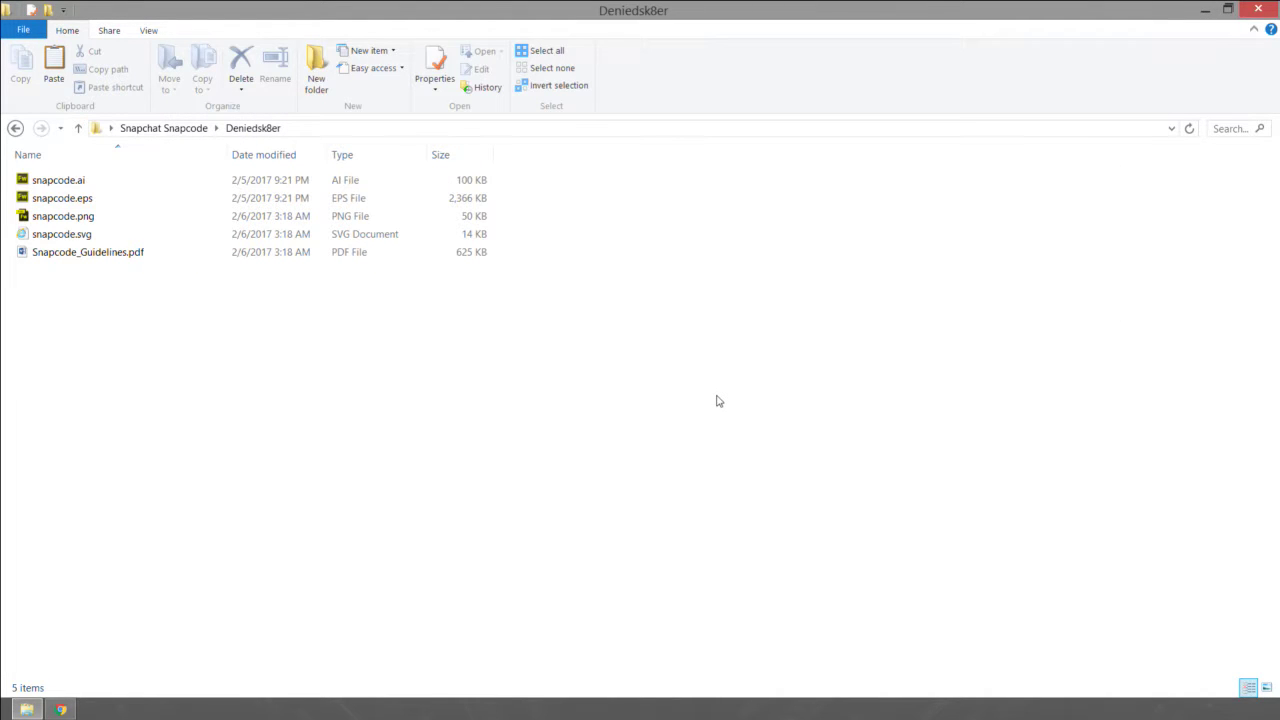
Step: Check the five snapcode files in Deniedsk8er and return to Snapchat Snapcode
drag(104, 314, 61, 181)
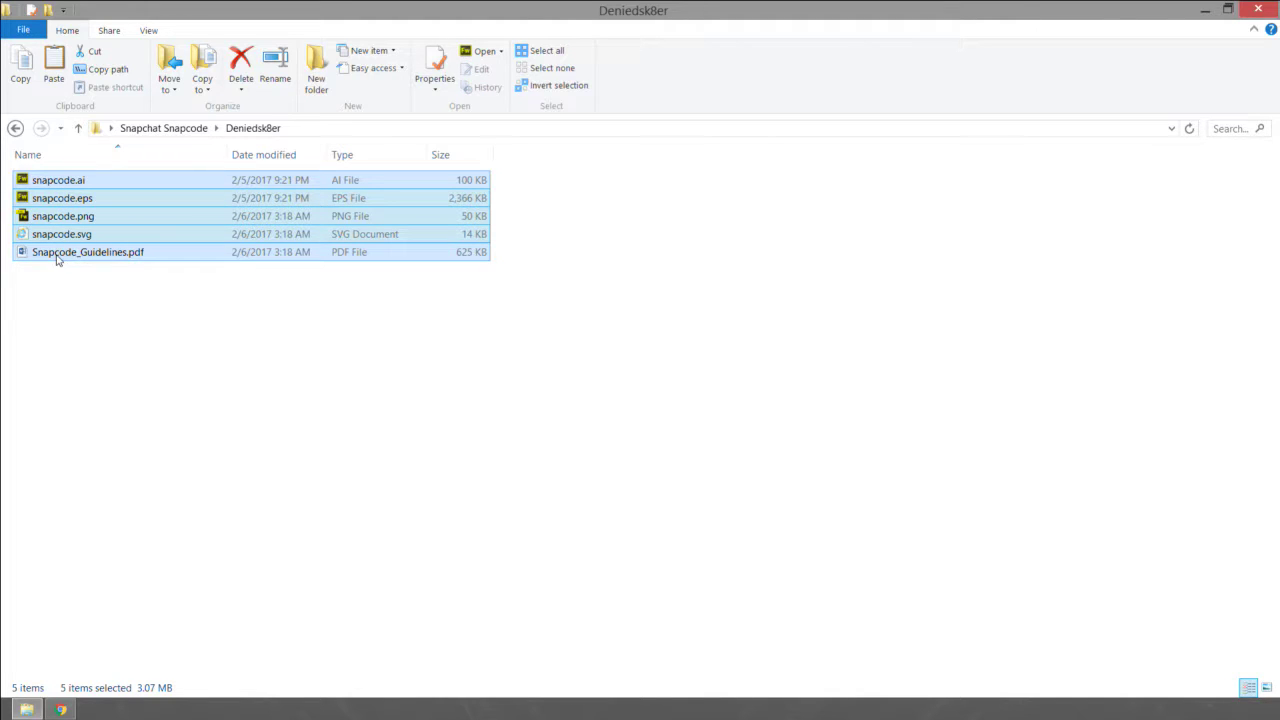
click(57, 288)
click(16, 130)
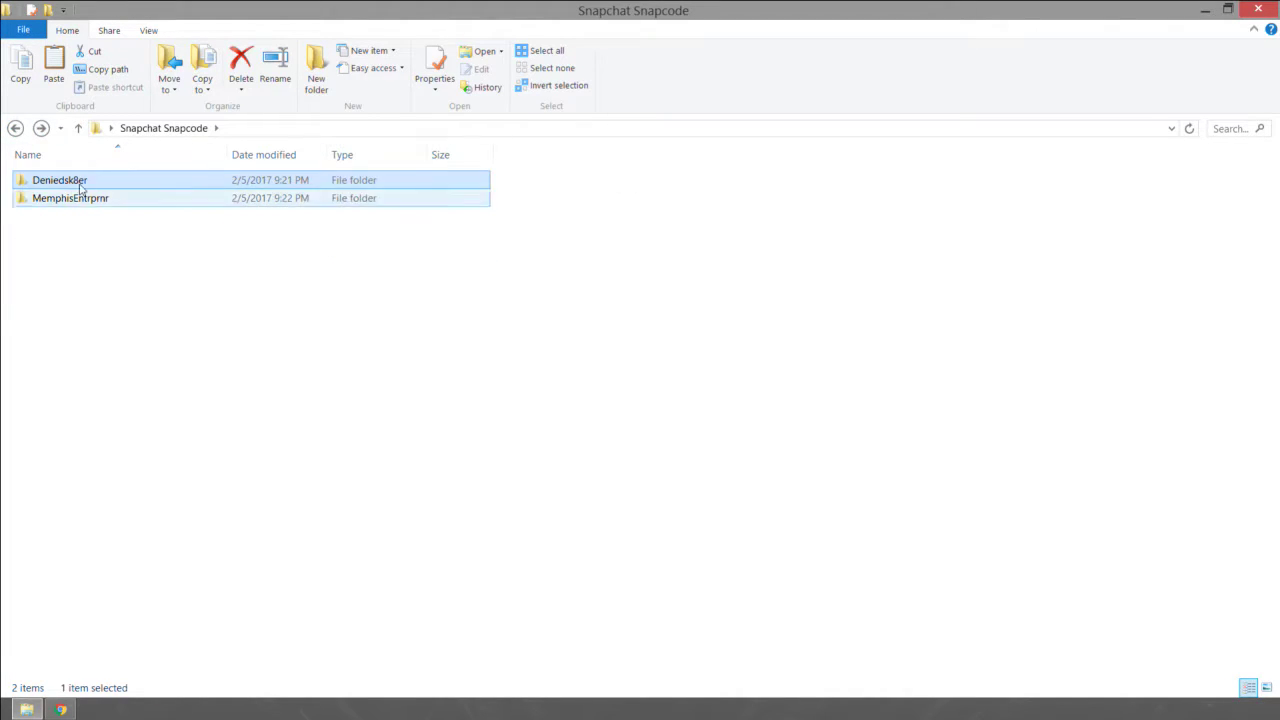
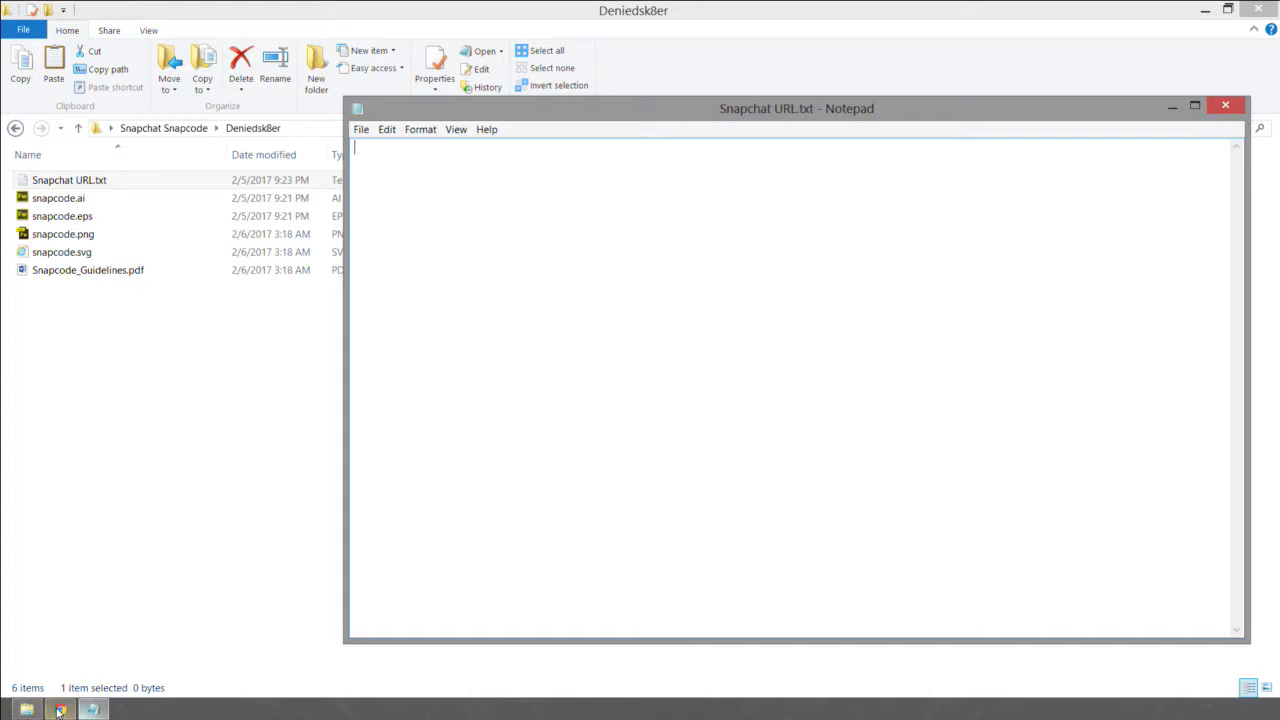
click(60, 709)
click(309, 39)
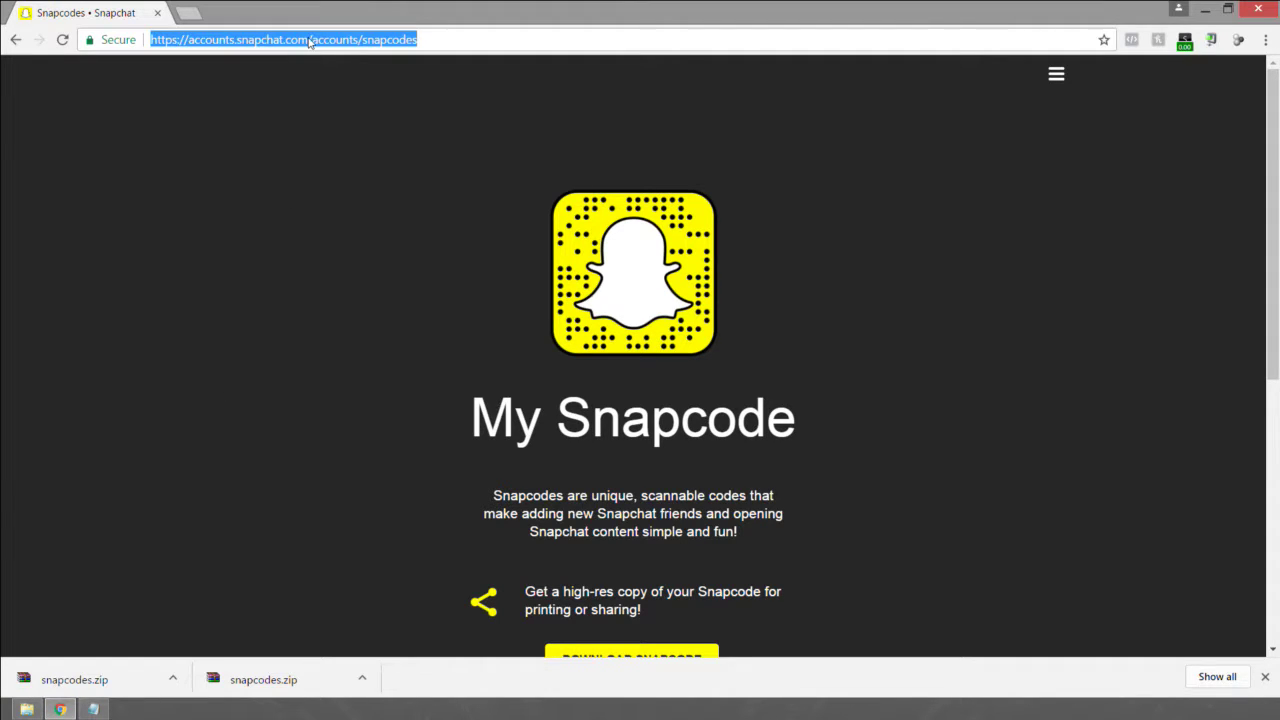
text(https)
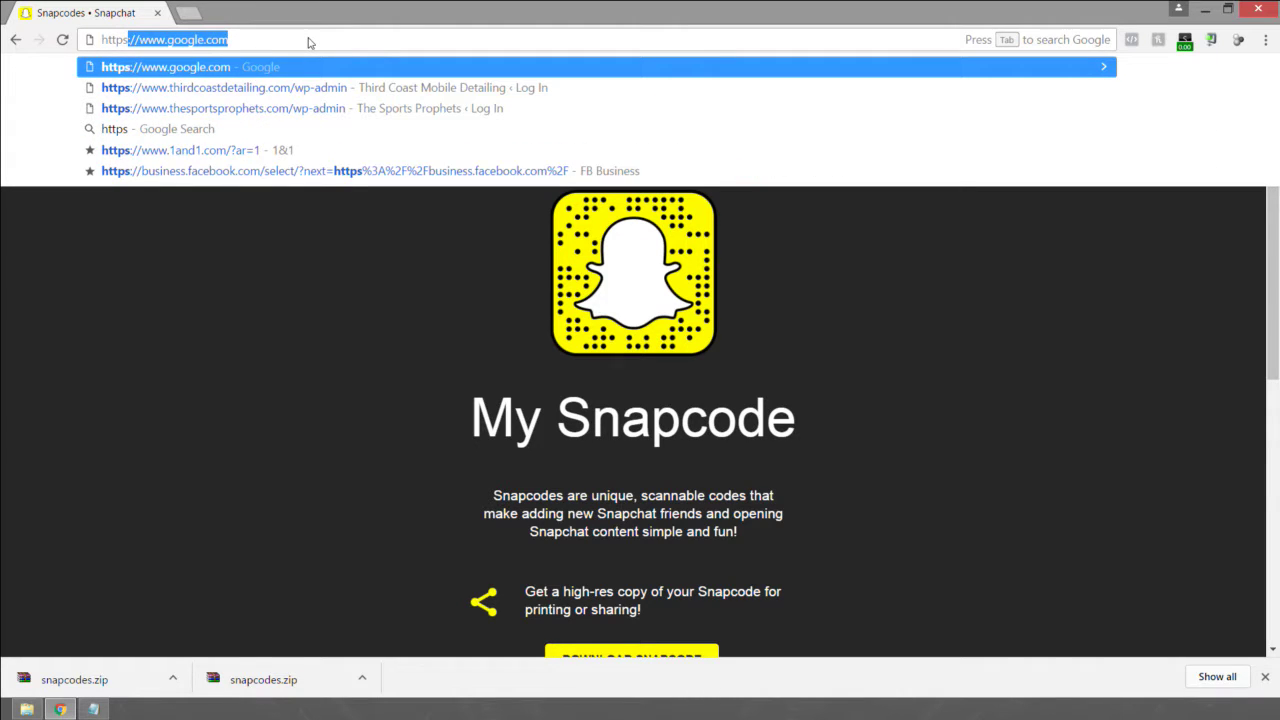
text(://w)
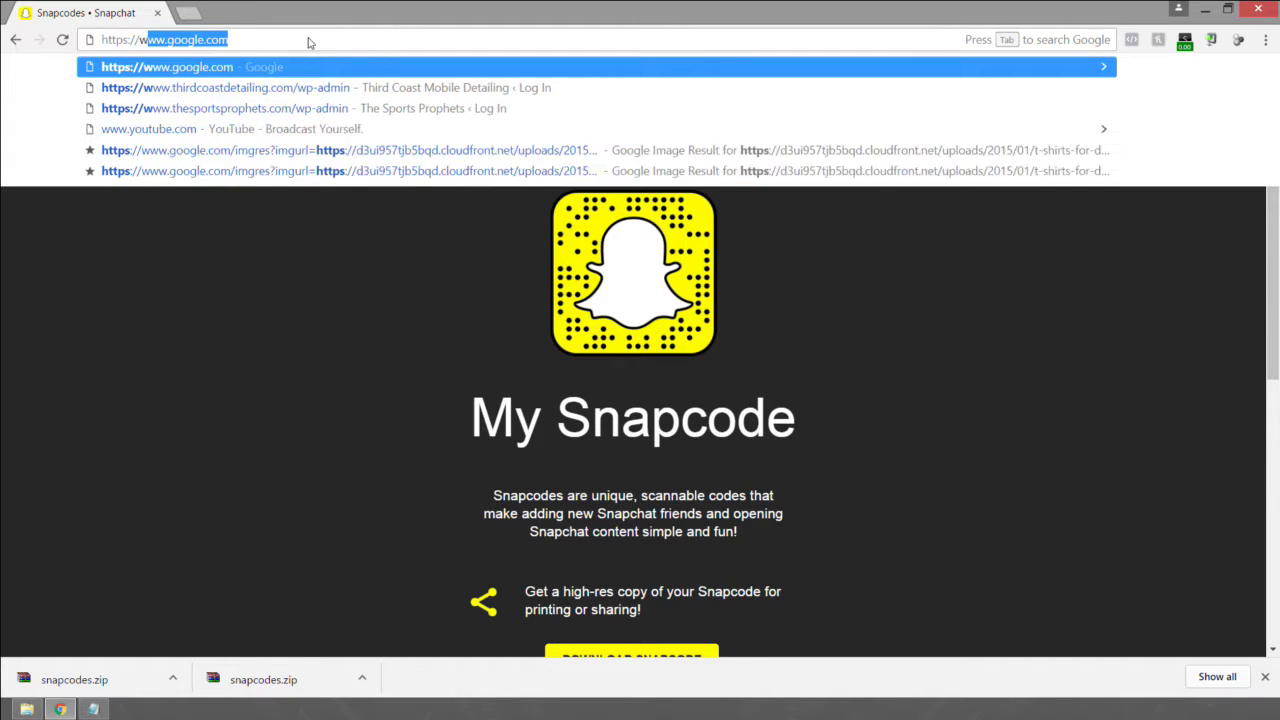
text(ww.sn)
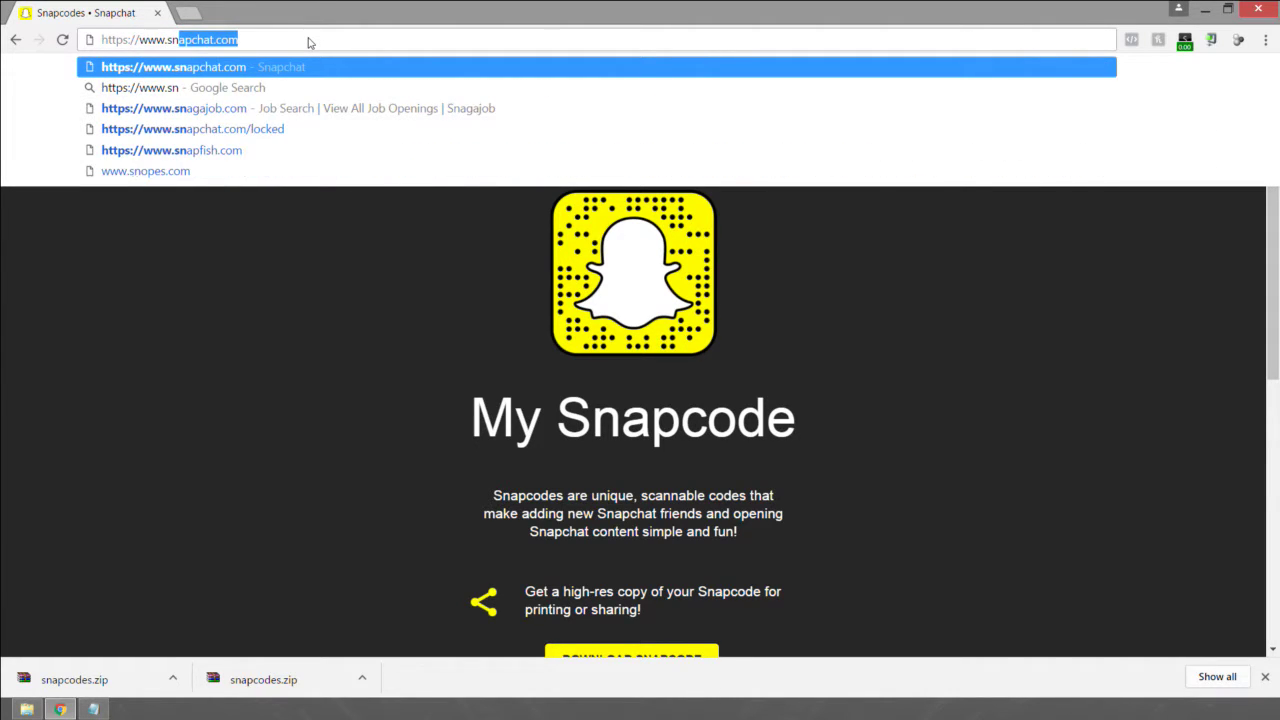
key(Right)
text(/add/)
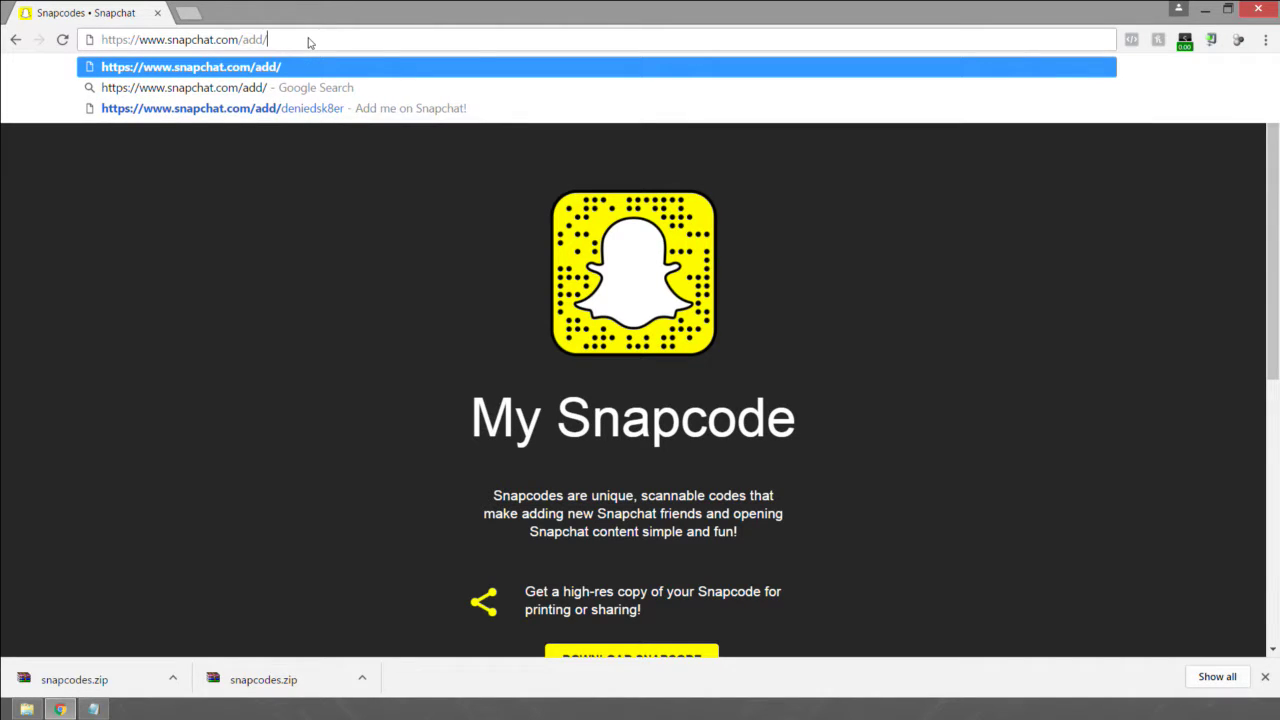
text(deniedsk8er)
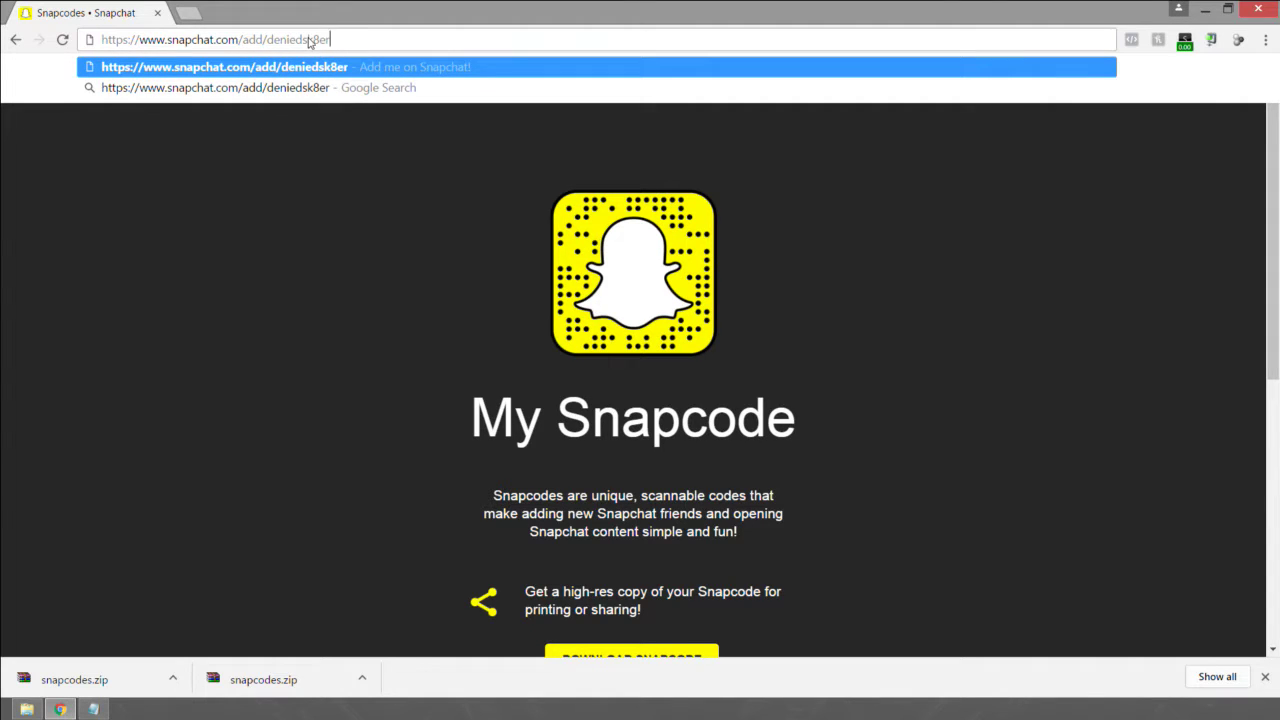
key(ctrl+a)
key(ctrl+c)
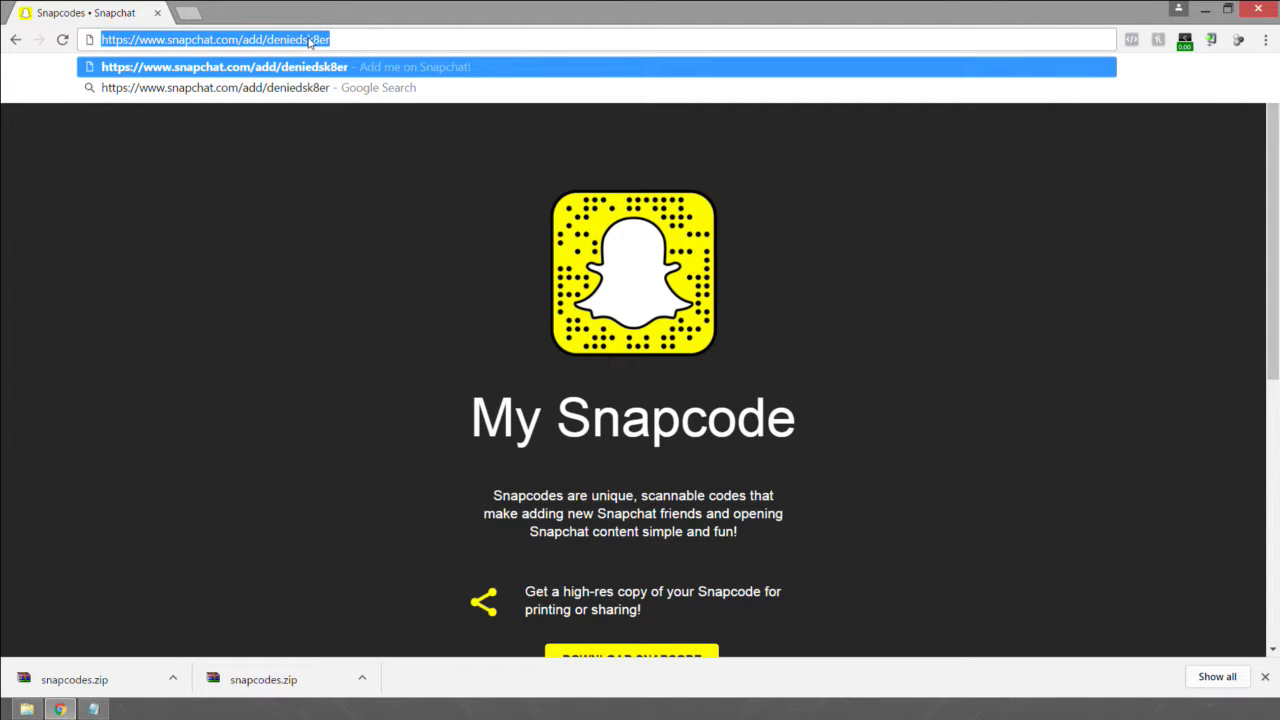
click(1205, 8)
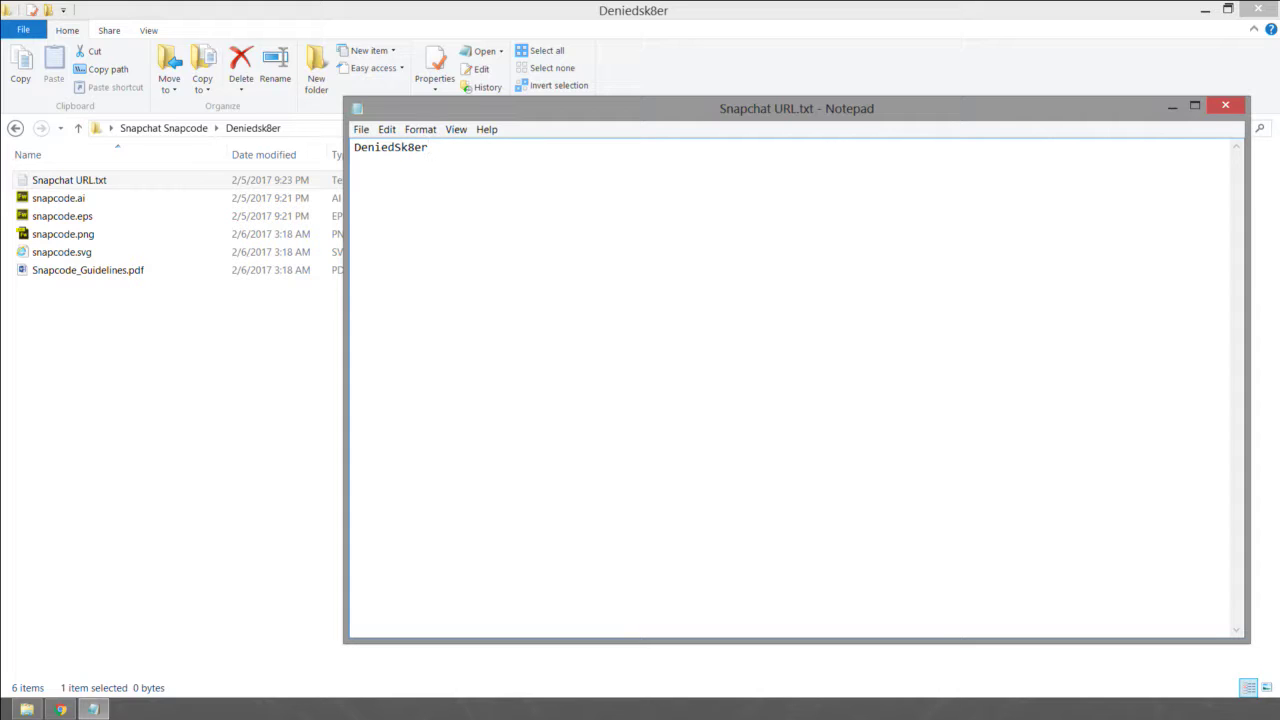
Step: Paste the profile link after the account name, close the saved file, and return to the Snapcode parent folder
key(ctrl+v)
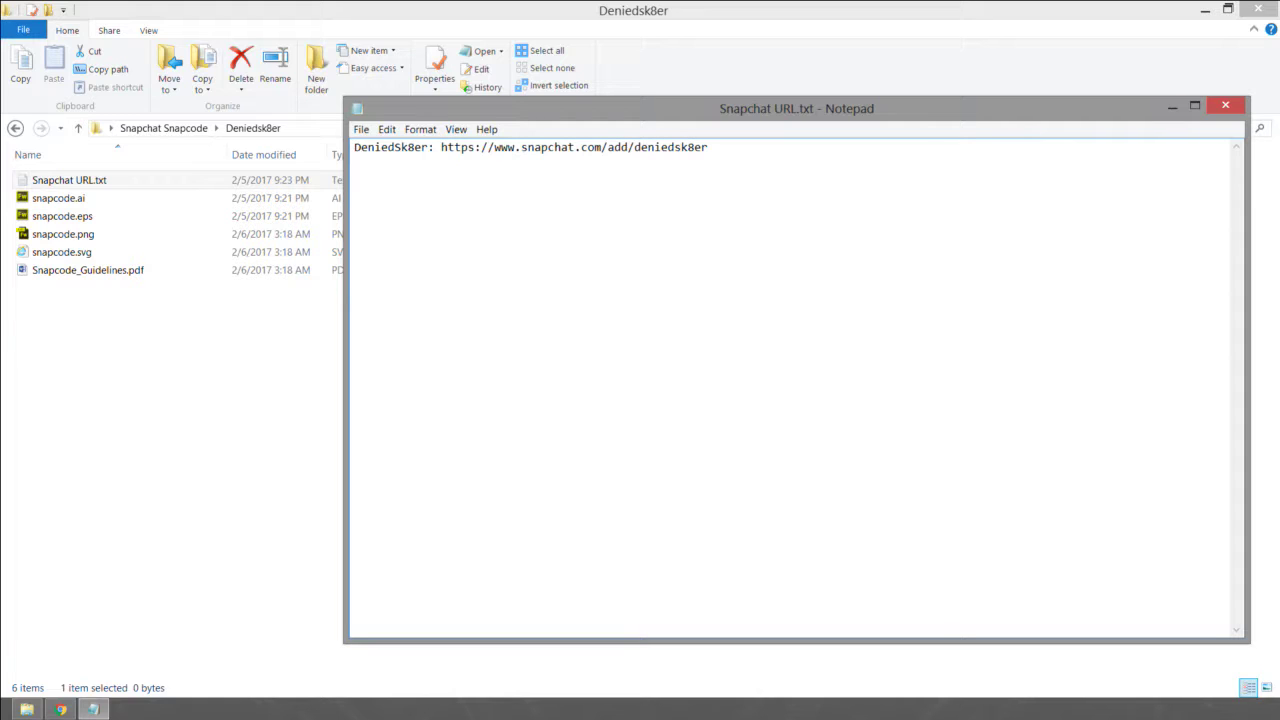
click(1221, 107)
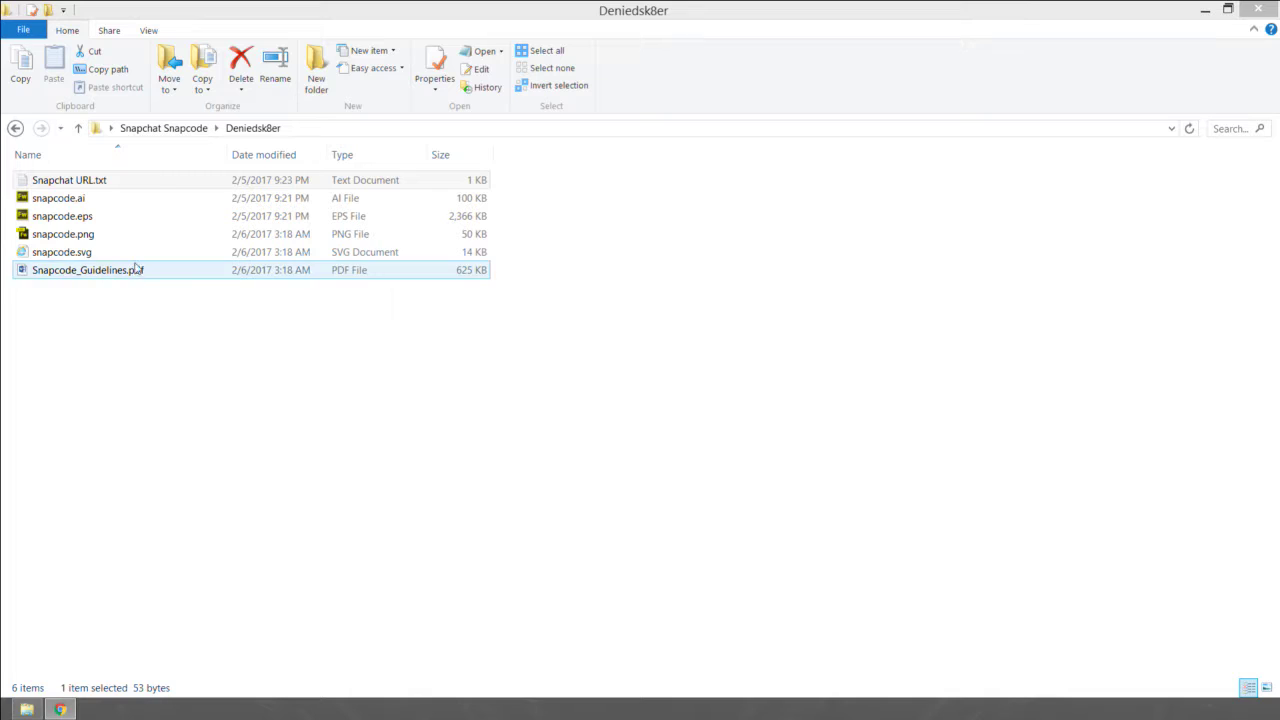
click(15, 128)
Step: Create a new text document named 'Snapchat URL' in the next account's snapcode folder
double_click(94, 200)
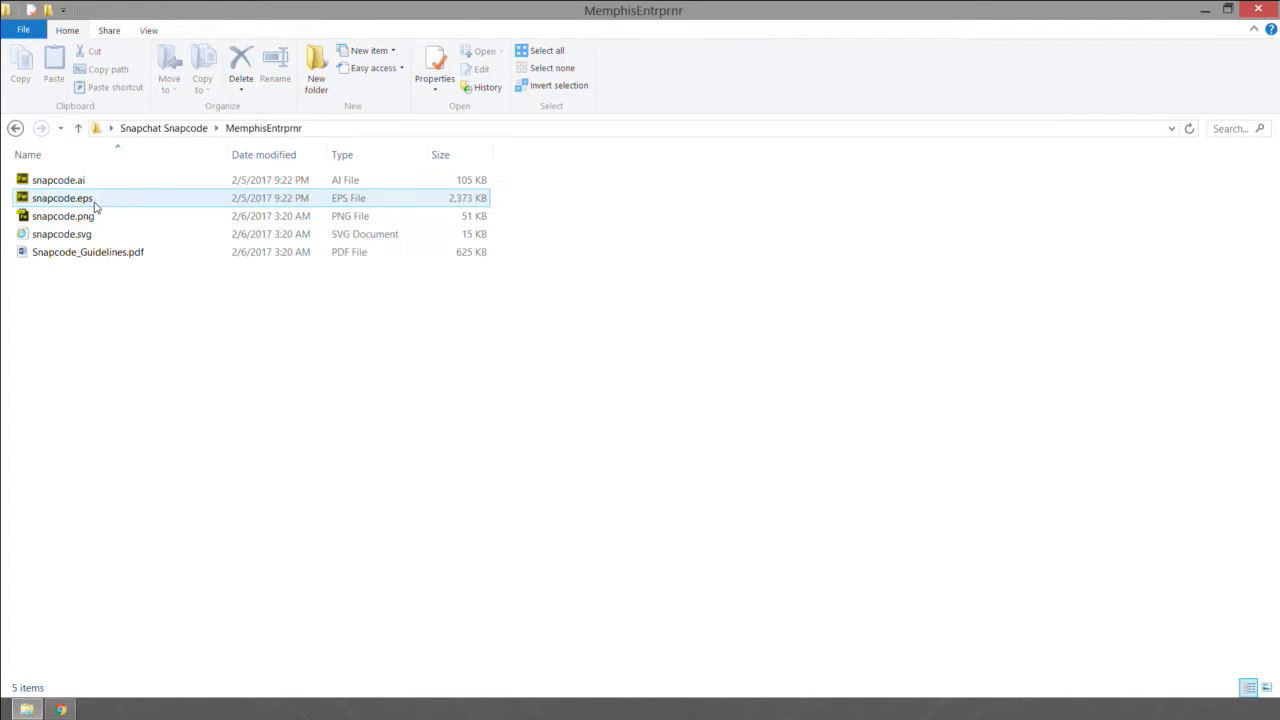
right_click(87, 314)
mouse_move(163, 540)
click(300, 505)
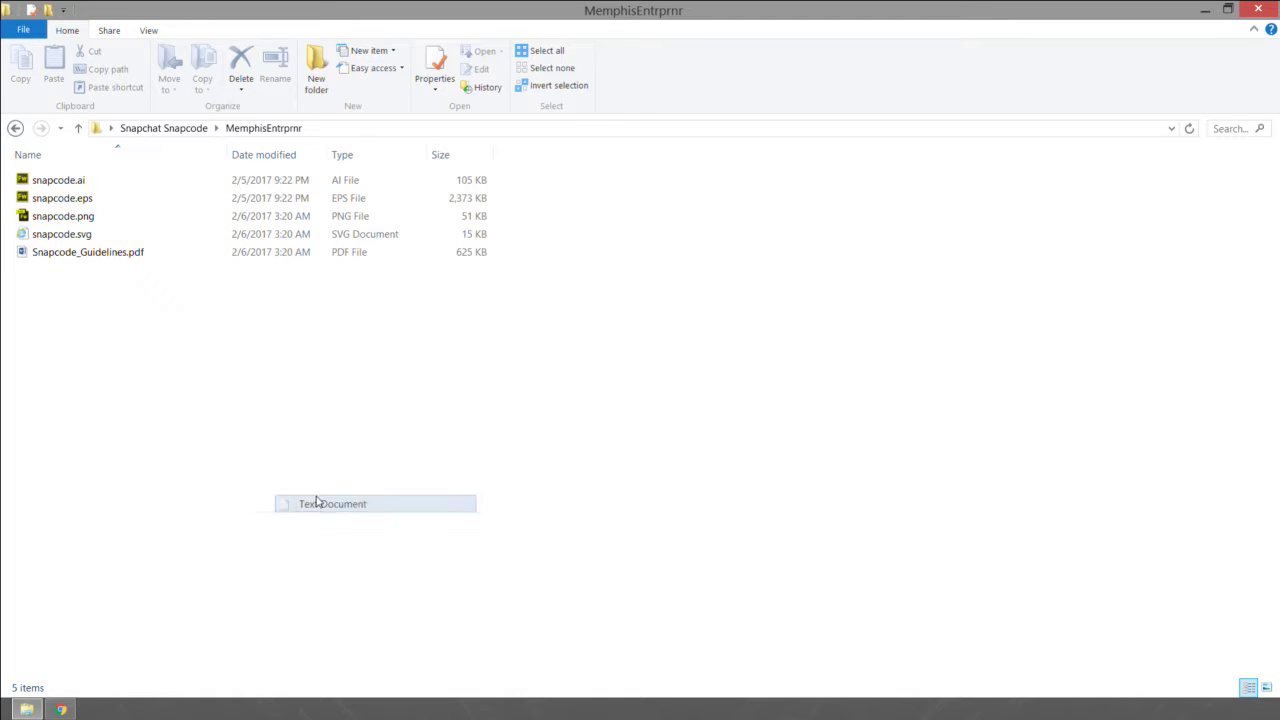
text(Snapchat)
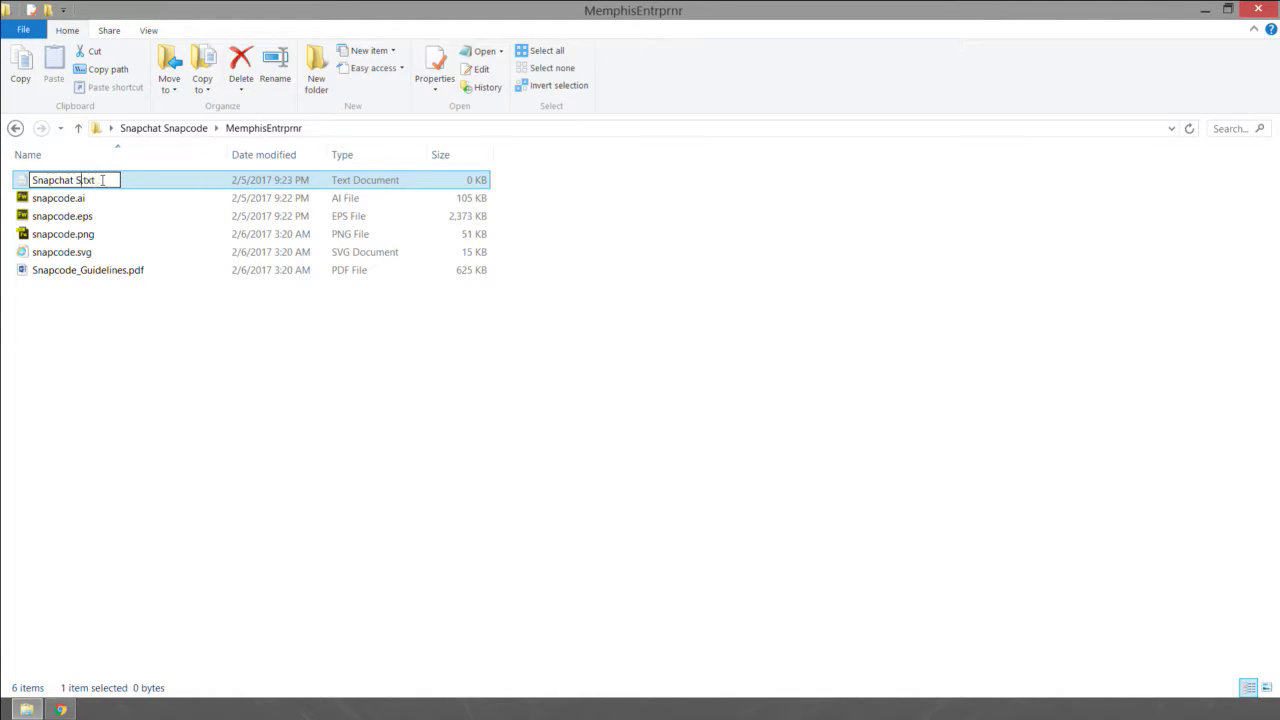
text( URL)
key(Return)
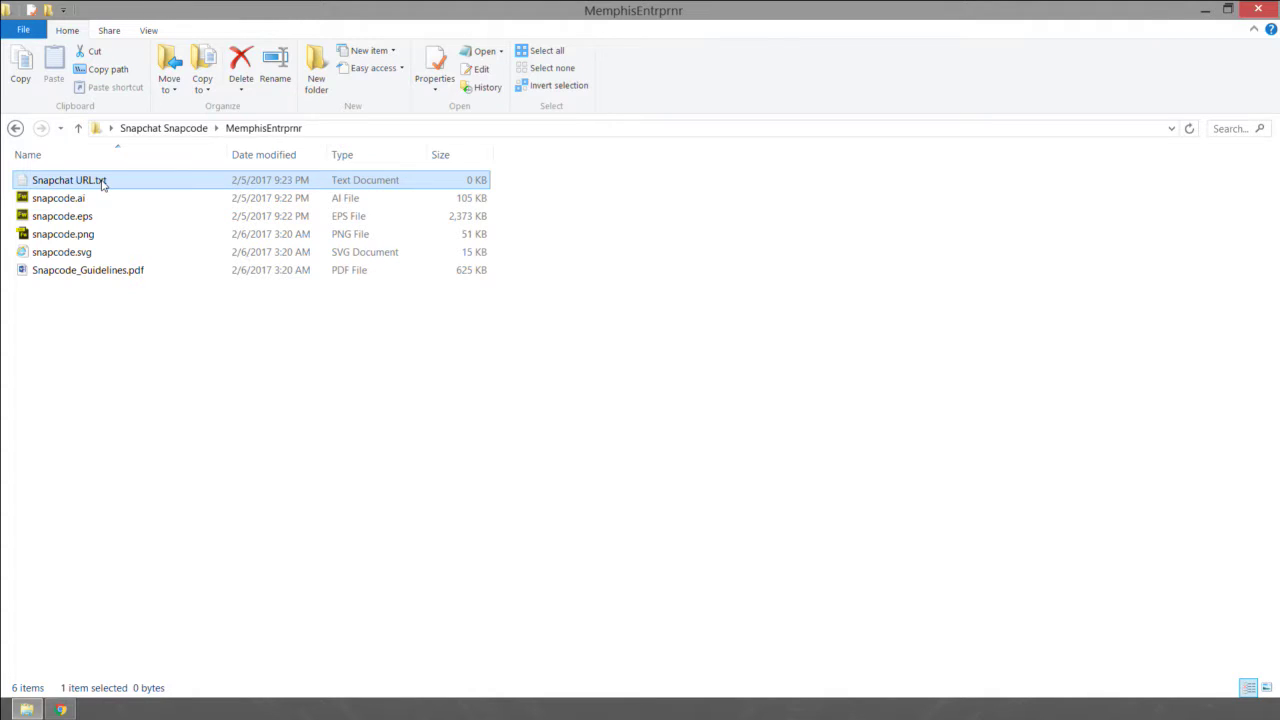
Step: Paste the copied profile link, replace the old username with this account's, then close the file
double_click(101, 183)
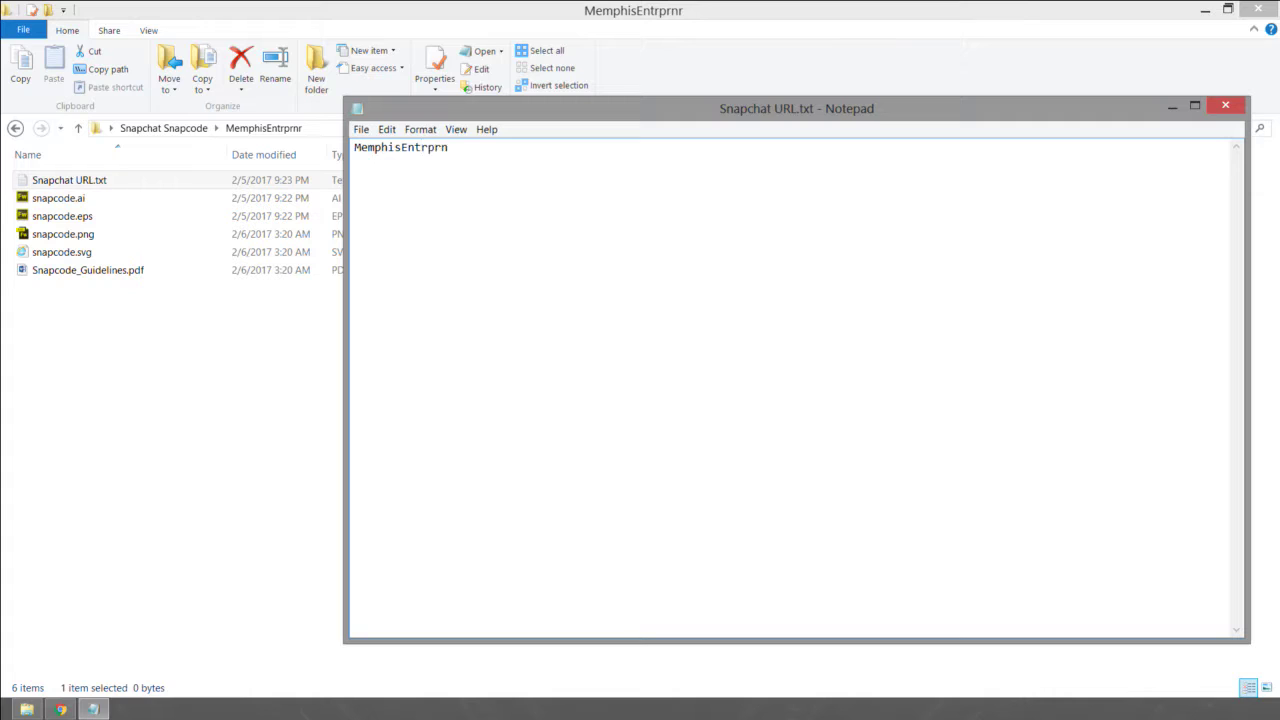
key(ctrl+v)
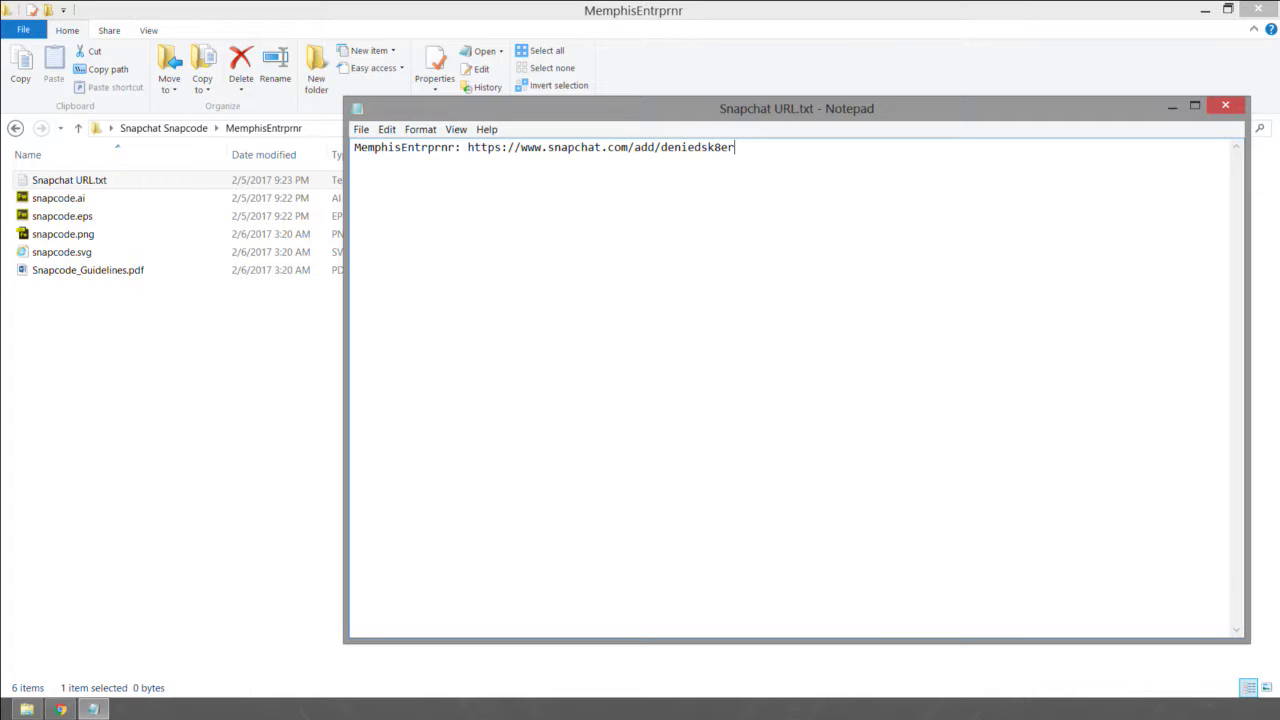
drag(736, 147, 467, 147)
click(736, 147)
drag(722, 147, 674, 147)
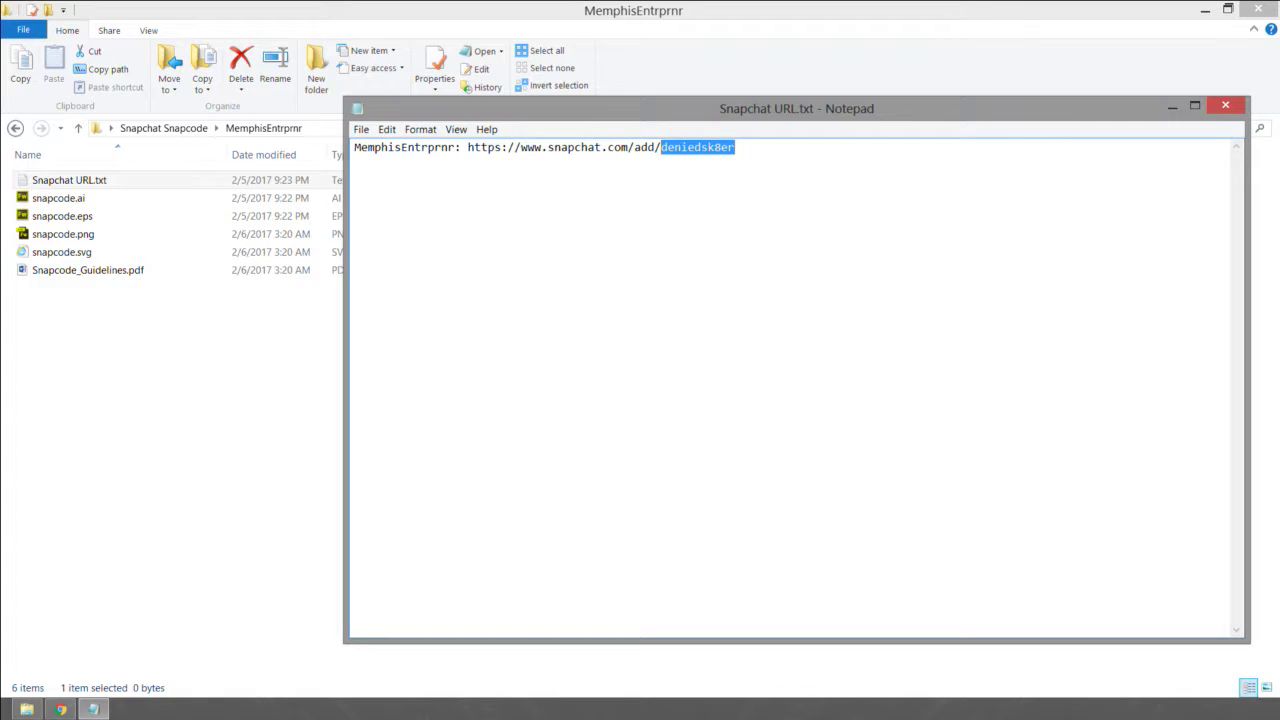
text(memphisentrprnr)
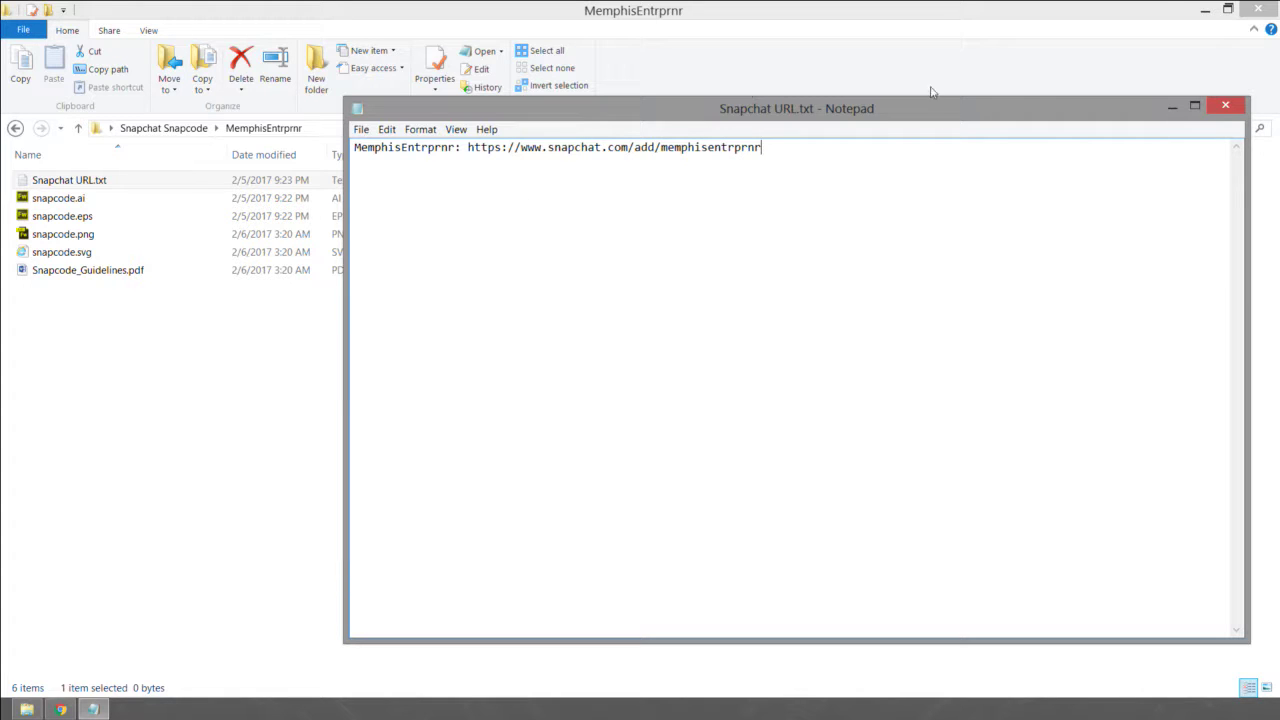
click(1222, 114)
click(257, 331)
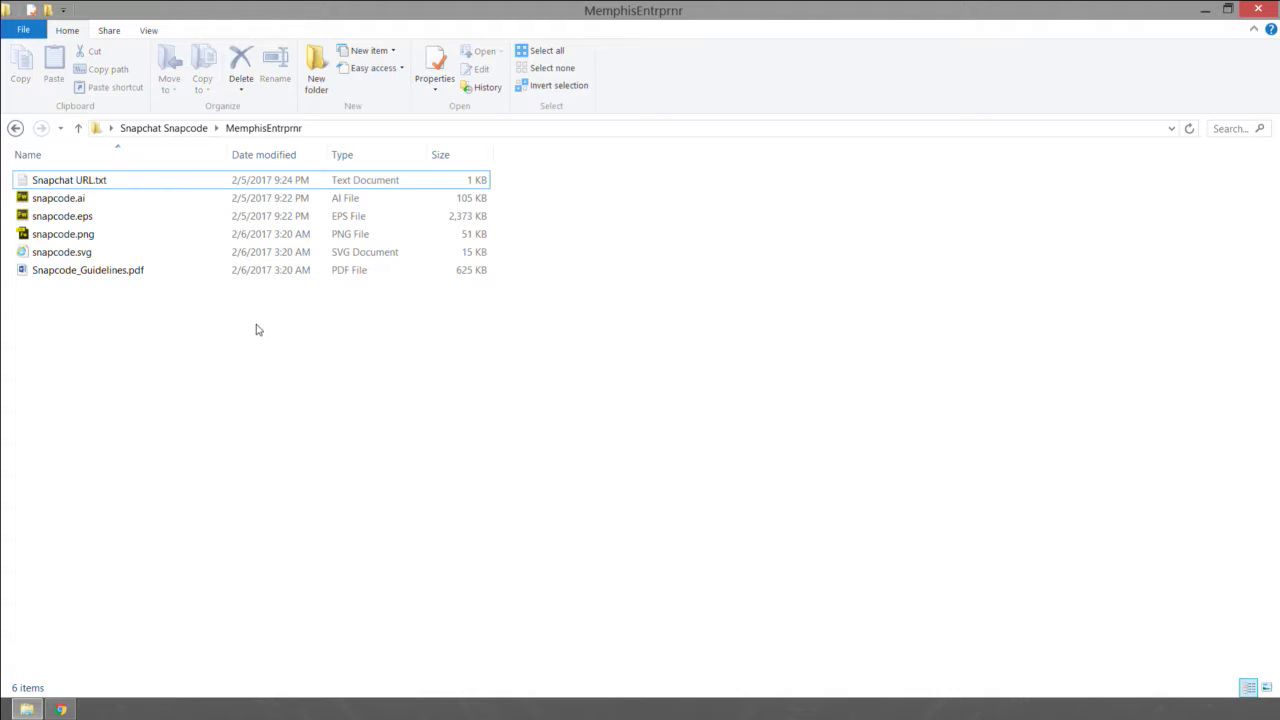
click(59, 709)
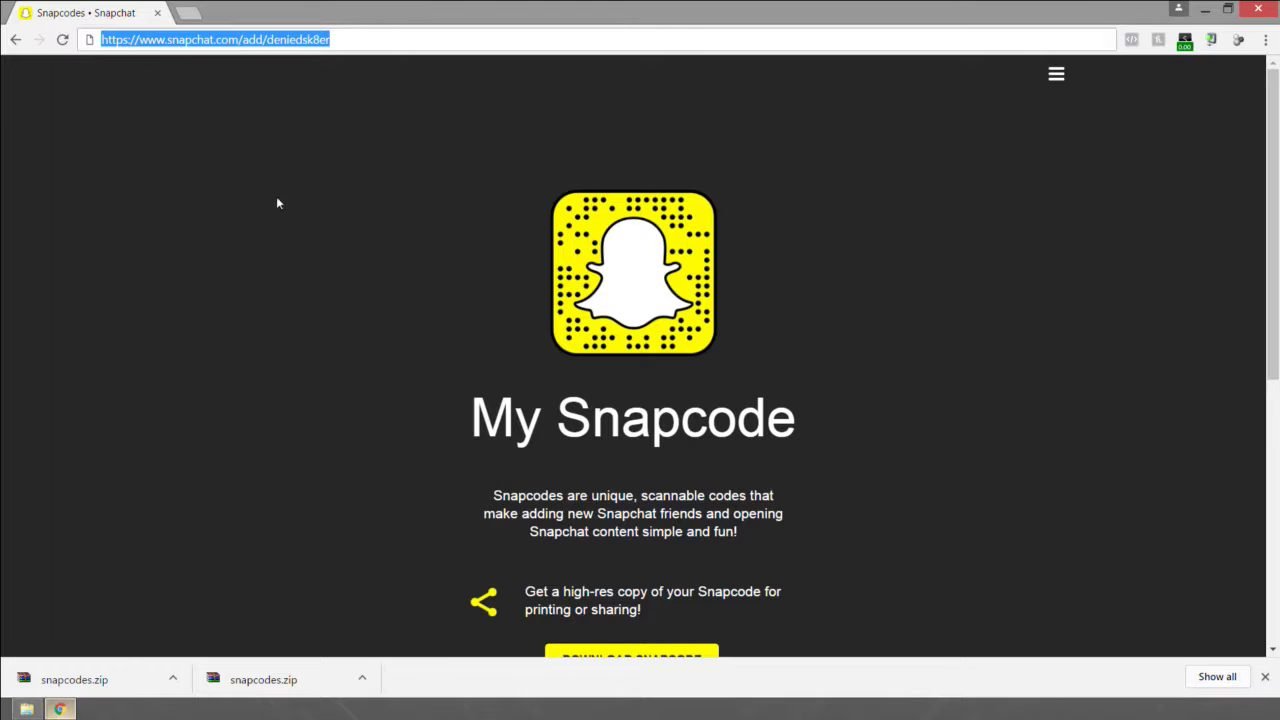
click(305, 40)
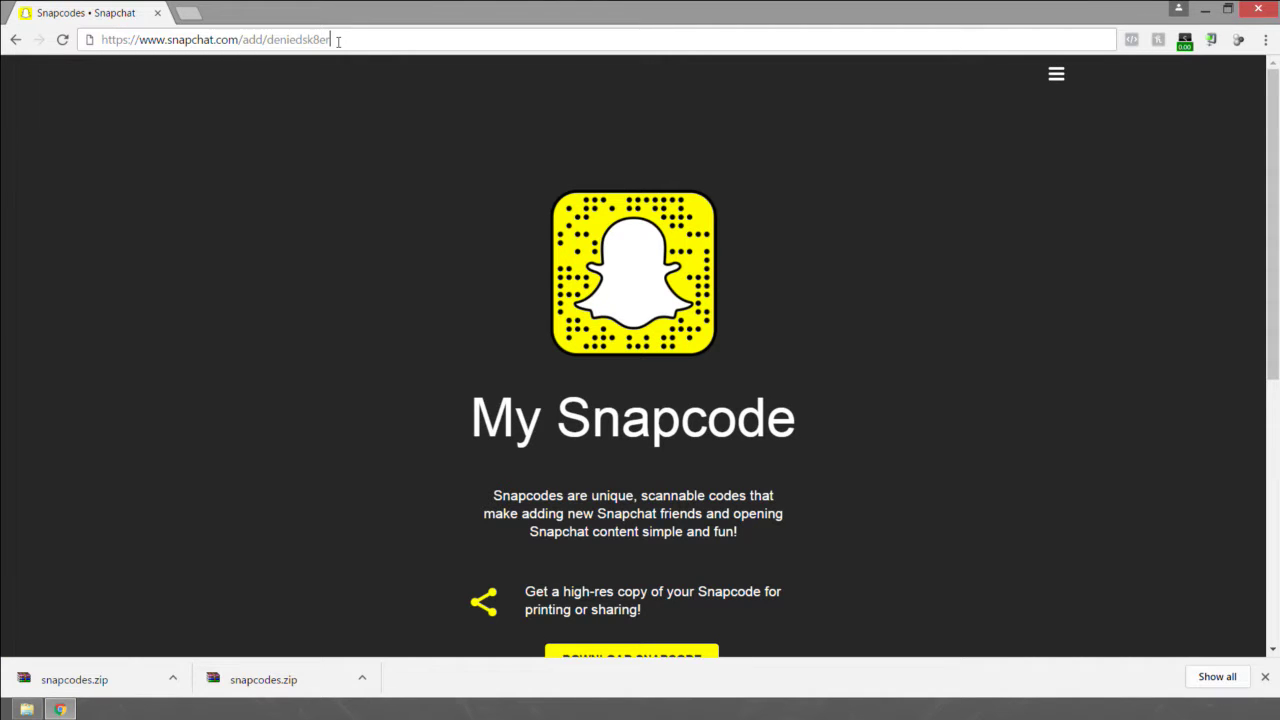
drag(338, 41, 100, 40)
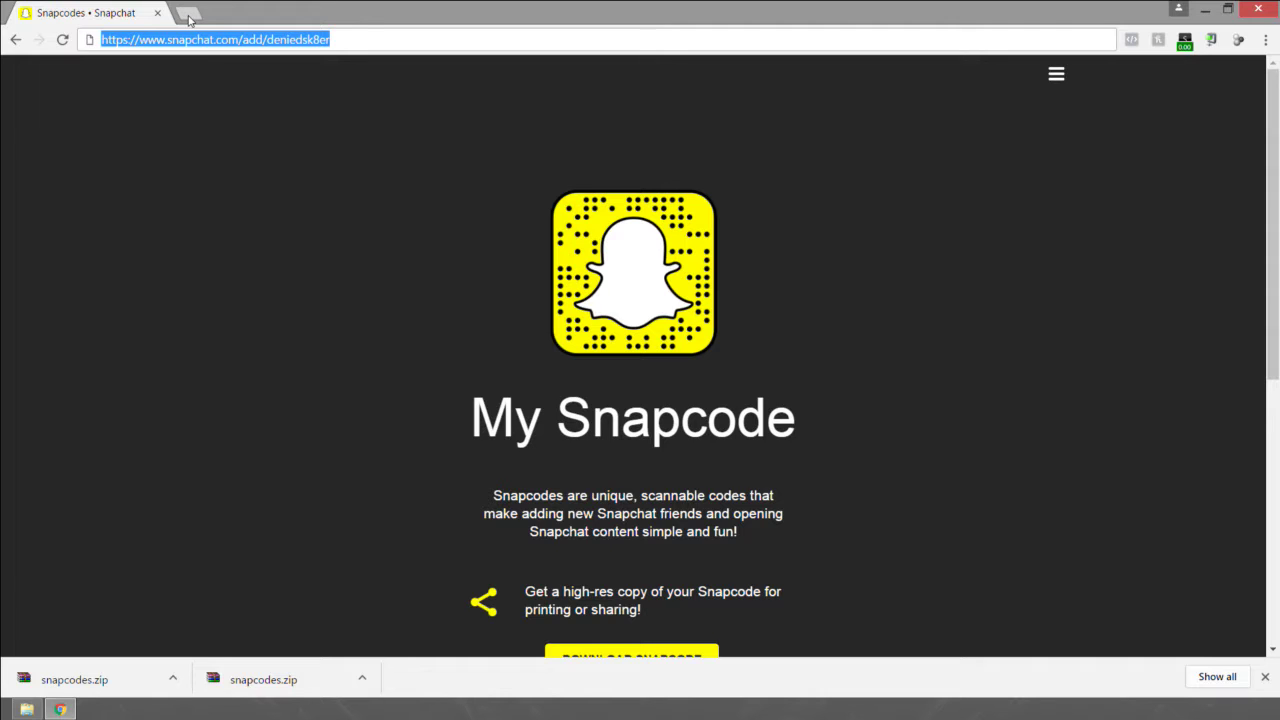
text(www.coryowens.com)
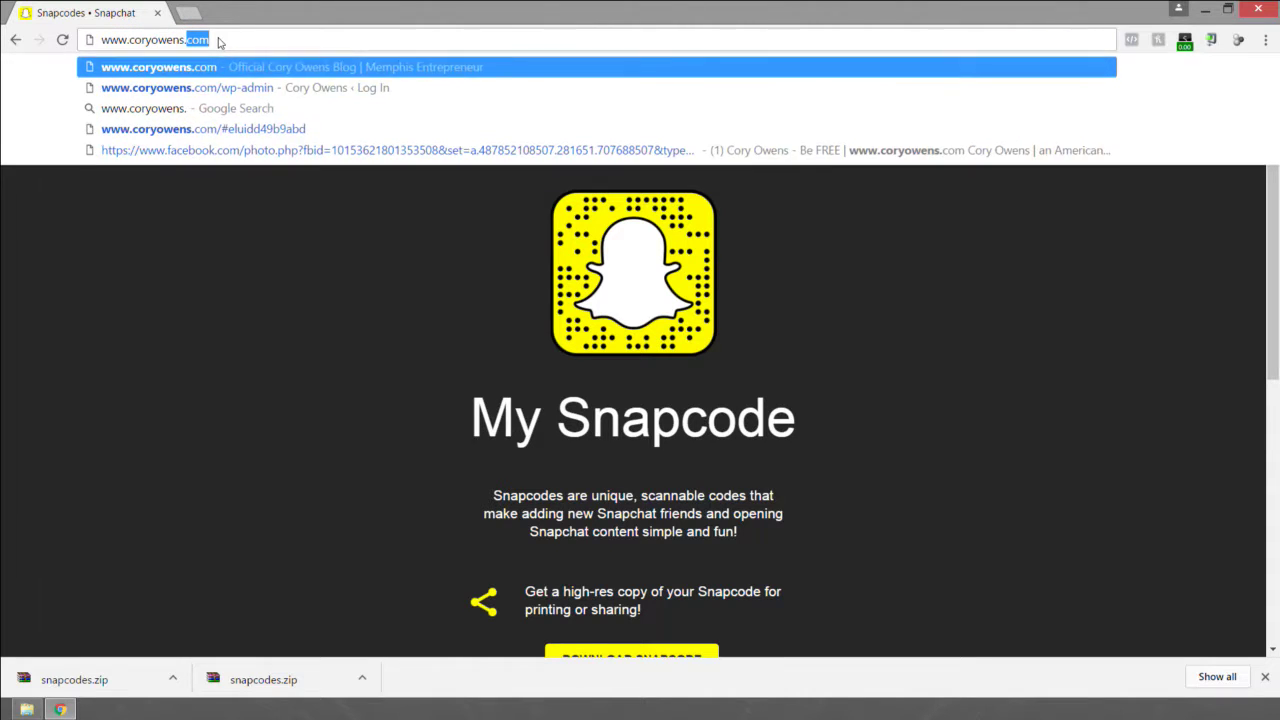
key(Return)
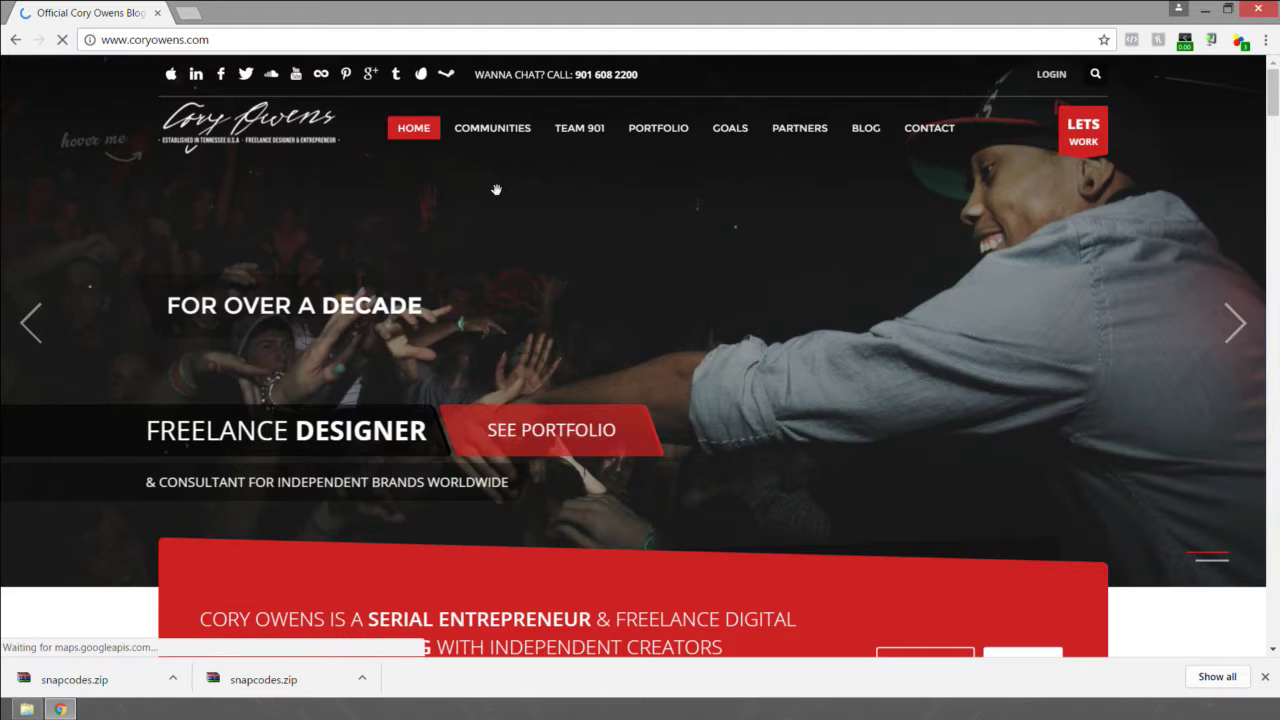
Step: Scroll down to SNAP ME, dismiss the downloads bar, and follow the snapcode's Snapchat add link
scroll(851, 412, down, 5)
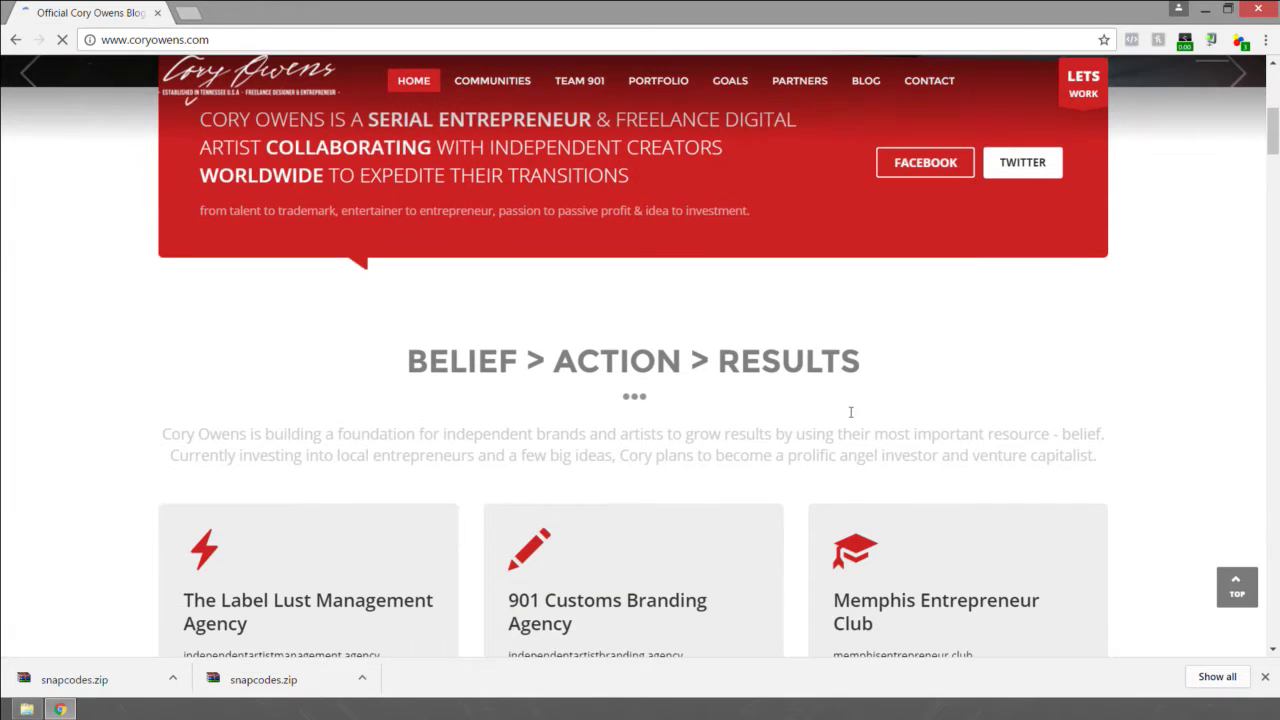
scroll(1203, 358, down, 5)
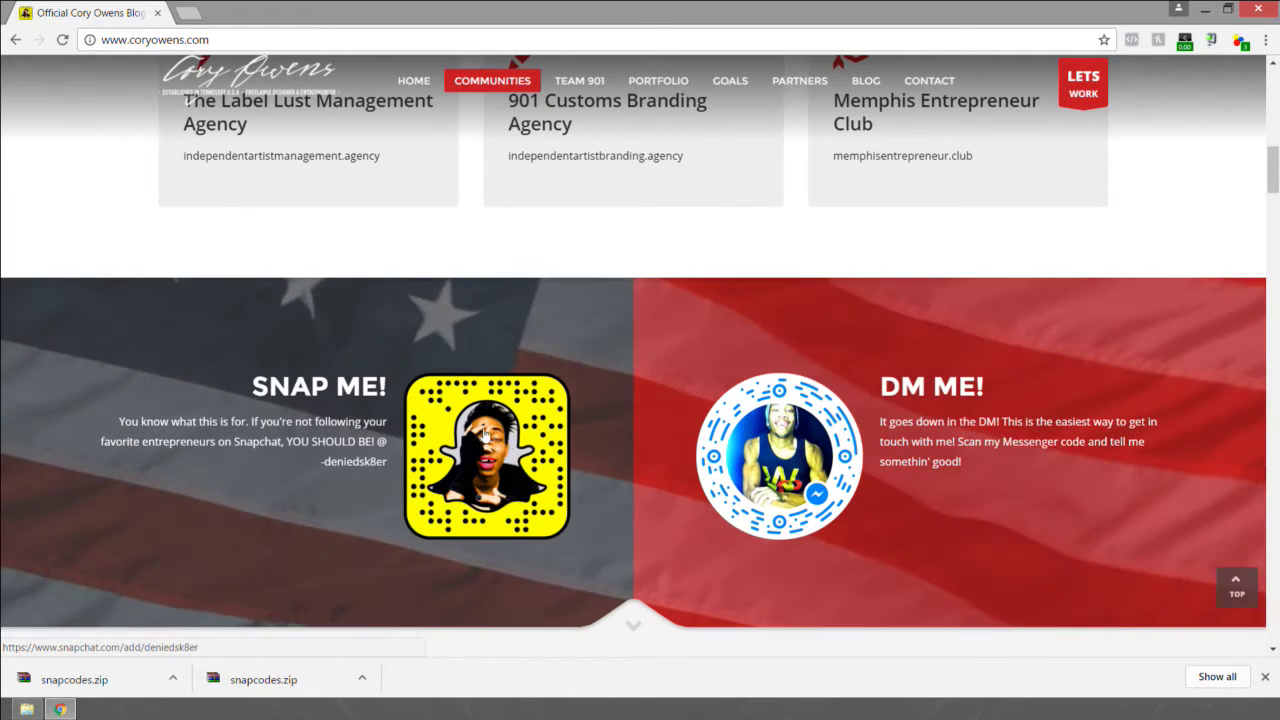
click(1267, 679)
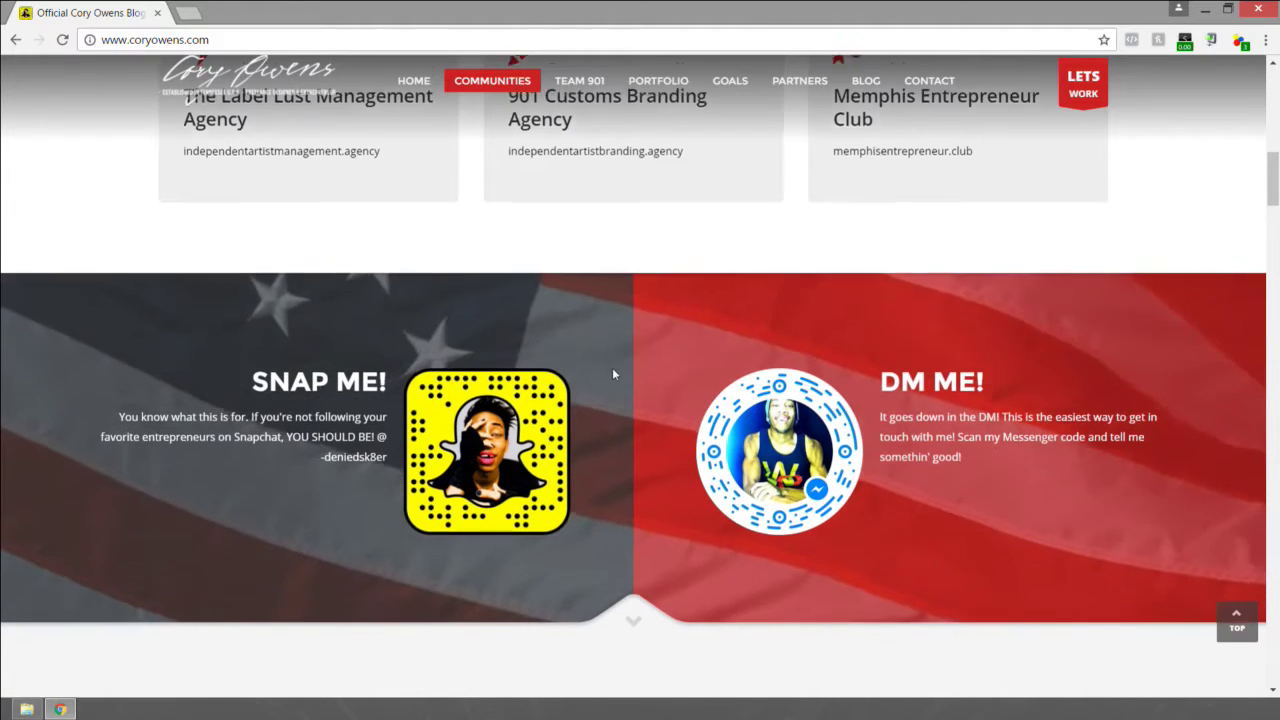
scroll(613, 374, down, 1)
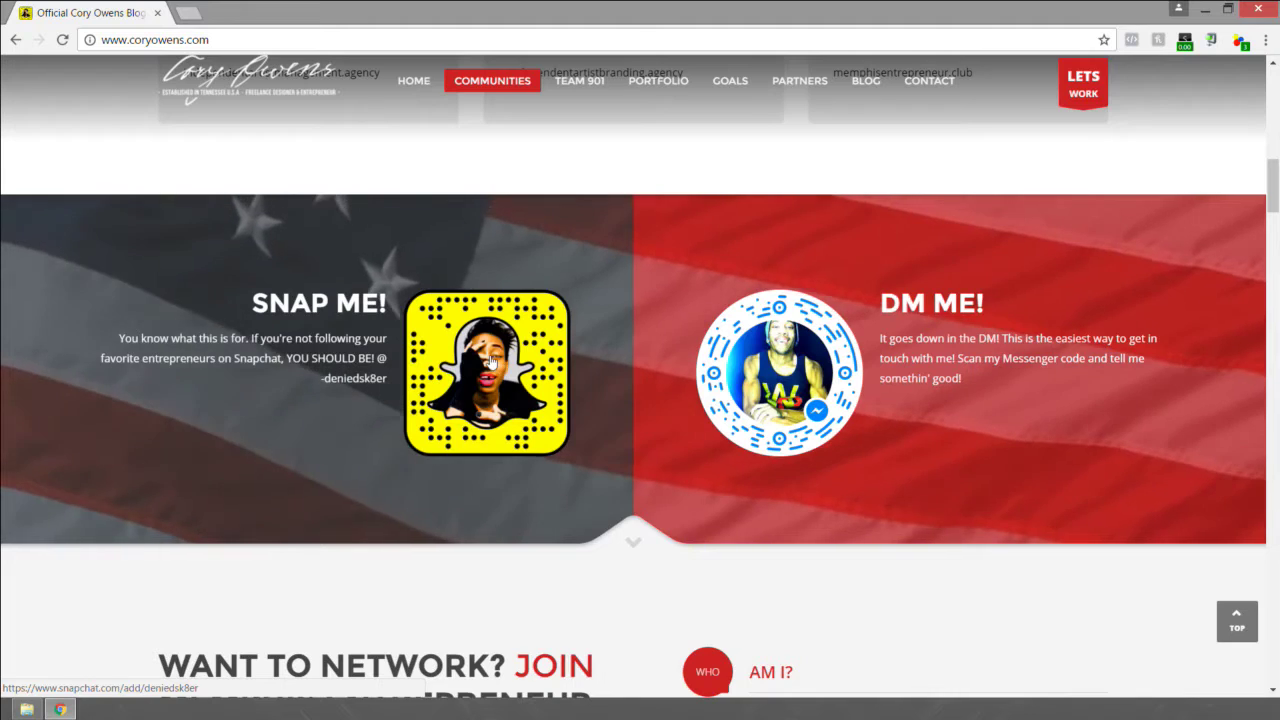
click(490, 362)
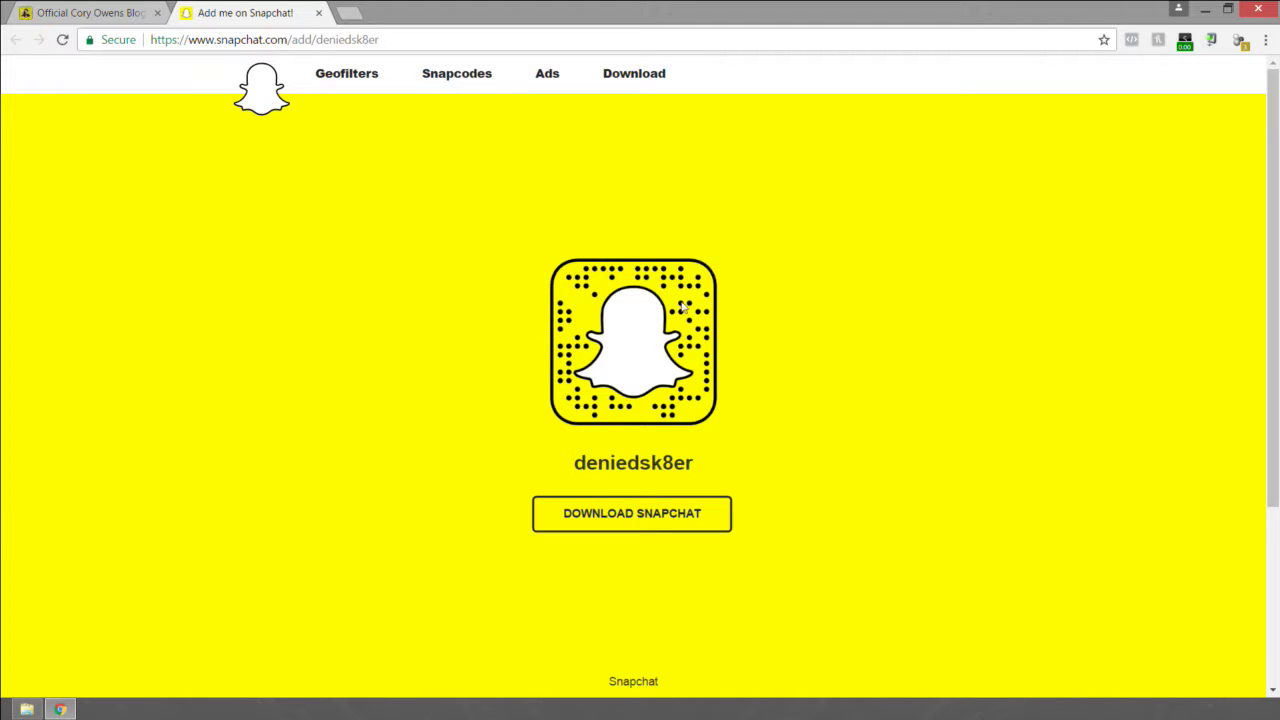
Step: Close both browser tabs and minimize the folder window to reveal the desktop
click(319, 13)
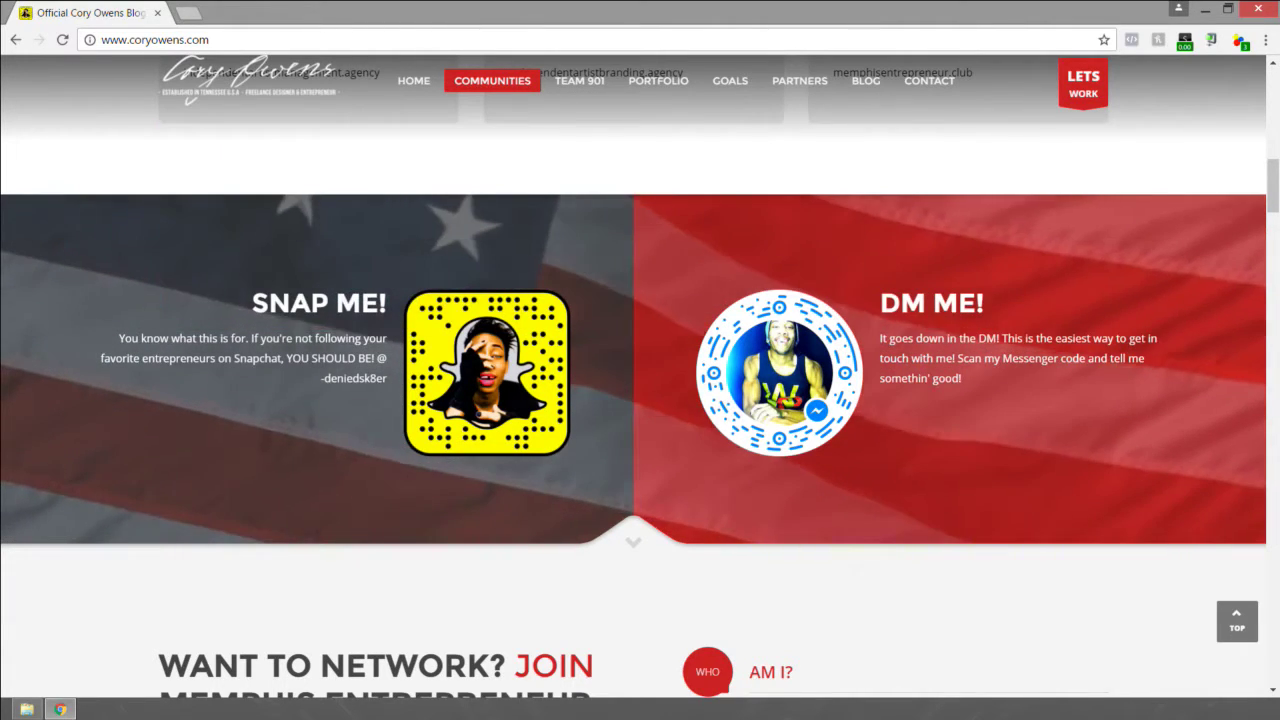
click(157, 14)
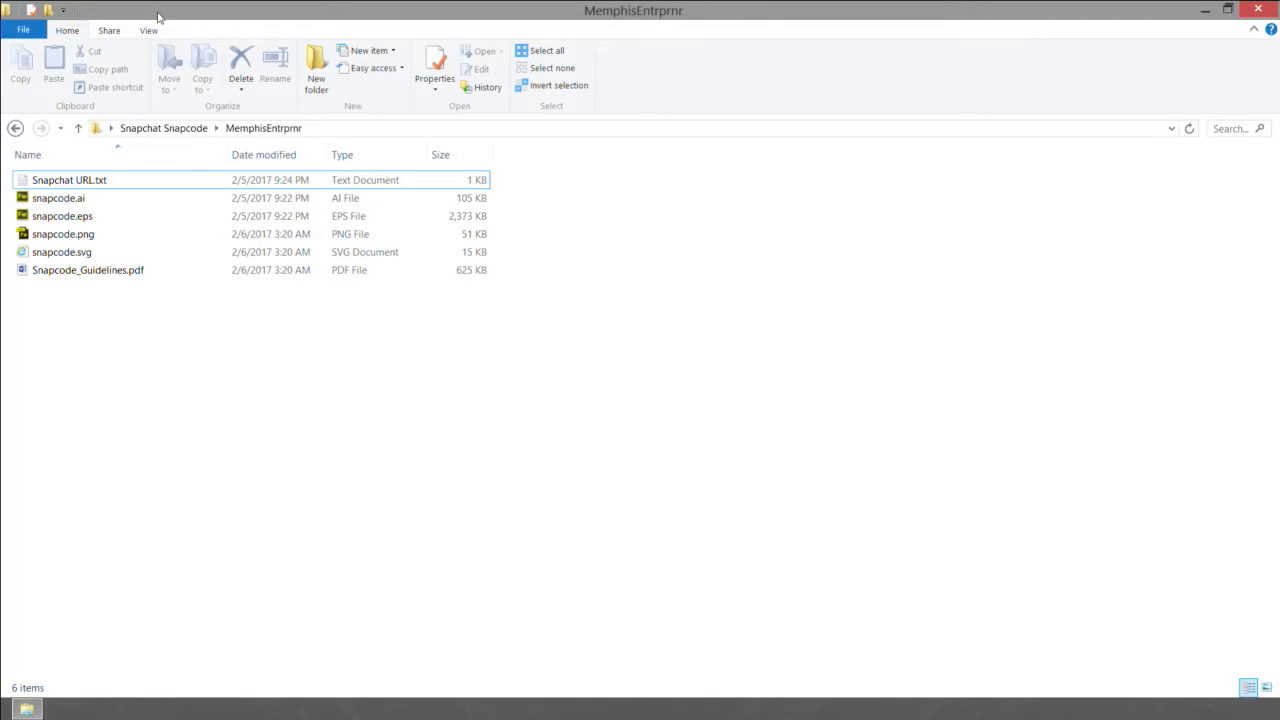
click(1204, 9)
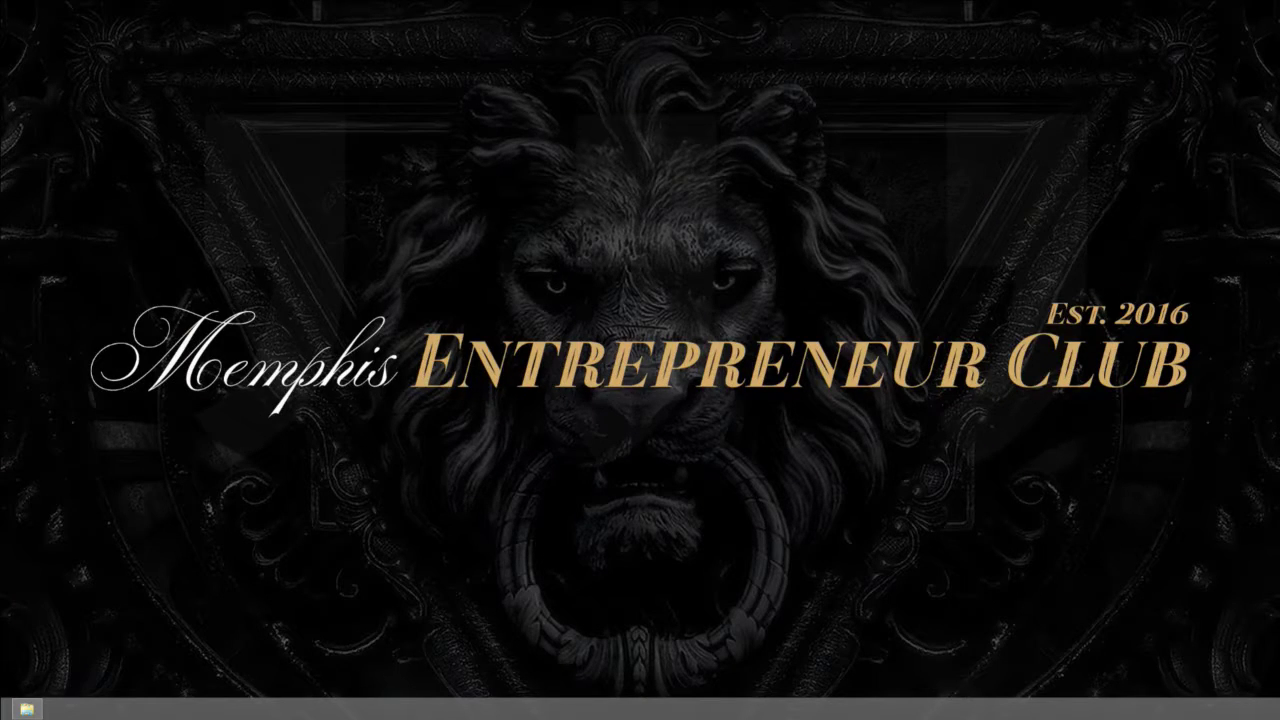